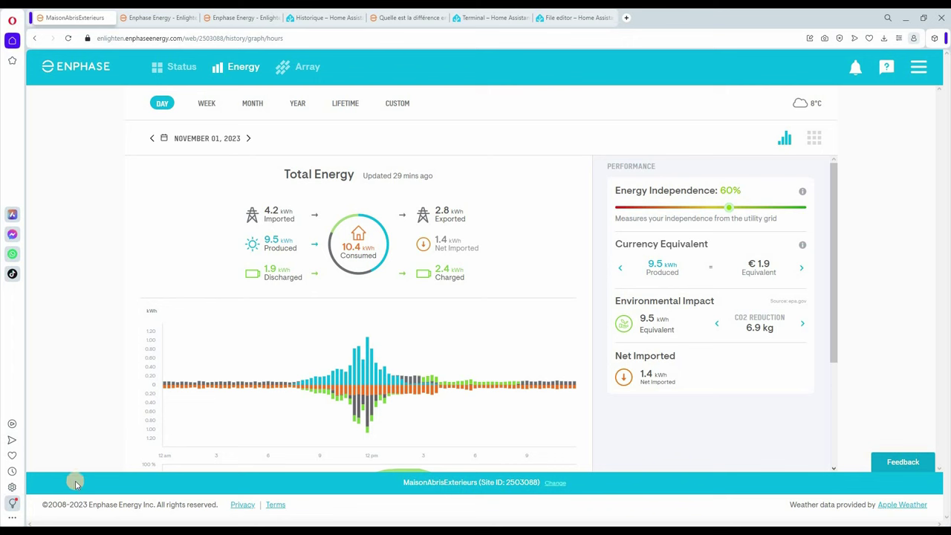
Review the Nov 1 Enlighten power graph peaking at 4,288 W, then bring up the watt versus watt-hour article.
left_click(196, 141)
mouse_move(147, 444)
left_click(155, 18)
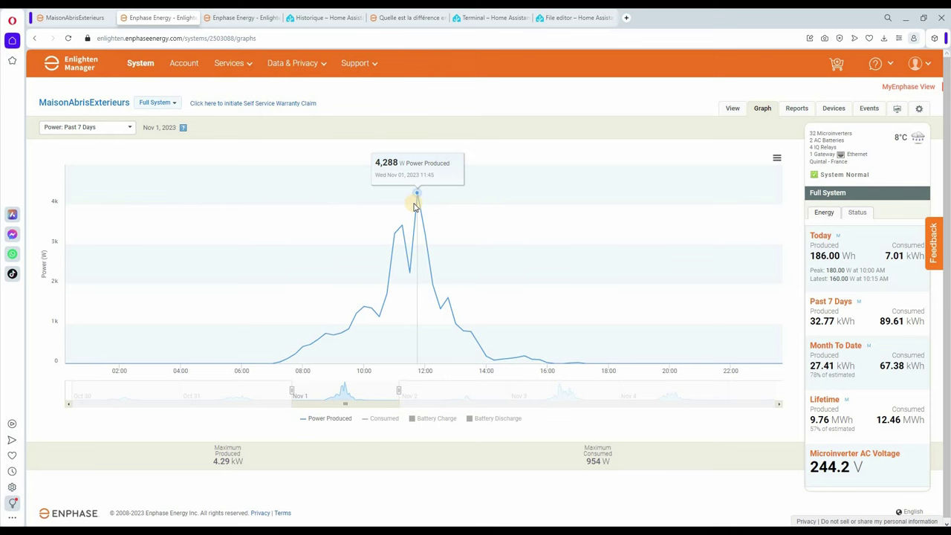
left_click(401, 18)
scroll(401, 202, "up", 5)
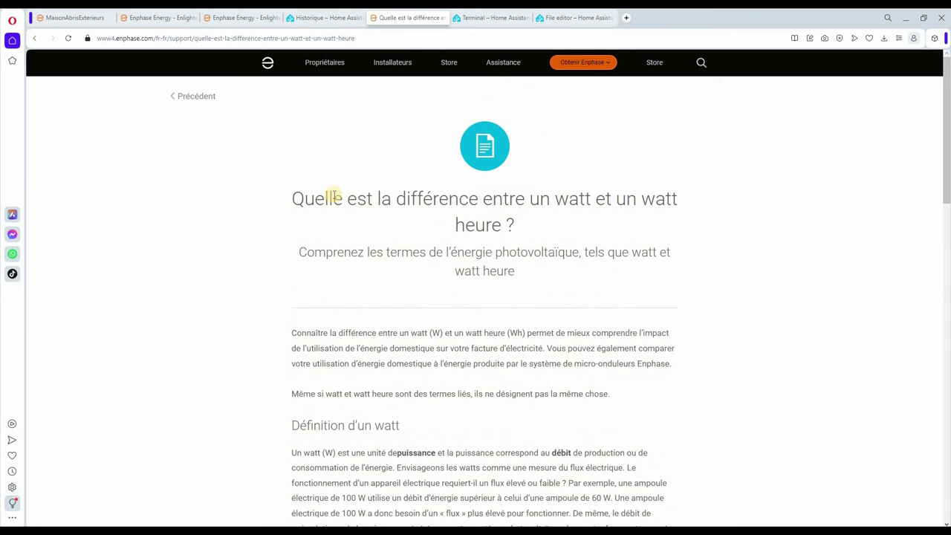
mouse_move(295, 197)
left_mouse_down()
mouse_move(515, 240)
mouse_move(539, 277)
left_mouse_up()
left_click(539, 277)
scroll(539, 277, "down", 3)
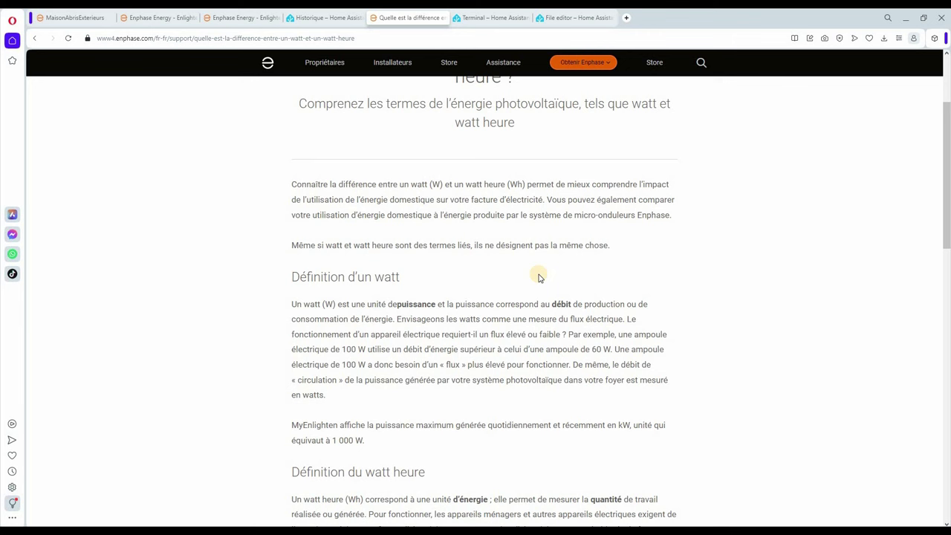
scroll(446, 252, "down", 1)
left_click_drag(397, 254, 437, 254)
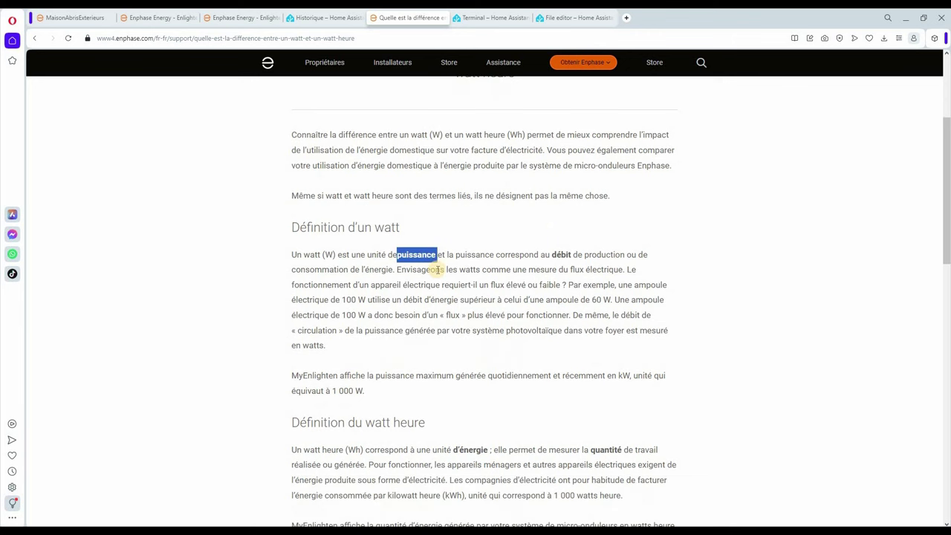
left_click(451, 282)
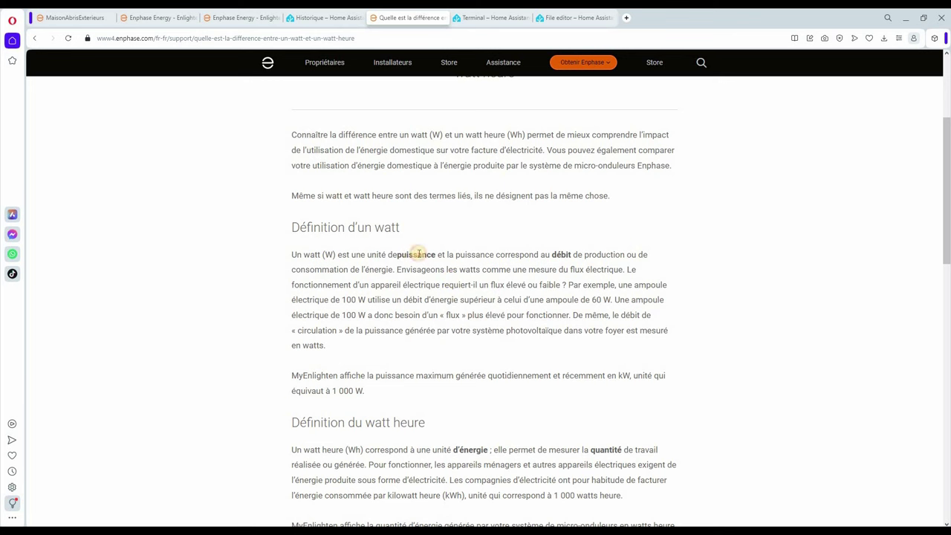
double_click(435, 254)
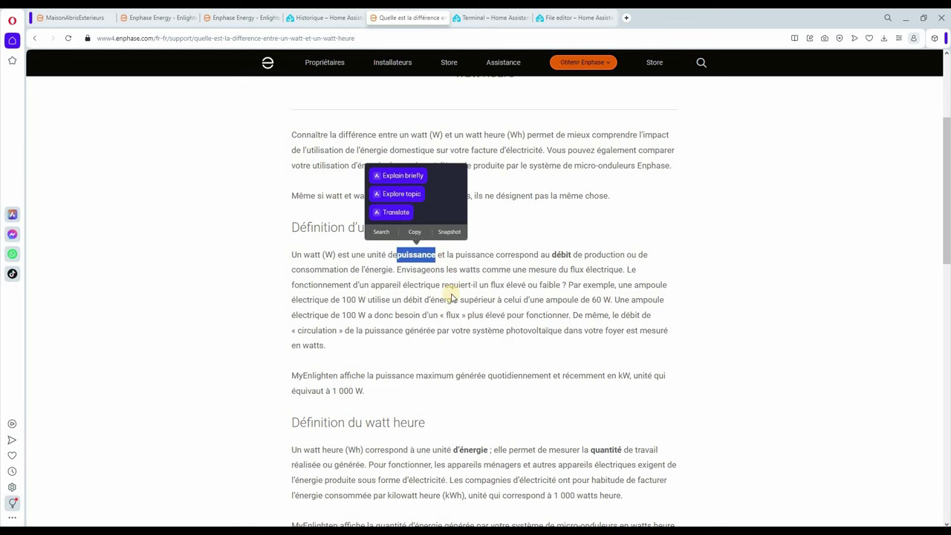
scroll(450, 297, "down", 2)
left_click(431, 327)
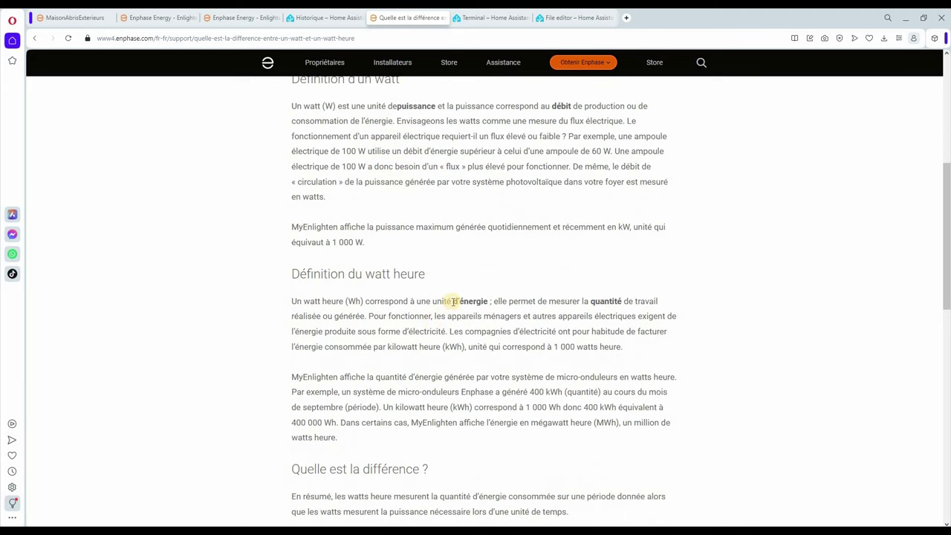
double_click(360, 300)
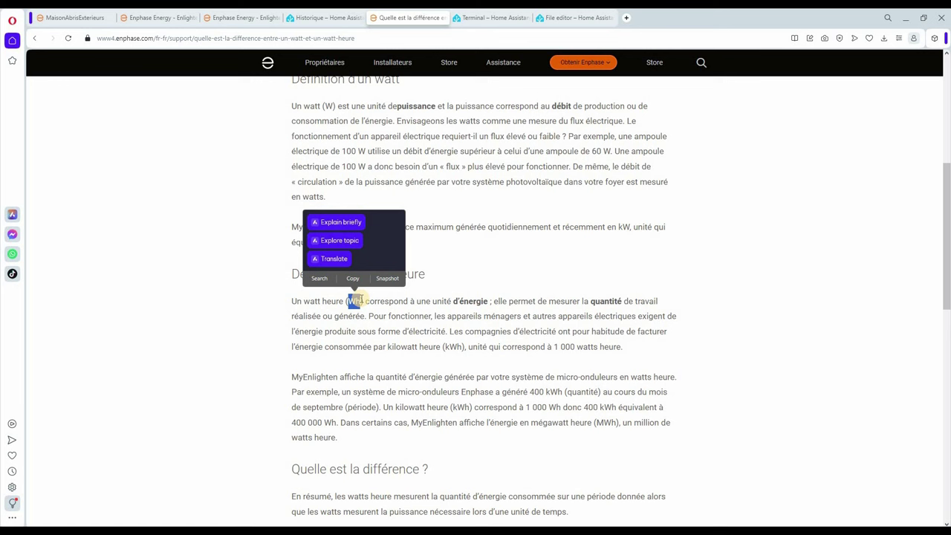
left_click(394, 344)
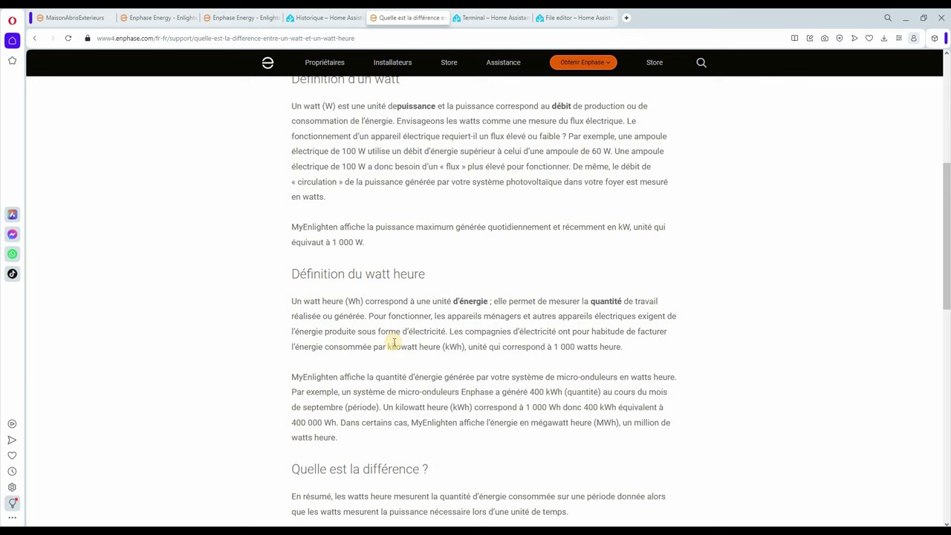
double_click(354, 301)
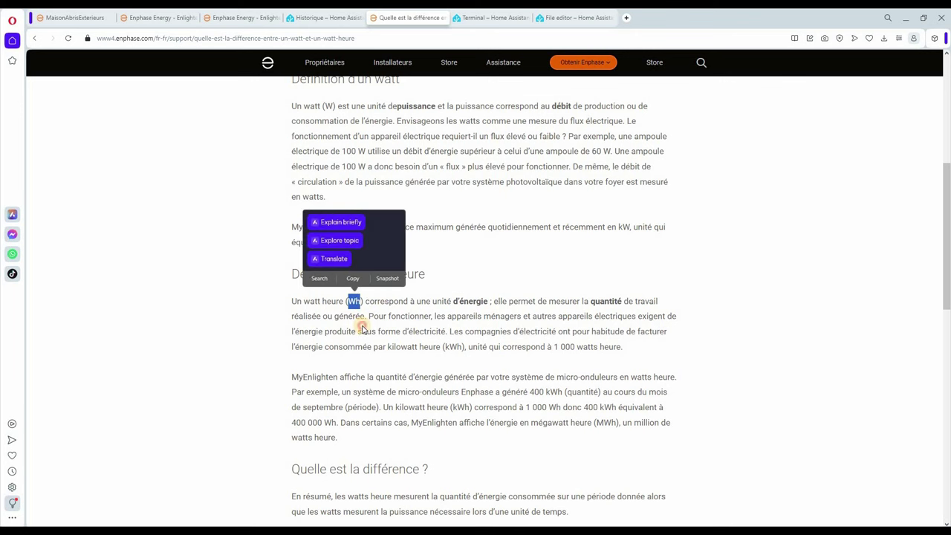
left_click(361, 329)
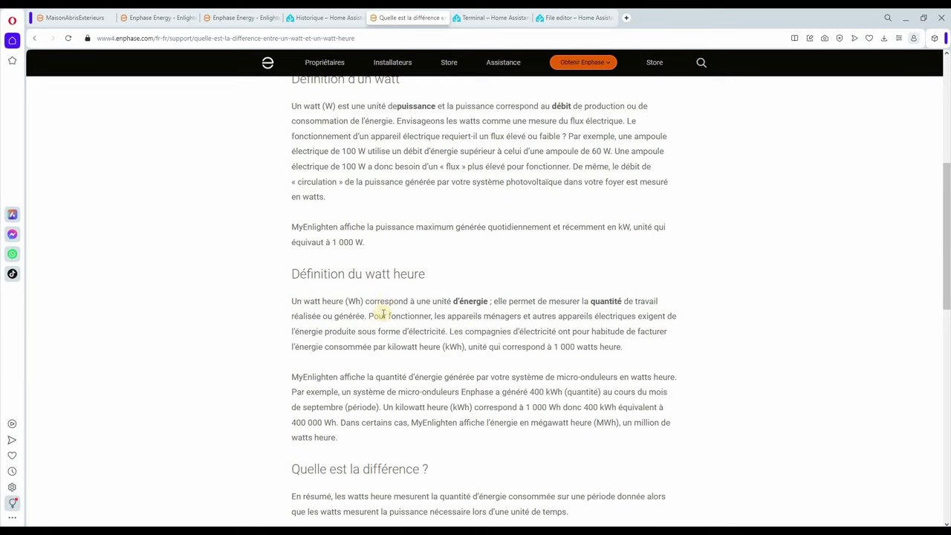
Glance at the daily energy dashboard, then reread the watt-hour paragraphs of the article.
scroll(383, 315, "down", 1)
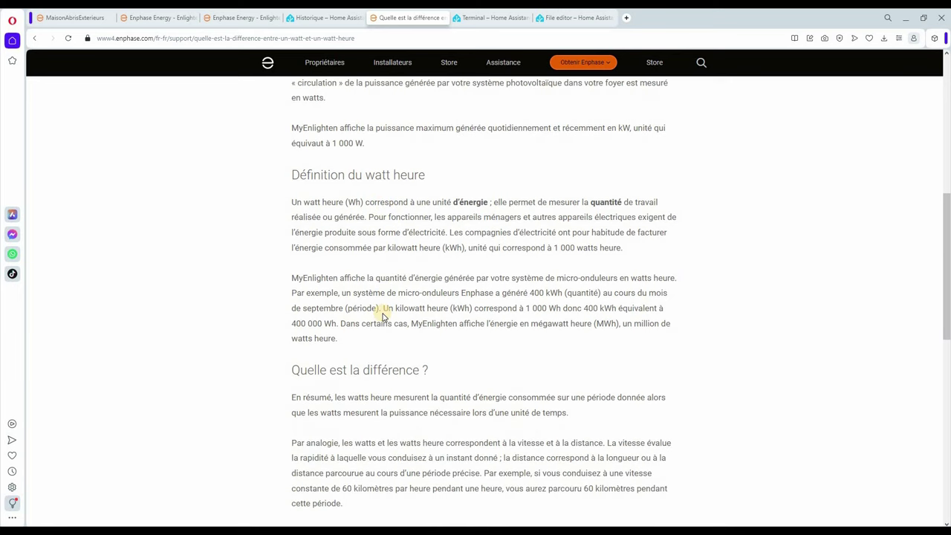
left_click(70, 17)
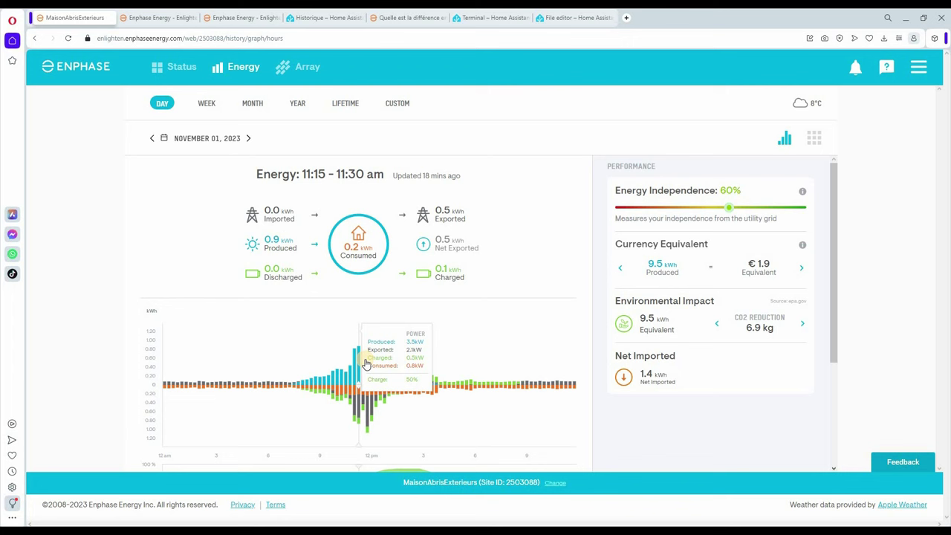
left_click(414, 17)
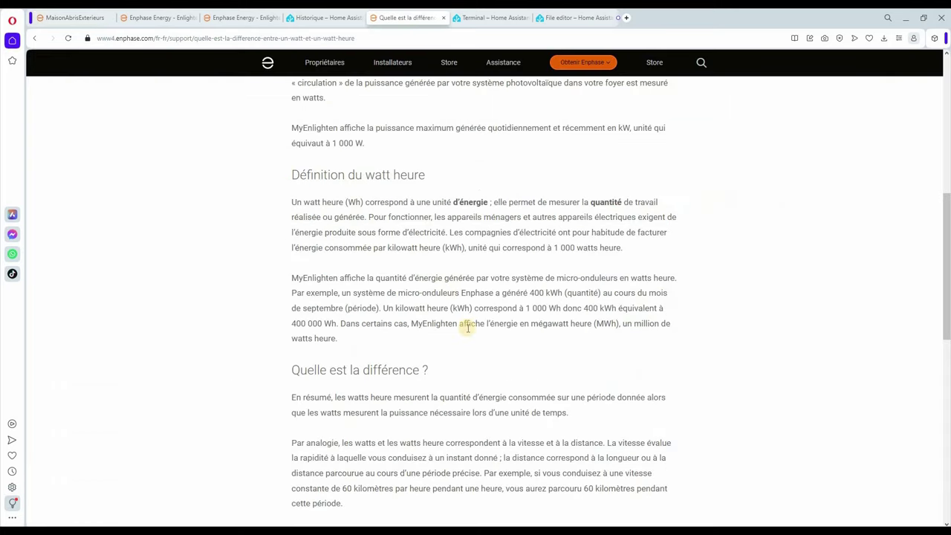
scroll(446, 256, "down", 2)
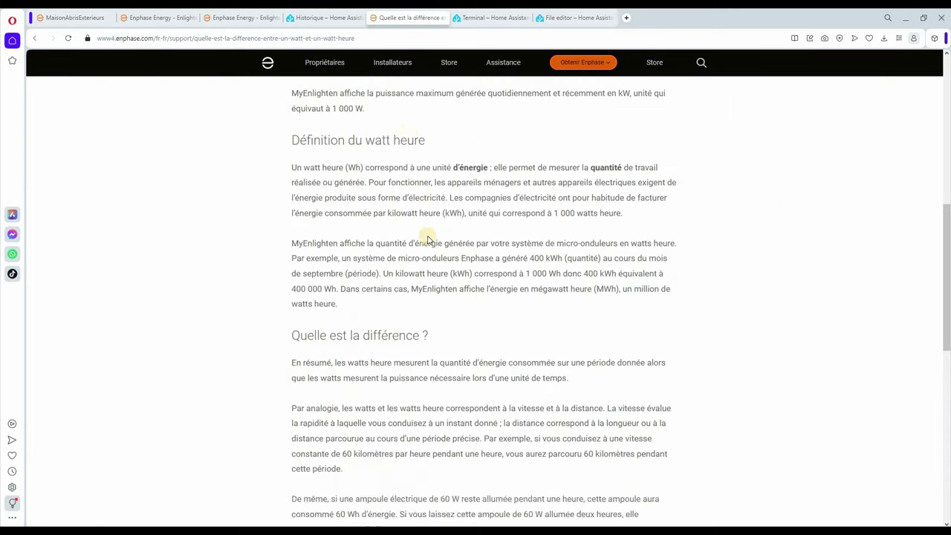
scroll(297, 182, "up", 2)
left_click_drag(292, 175, 408, 279)
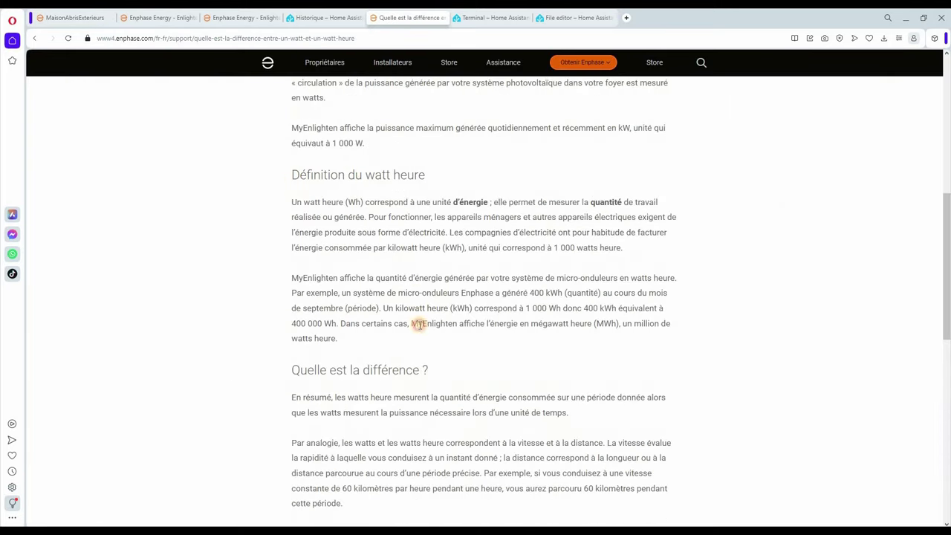
left_click_drag(418, 340, 420, 340)
scroll(318, 242, "down", 2)
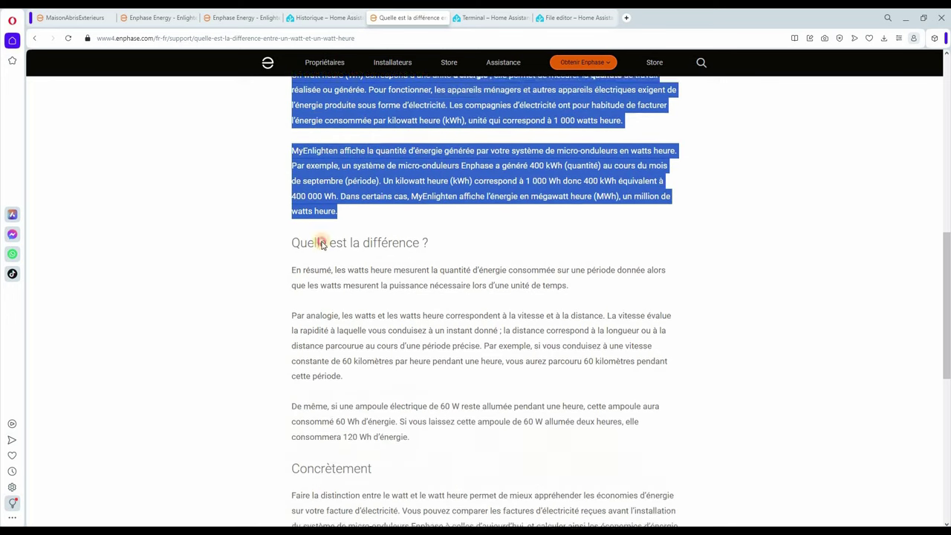
left_click(369, 262)
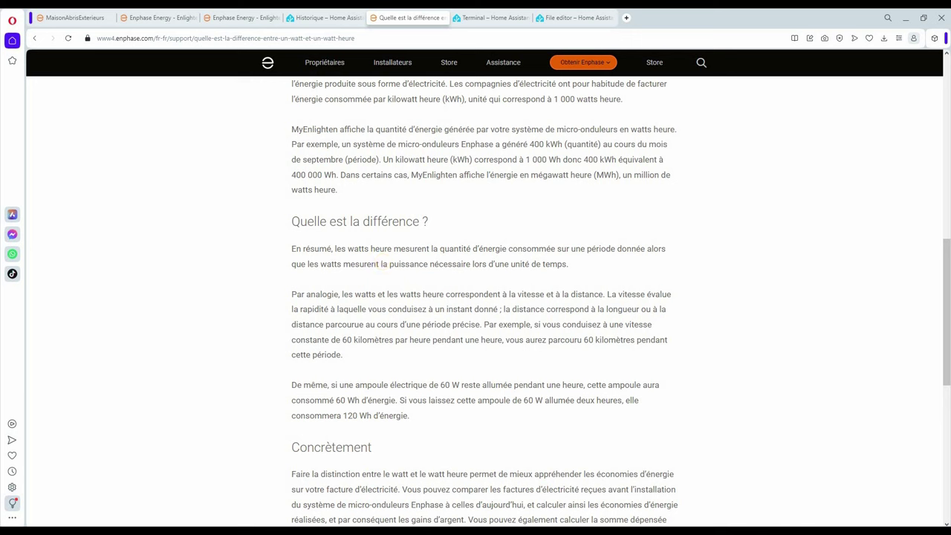
Bring the blank Excel workbook Book2 up full screen.
mouse_move(539, 529)
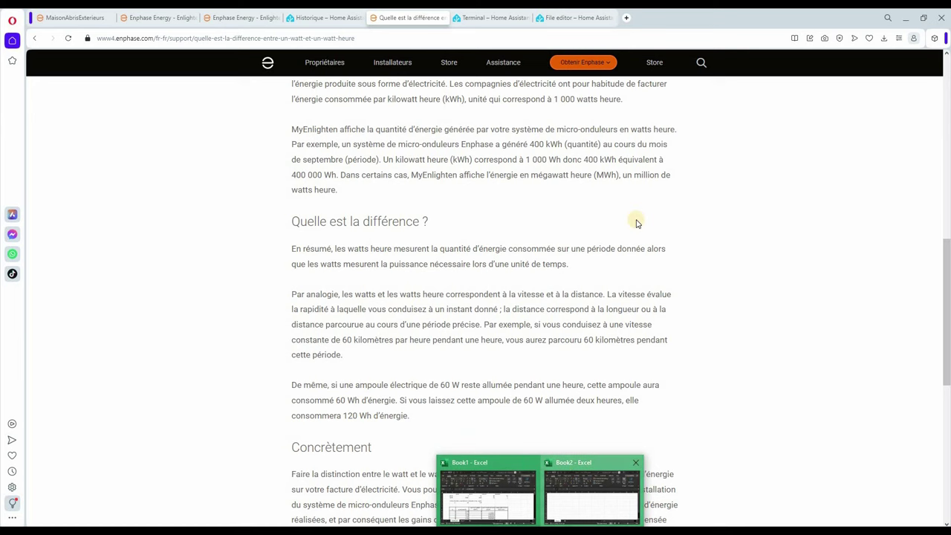
left_click(590, 491)
left_click(706, 203)
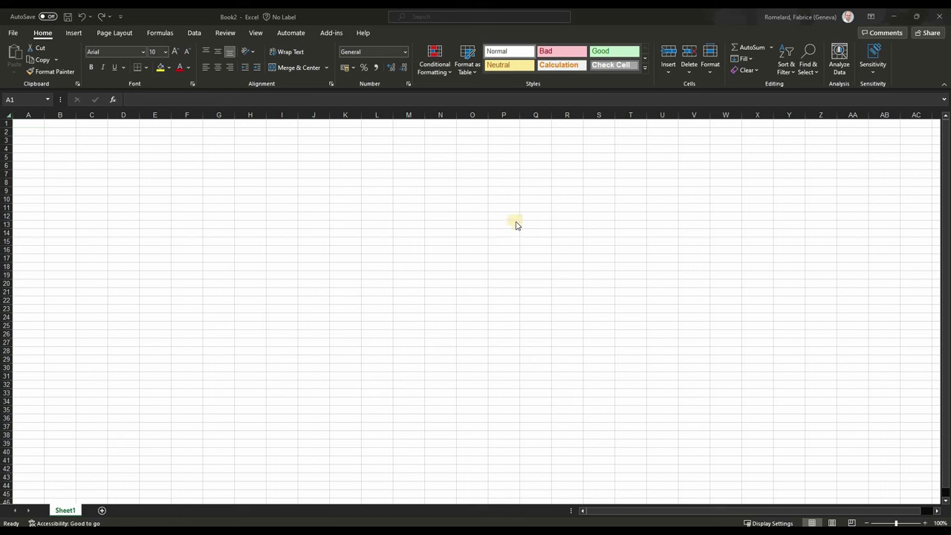
Enter the notes 1 JOUR, 07:00 A 19:00 and 12 H in C2:C4.
key("Right")
key("Down")
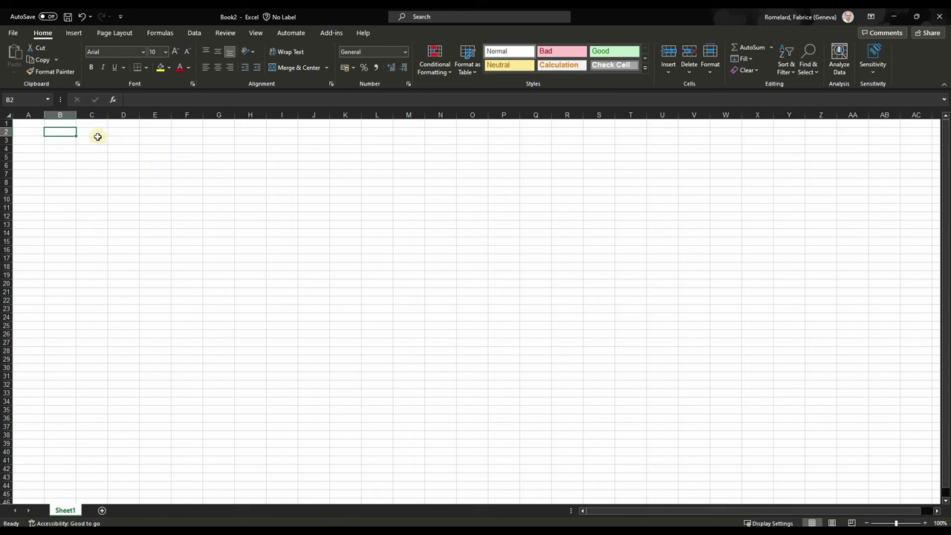
left_click(98, 134)
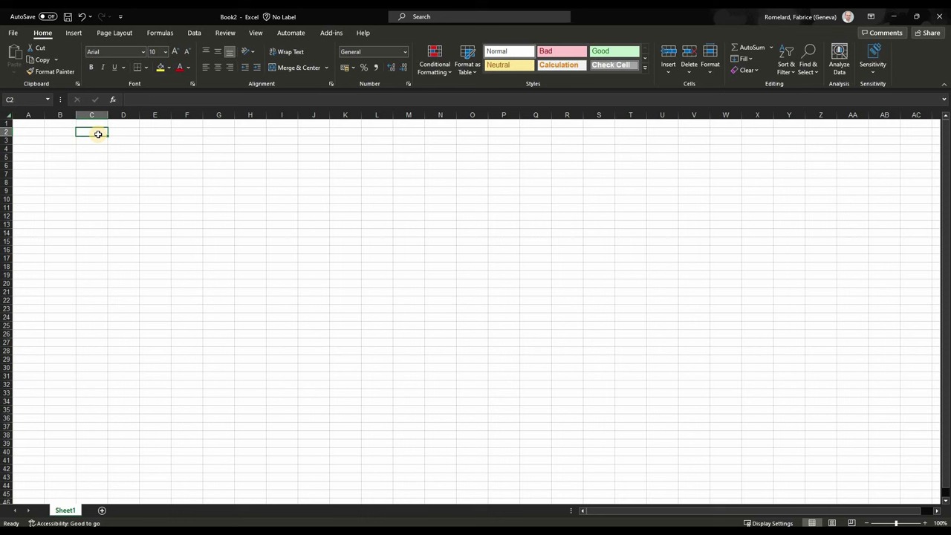
type("1 JOUR")
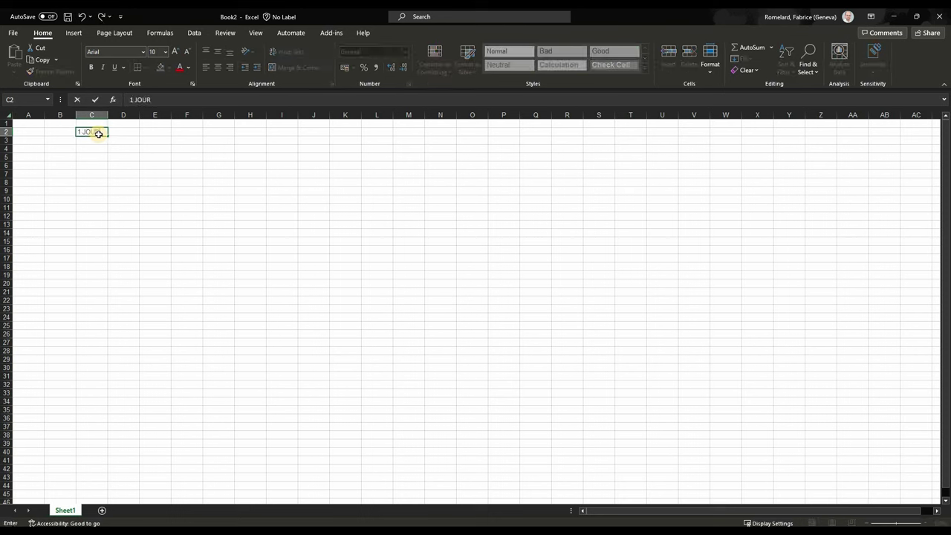
key("Return")
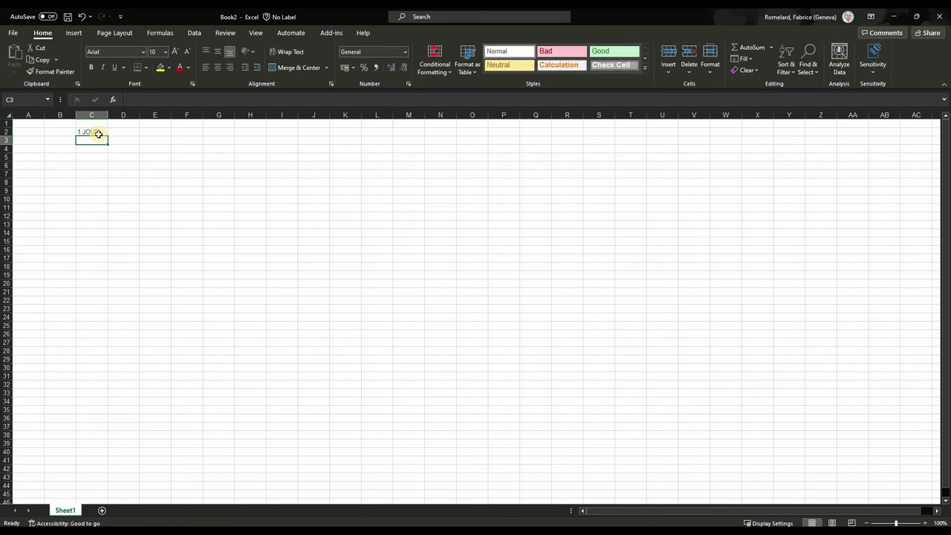
type("07:00 A")
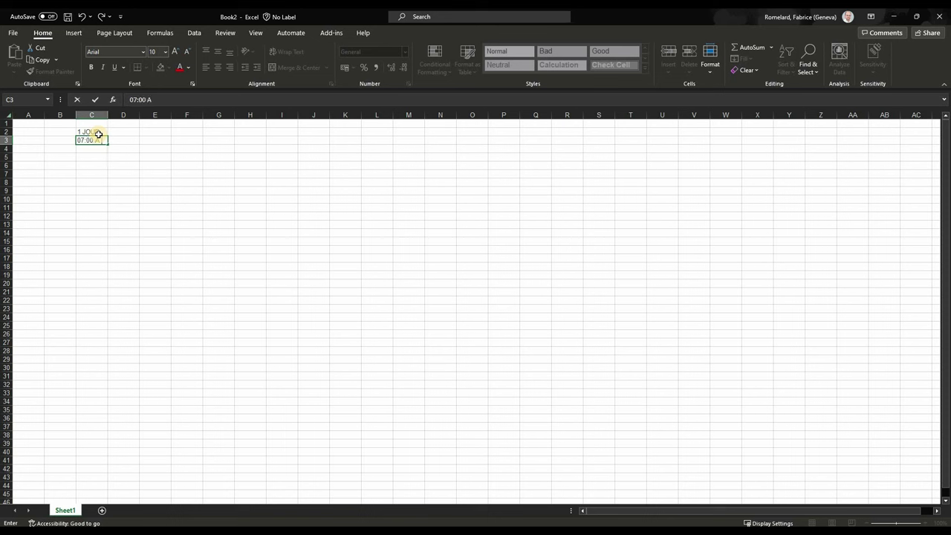
type("9:")
type("00")
key("Return")
key("Up")
key("Right")
key("Left")
key("Left")
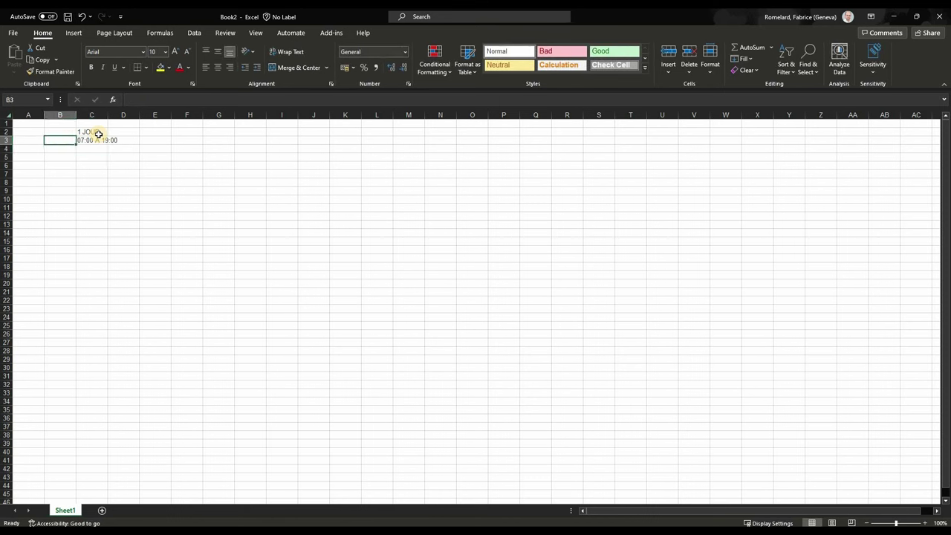
key("Down")
key("Right")
type("12 H")
key("Return")
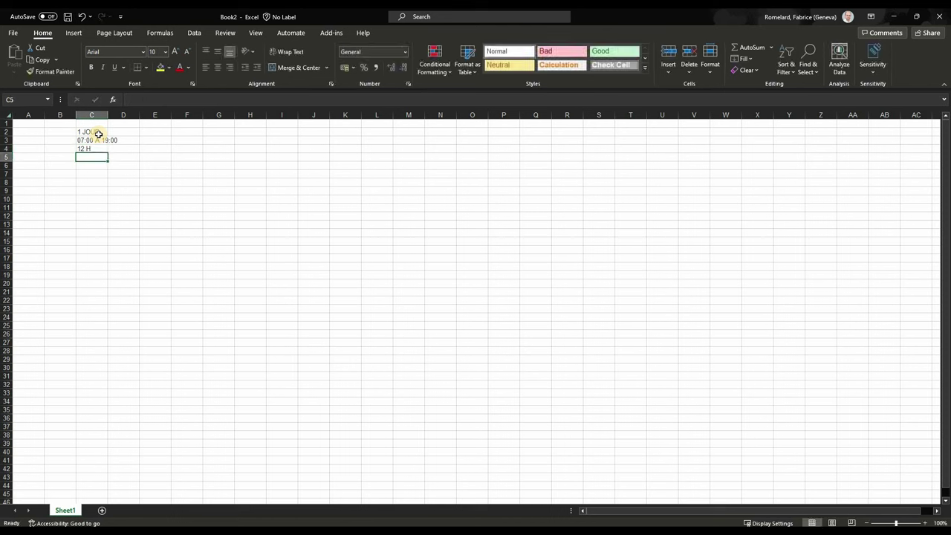
Add column headers ID in C6 and HEURE:MINUTE in D6.
key("Down")
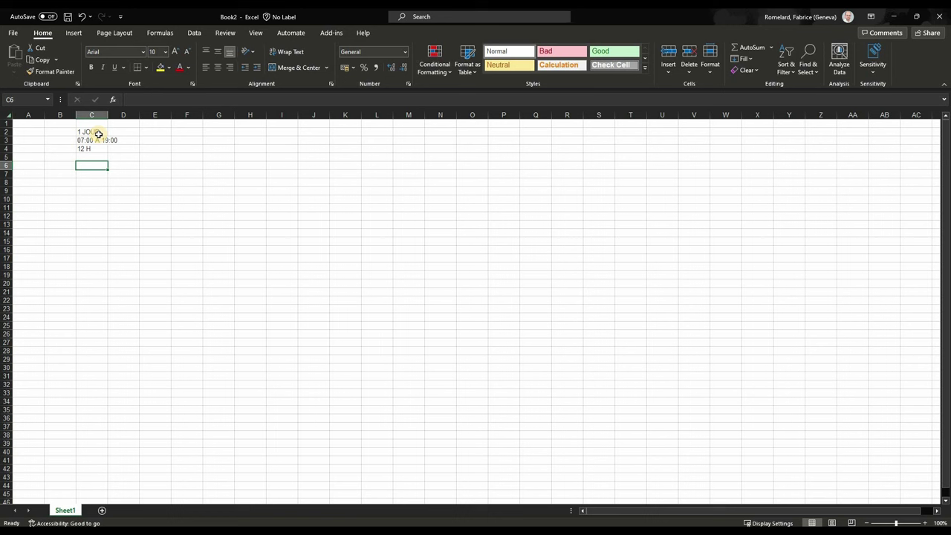
type("ID")
key("Tab")
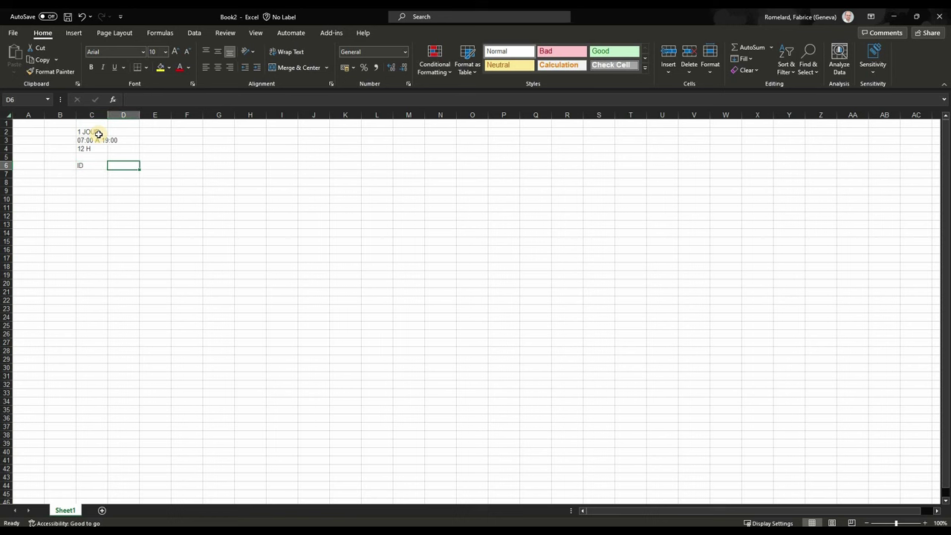
type("HEURE")
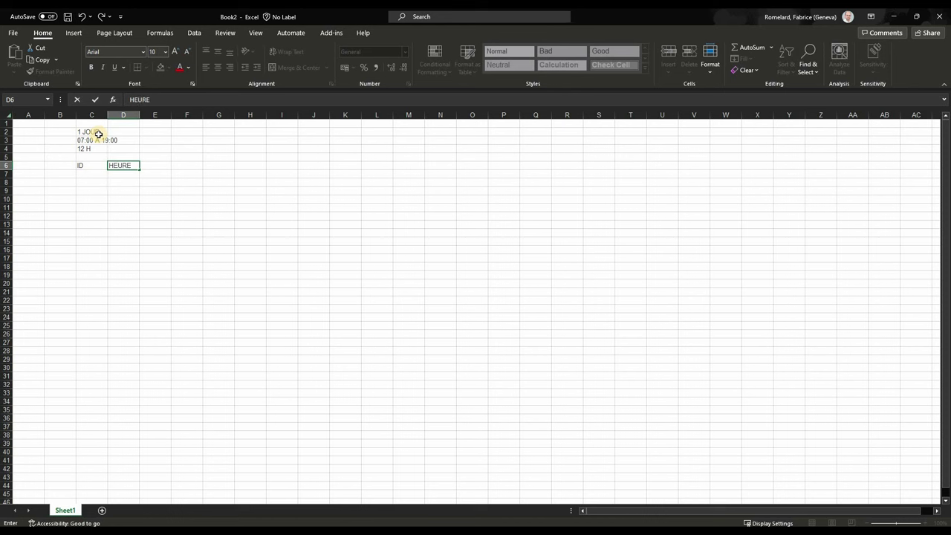
type(":MINUTE")
key("ctrl+Return")
key("Right")
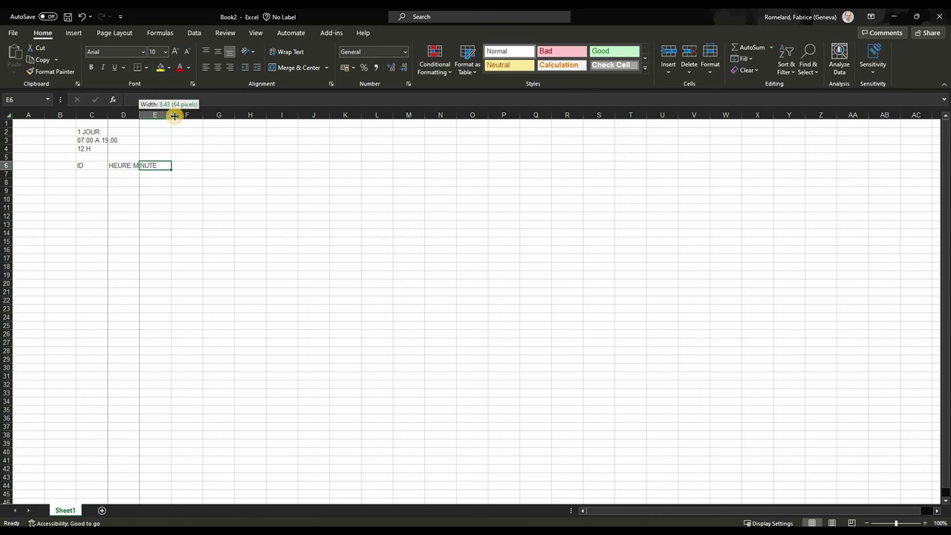
Widen column D and enter the first times 07:00, 07:01 and 07:02 in D7:D9.
left_click_drag(156, 116, 176, 116)
key("Left")
key("Down")
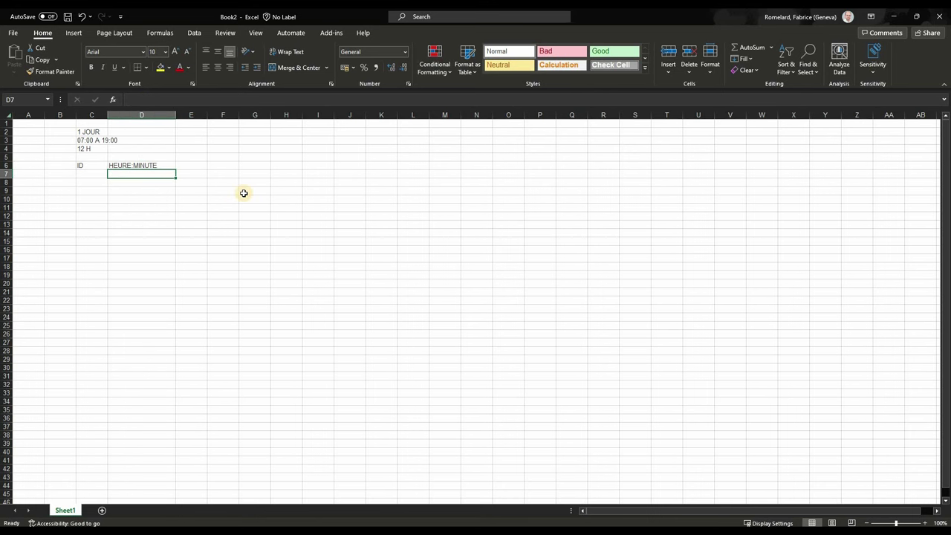
type("07:")
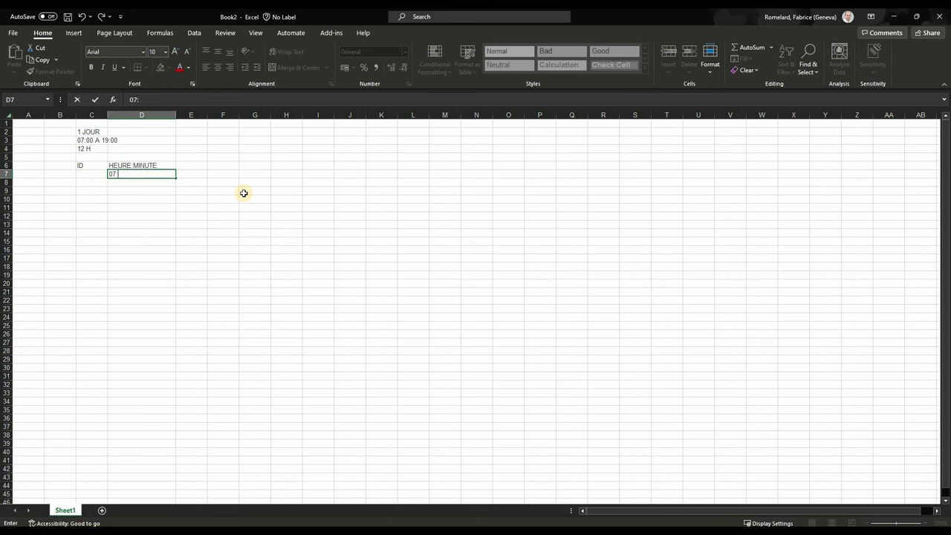
type("00")
key("Return")
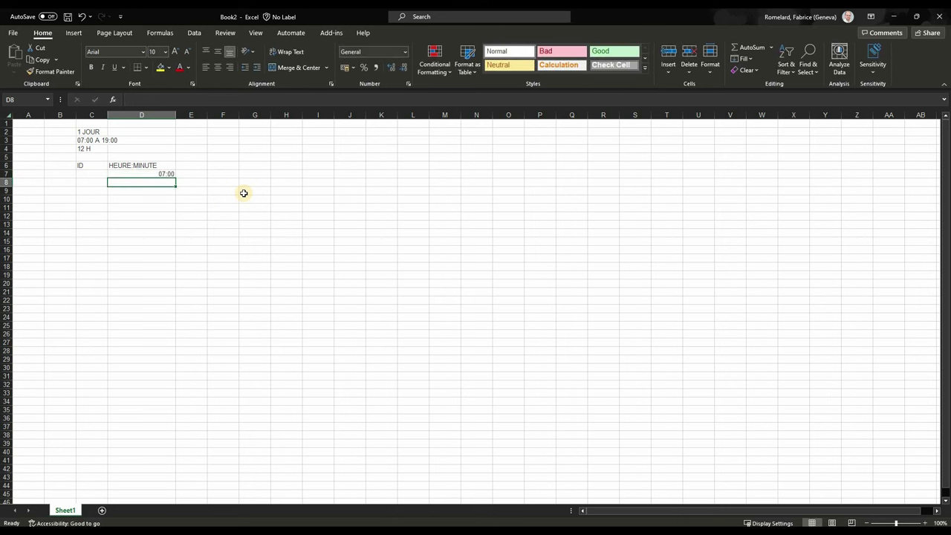
type("07:01")
key("Return")
key("Up")
key("Up")
key("shift+Down")
key("Down")
key("Down")
type("07:")
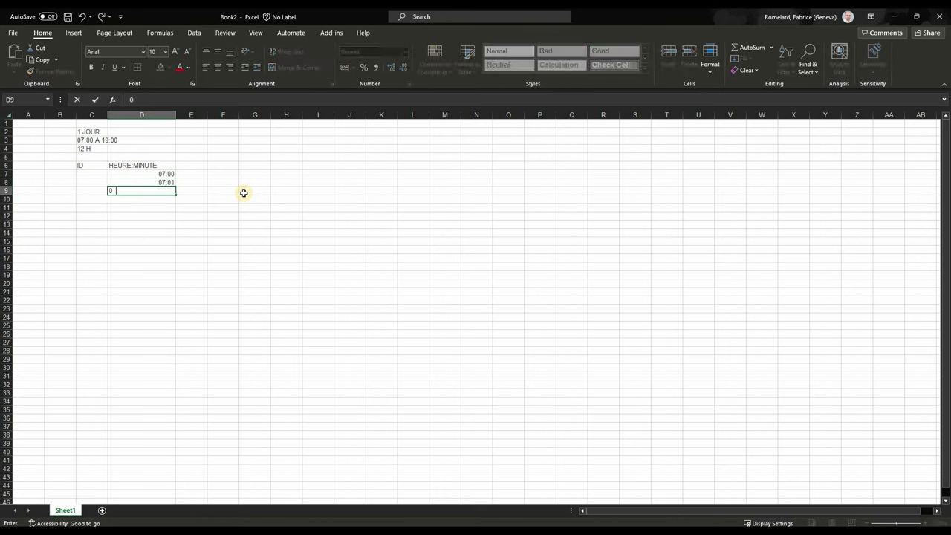
type("02")
key("Return")
key("Up")
key("Up")
key("Up")
key("shift+Down")
key("shift+Down")
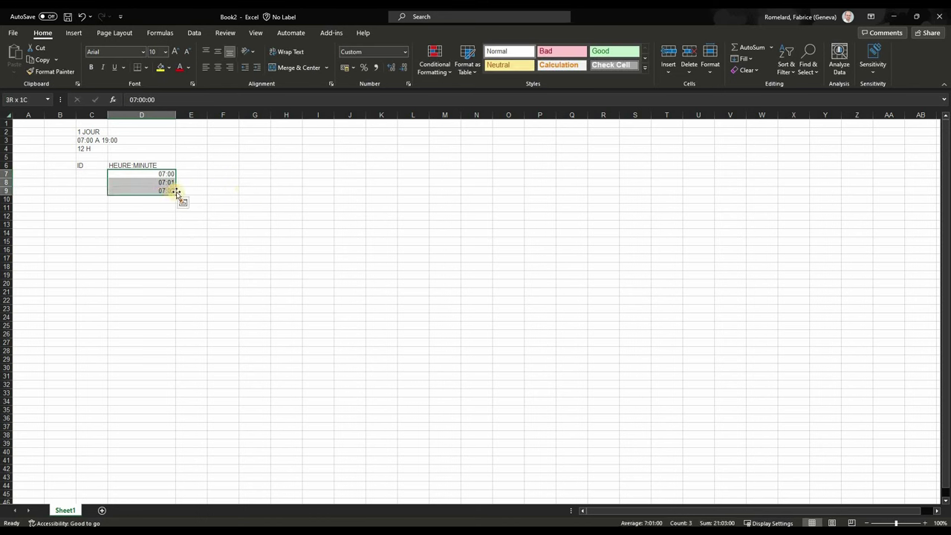
Extend the minute series down column D to 18:59.
left_click_drag(176, 194, 176, 491)
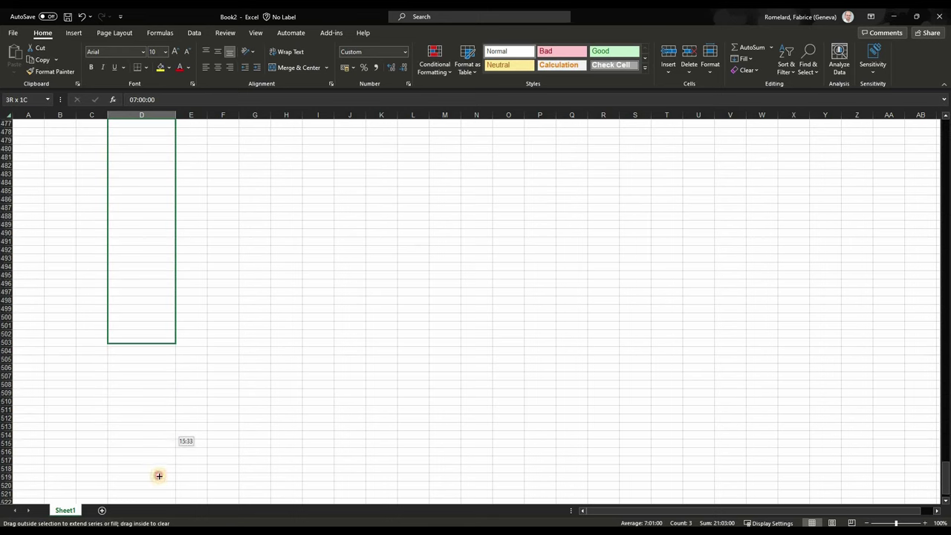
mouse_move(176, 491)
left_mouse_down()
mouse_move(191, 180)
mouse_move(164, 231)
left_mouse_up()
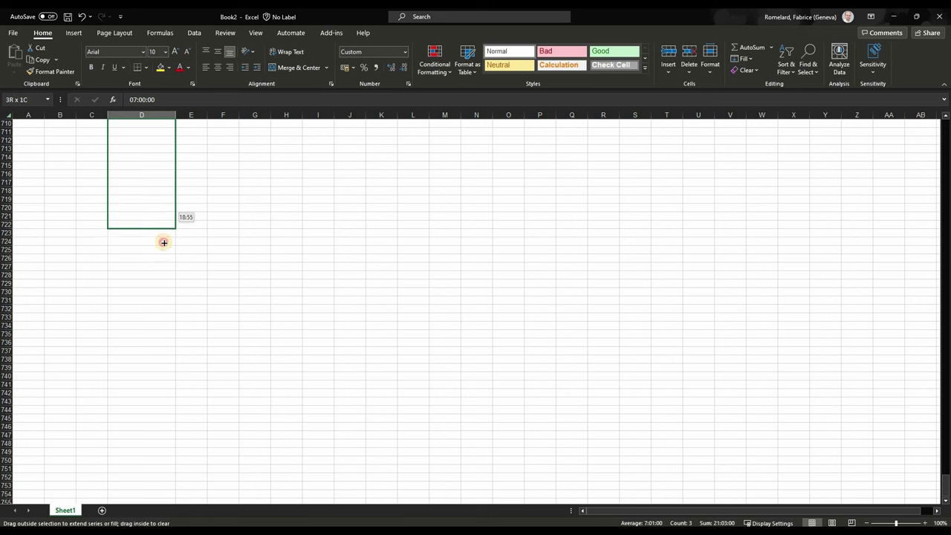
mouse_move(165, 231)
left_mouse_down()
mouse_move(163, 254)
mouse_move(229, 260)
left_mouse_up()
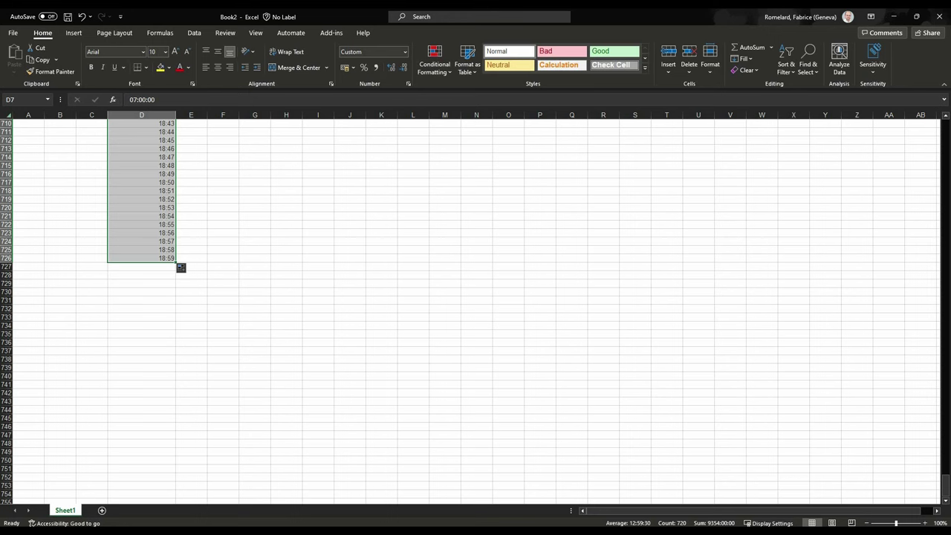
left_click_drag(946, 490, 934, 123)
Number the ID column 1 to 720 beside the times, starting from 1, 2, 3.
key("Left")
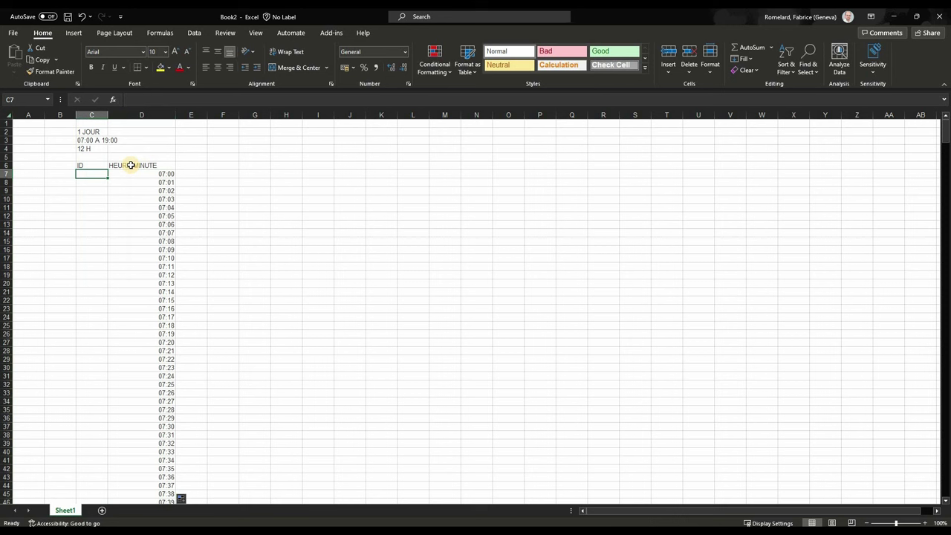
type("1")
key("Return")
type("2")
key("Return")
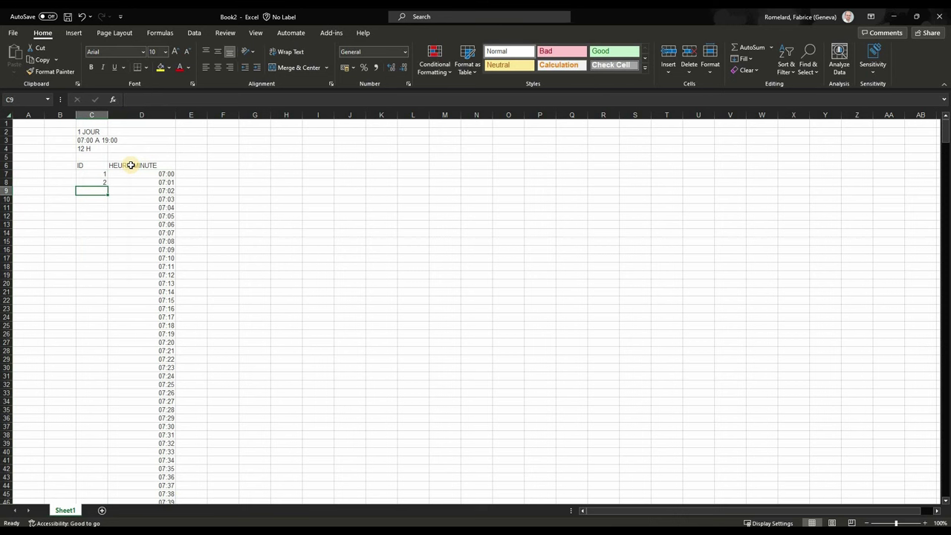
type("3")
key("Return")
key("Up")
key("Up")
key("Up")
key("shift+Down")
key("shift+Down")
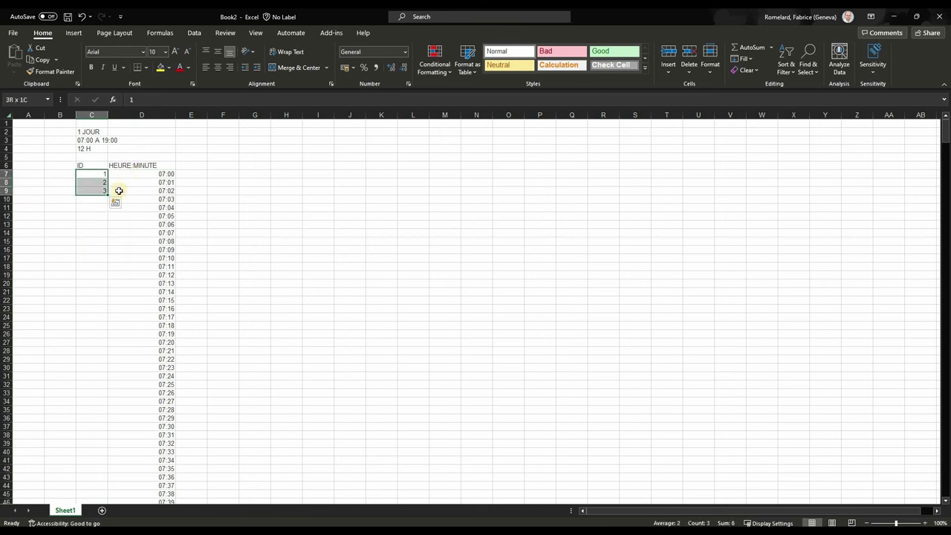
mouse_move(75, 355)
left_mouse_down()
mouse_move(112, 493)
mouse_move(81, 479)
left_mouse_up()
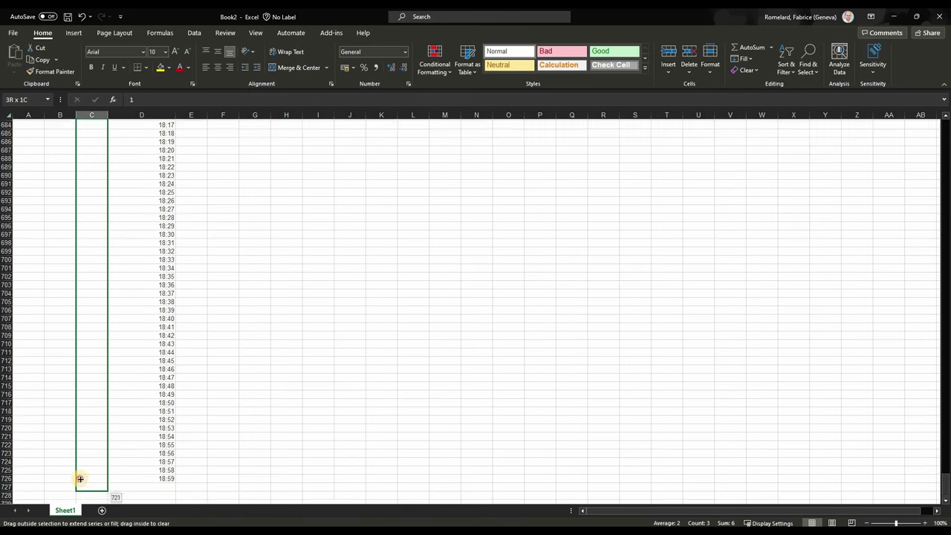
left_click_drag(81, 479, 80, 479)
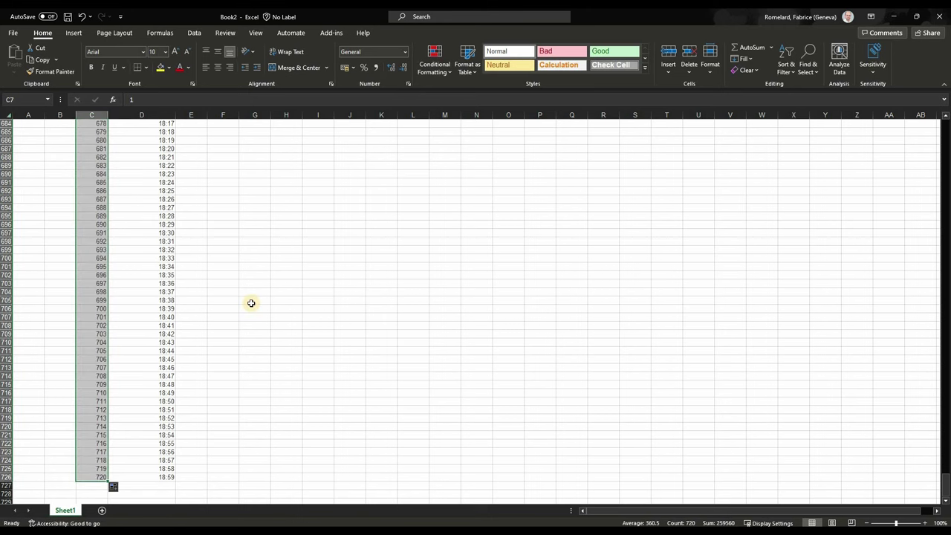
scroll(251, 303, "up", 10)
scroll(251, 303, "up", 10)
scroll(251, 303, "up", 15)
scroll(251, 303, "up", 10)
scroll(251, 303, "up", 9)
scroll(251, 303, "up", 9)
scroll(251, 303, "up", 9)
scroll(251, 303, "up", 12)
scroll(251, 303, "up", 11)
scroll(251, 303, "up", 11)
scroll(251, 303, "up", 11)
scroll(251, 303, "up", 20)
scroll(259, 188, "up", 20)
scroll(195, 165, "up", 20)
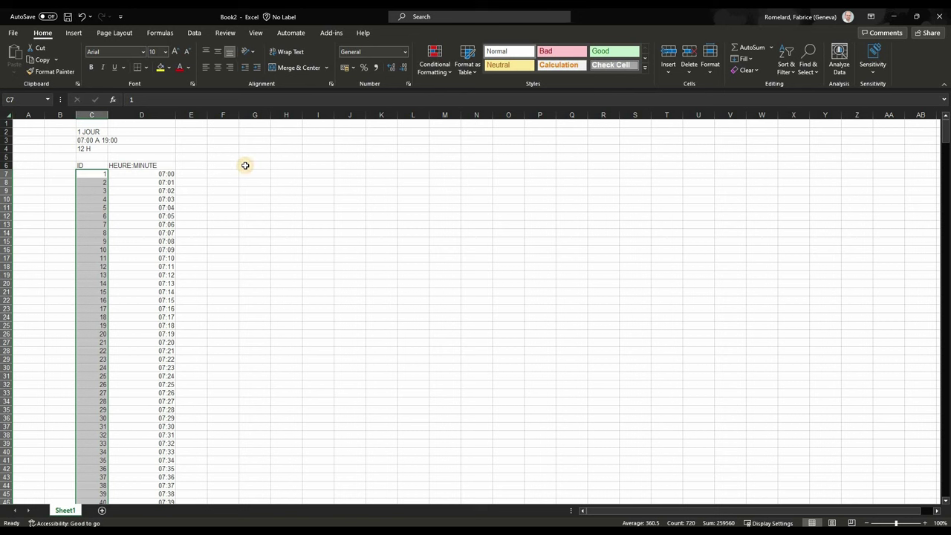
Add the header VALEUR PUISSANCE (W) in E6 and auto-fit column E.
left_click(190, 165)
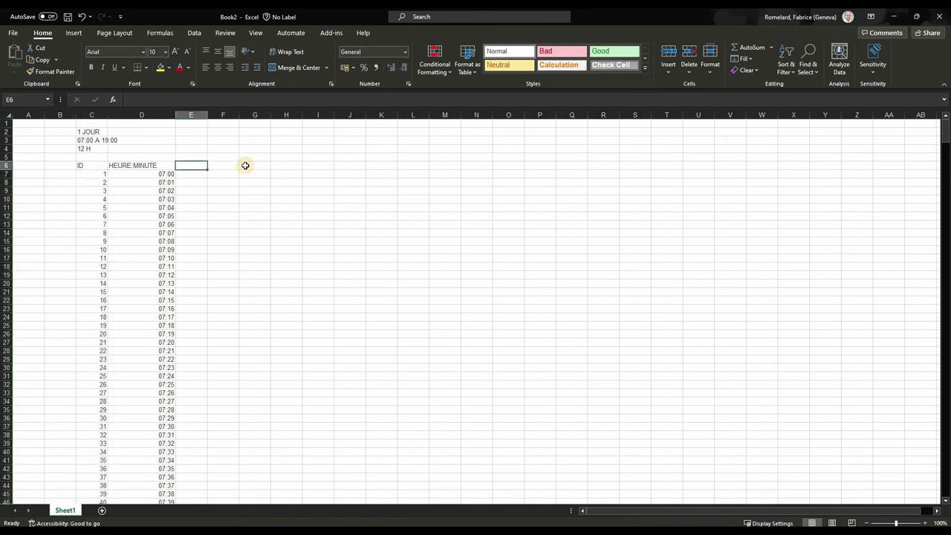
type("VALEUR PUISSANC")
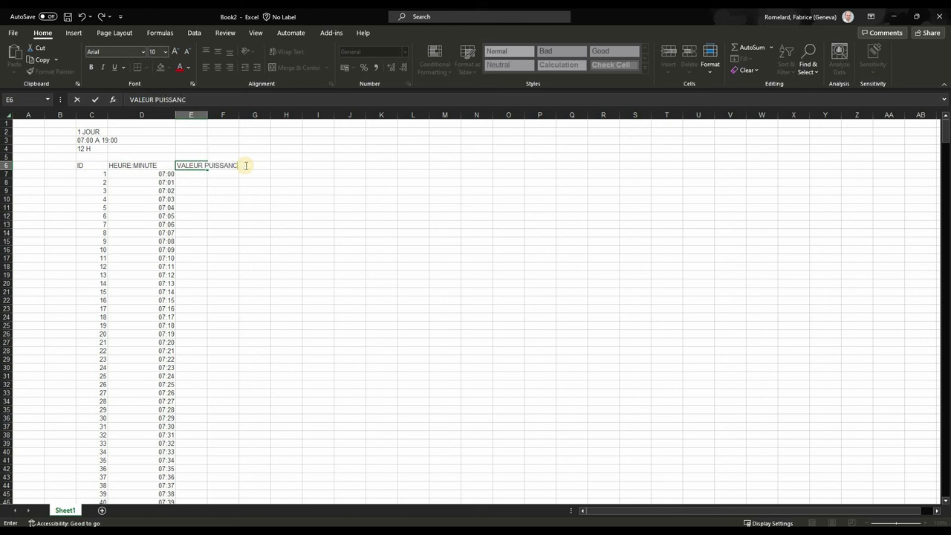
type("E (W)")
key("Return")
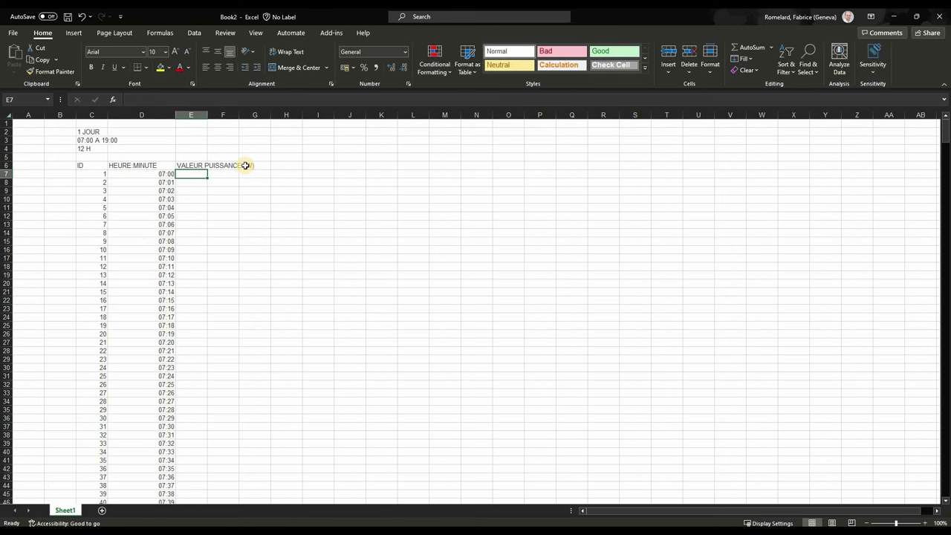
double_click(208, 114)
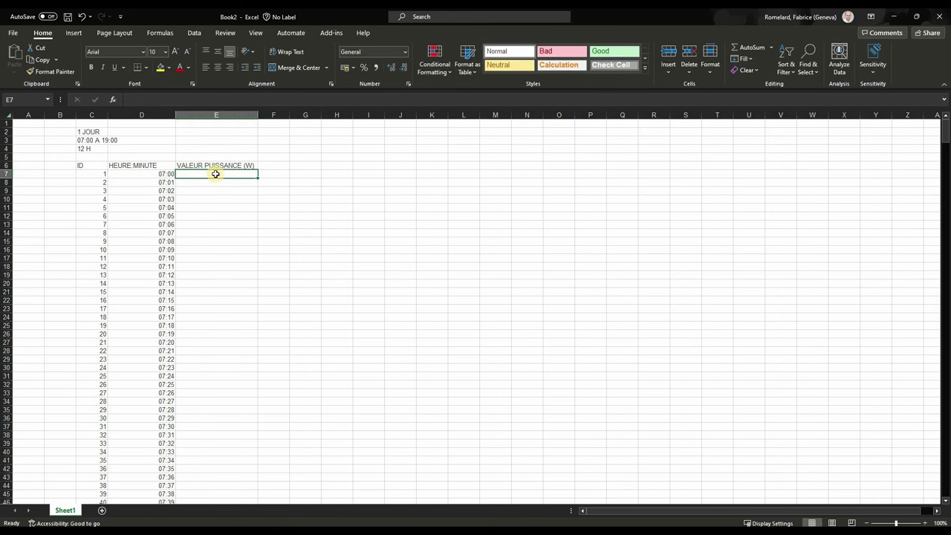
Enter power values 0, 1, 2, 3 in E7:E10 and select them.
type("0")
key("Return")
type("1")
key("Return")
type("2")
key("Return")
type("3")
key("Return")
key("Return")
key("Up")
key("Up")
key("Up")
key("Up")
mouse_move(215, 173)
left_mouse_down()
mouse_move(231, 199)
mouse_move(244, 522)
mouse_move(221, 95)
left_mouse_up()
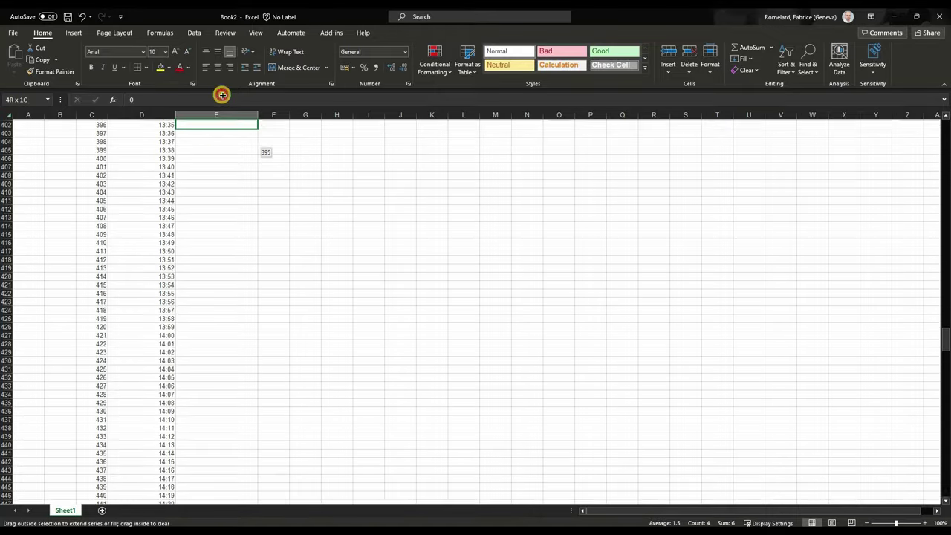
Fill the rising power series down to 359 at 12:59, stopping at the 13:00 cell.
left_click_drag(220, 94, 209, 171)
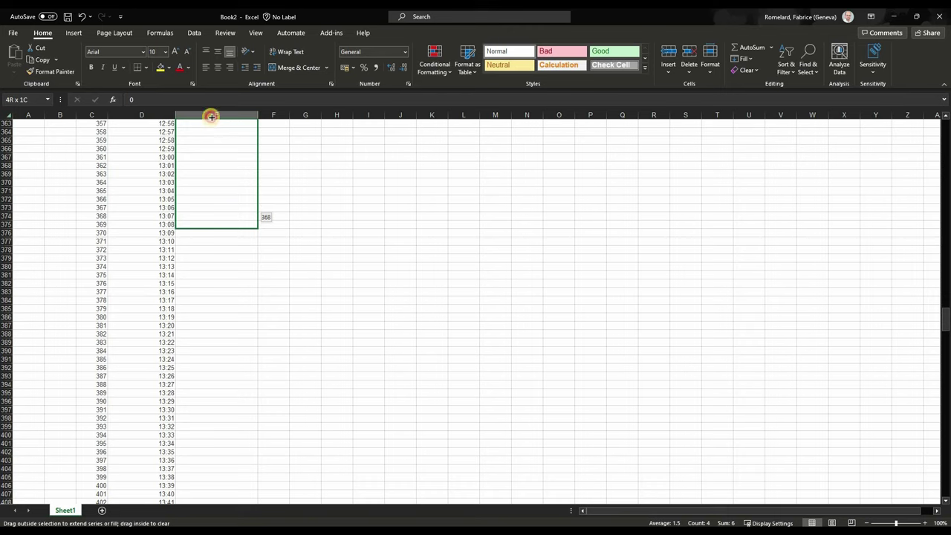
mouse_move(200, 232)
left_mouse_down()
mouse_move(191, 166)
mouse_move(392, 205)
left_mouse_up()
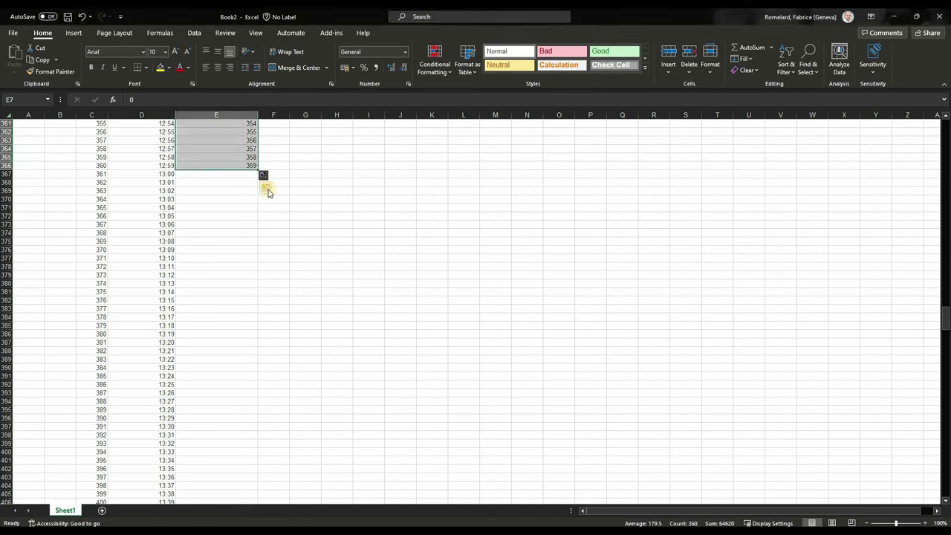
left_click(369, 167)
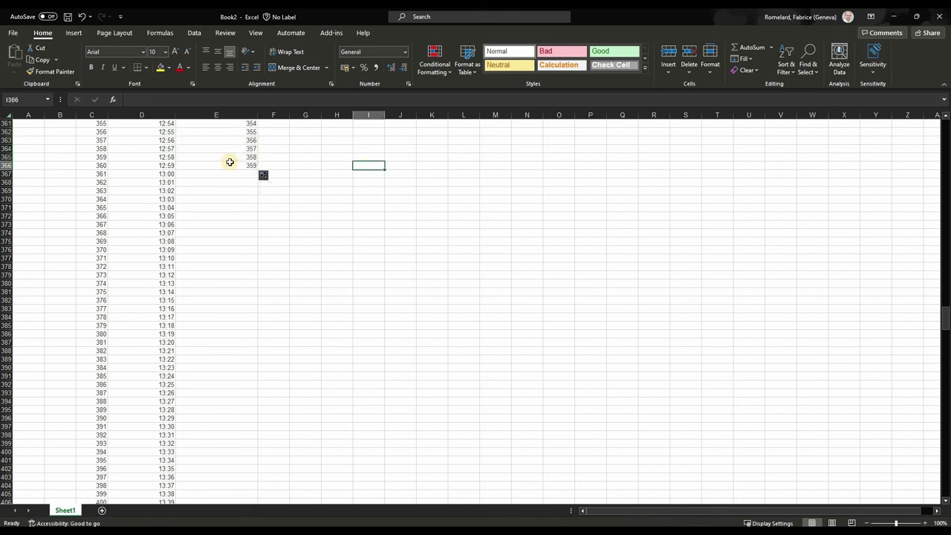
left_click(252, 164)
left_click(246, 173)
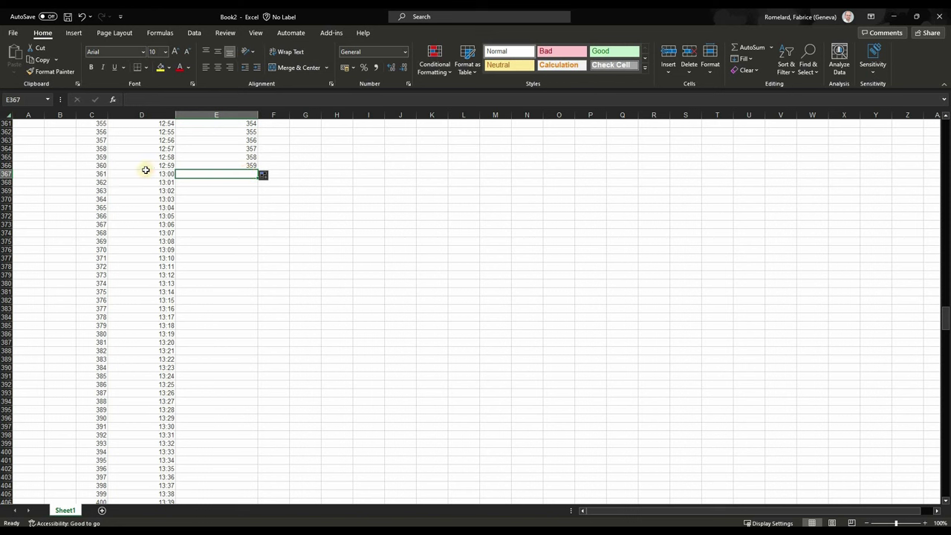
left_click_drag(171, 165, 202, 166)
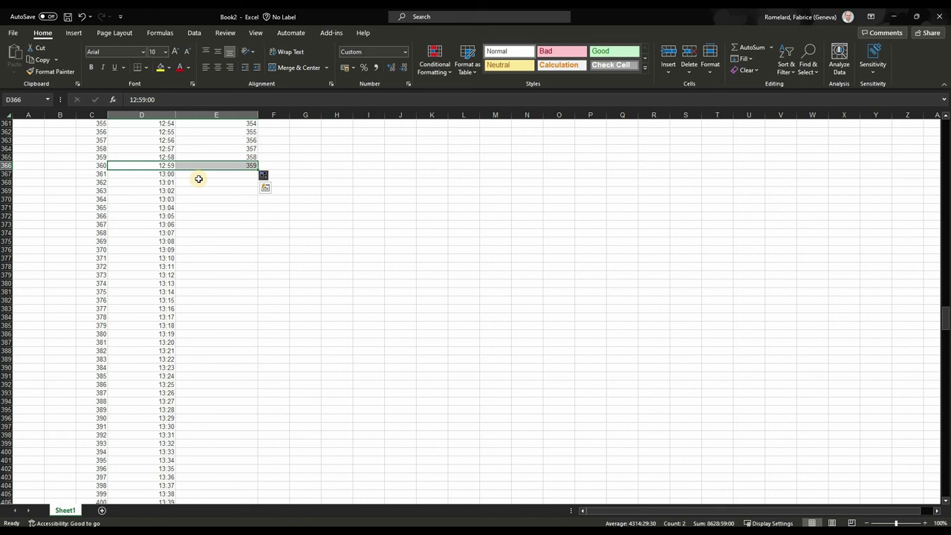
key("Right")
key("Down")
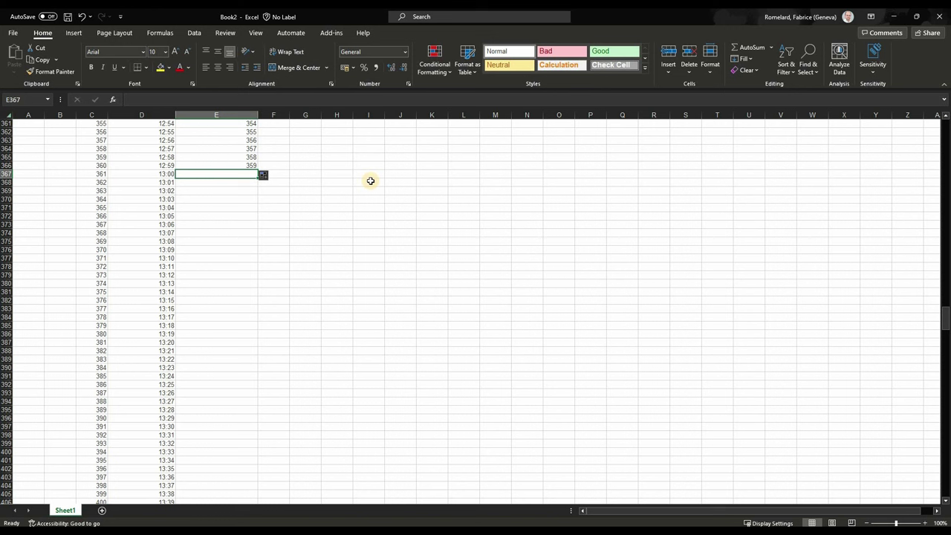
Enter 359, 358, 357 from 13:00 and fill the falling series down to 0 at 18:59.
type("359")
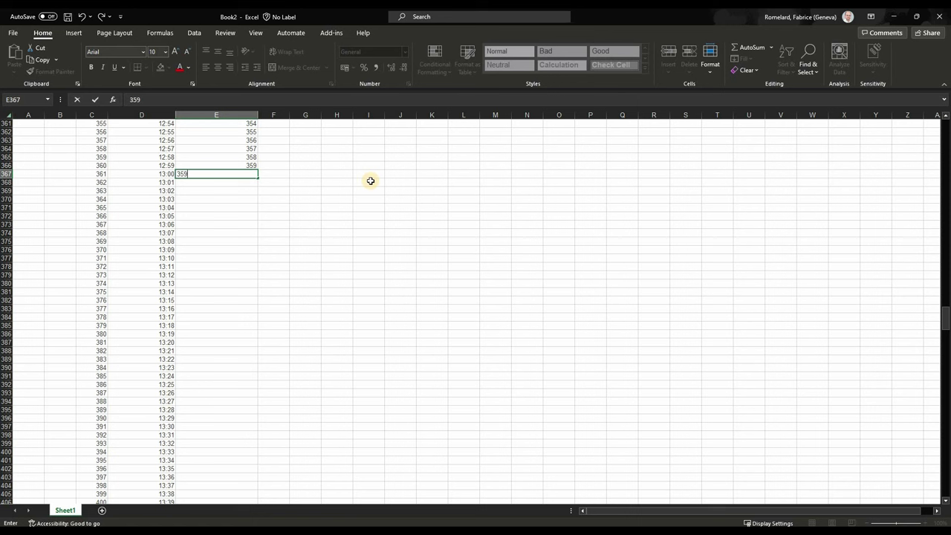
key("Return")
type("358")
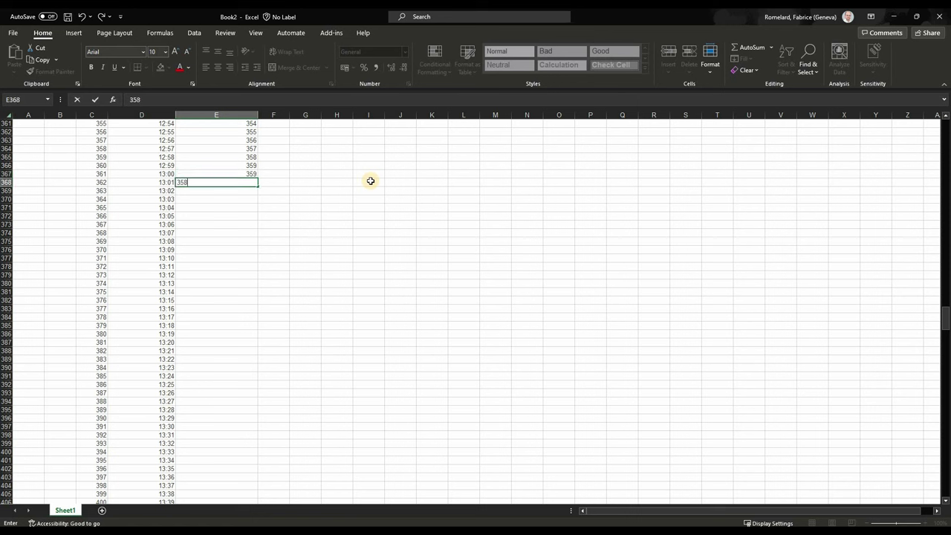
key("Return")
type("35")
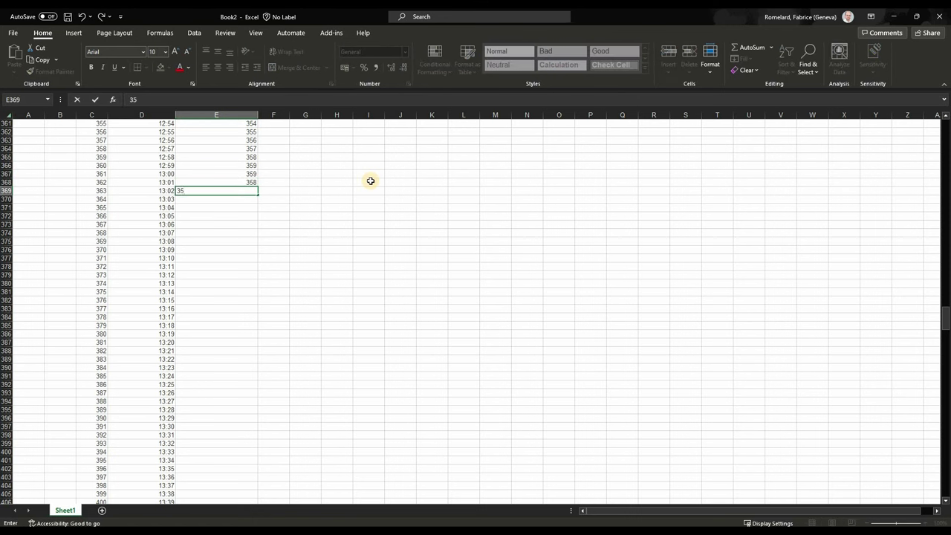
key("Return")
key("Up")
key("Up")
key("Up")
key("shift+Down")
key("shift+Down")
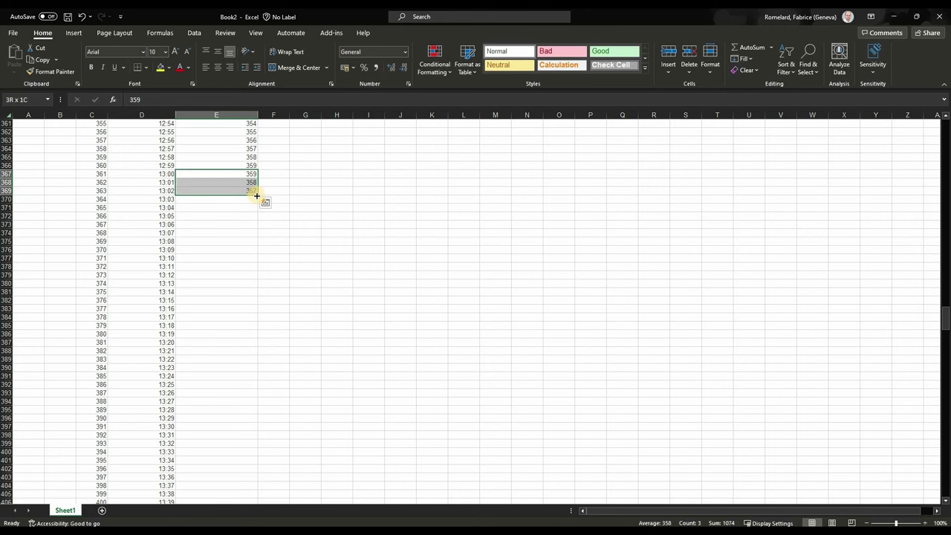
left_click_drag(256, 194, 258, 490)
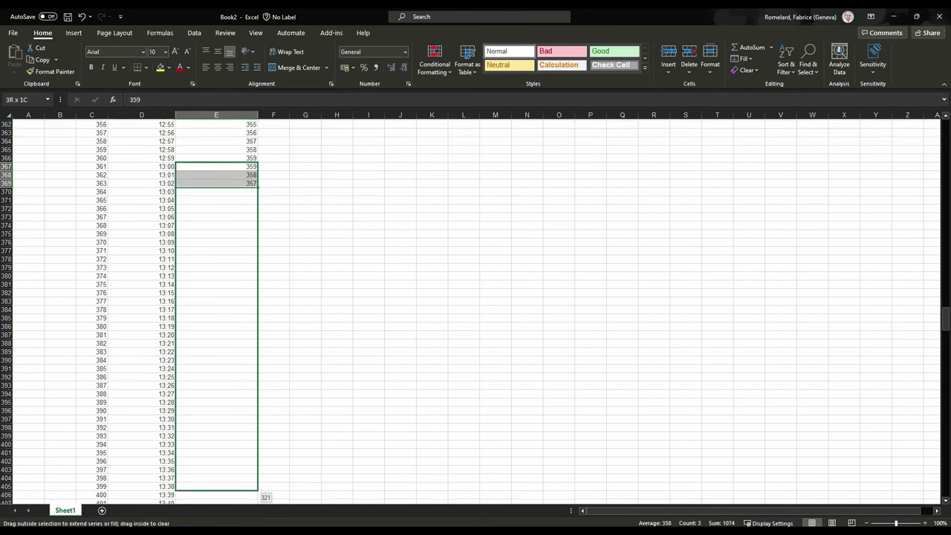
mouse_move(258, 491)
left_mouse_down()
mouse_move(225, 477)
mouse_move(250, 480)
left_mouse_up()
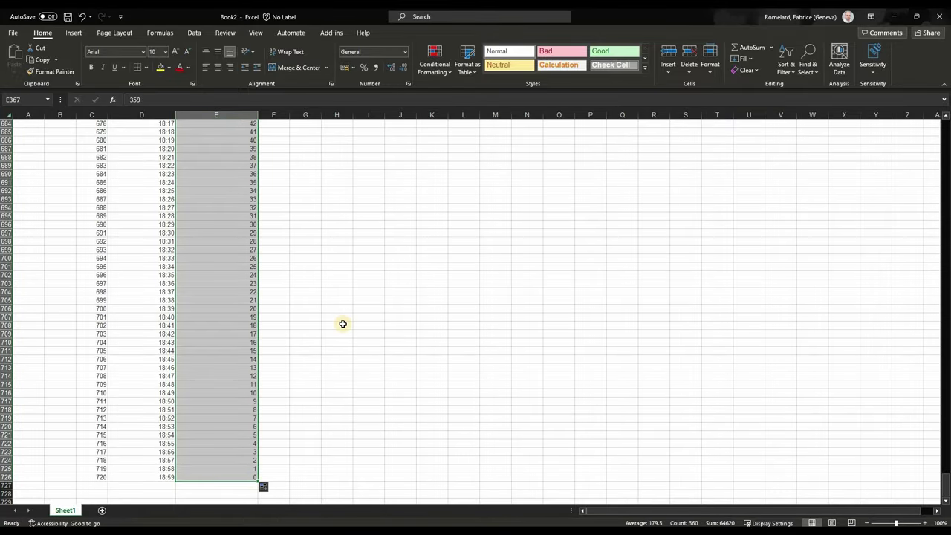
scroll(342, 323, "up", 20)
Select the time and power data from D6 down to the last row, 726.
scroll(341, 323, "up", 20)
scroll(341, 323, "up", 12)
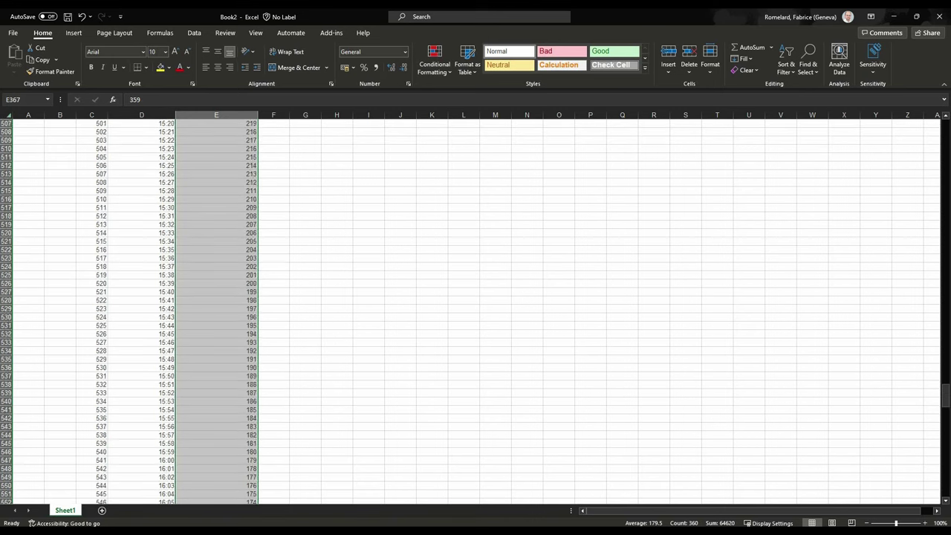
scroll(342, 323, "up", 6)
left_click(941, 157)
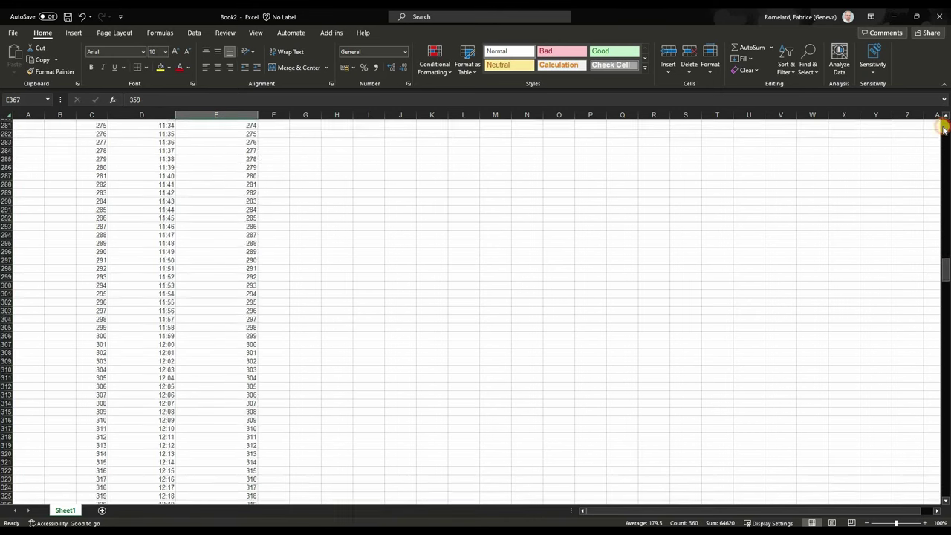
left_click_drag(141, 165, 223, 376)
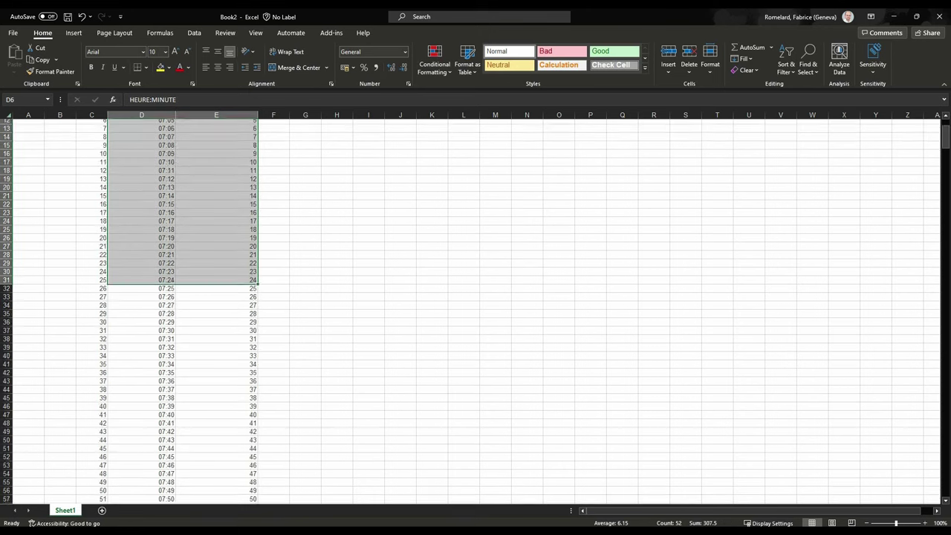
scroll(685, 228, "down", 20)
scroll(685, 227, "down", 20)
scroll(271, 338, "down", 20)
scroll(232, 394, "down", 4)
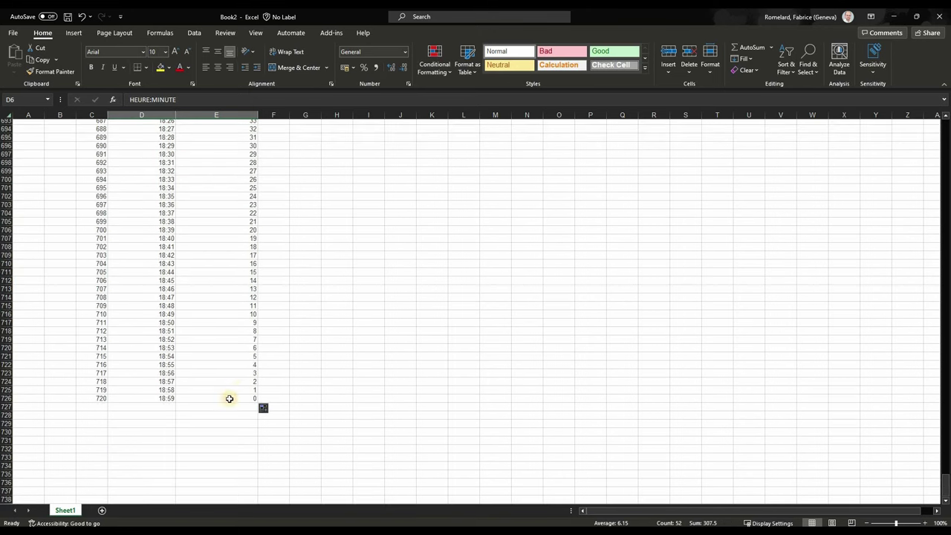
key("ctrl+shift+Down")
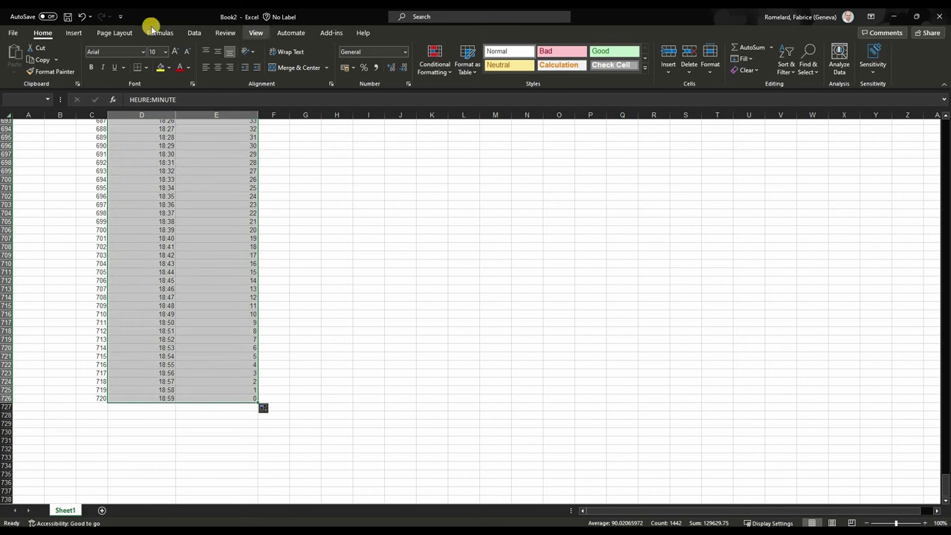
Insert a basic 2-D line chart of the selected power data.
key("alt+n")
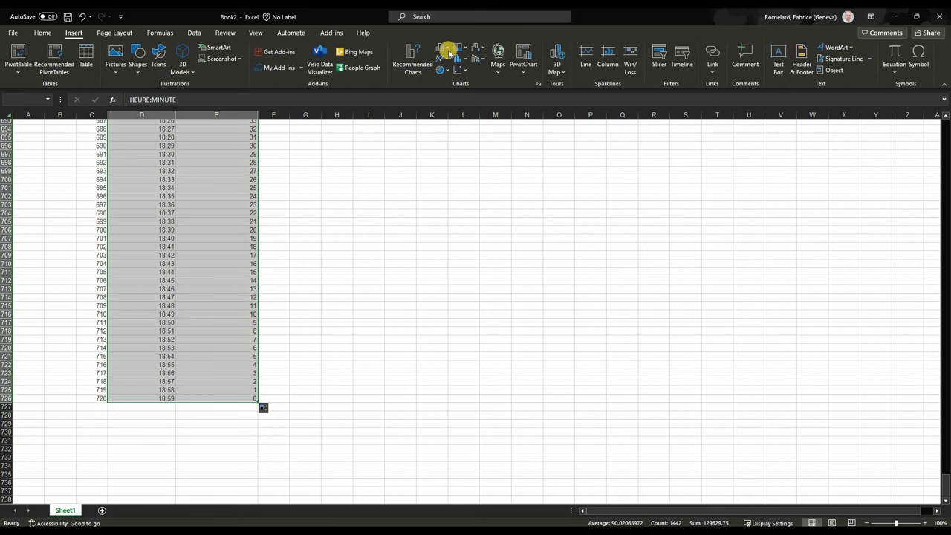
left_click(443, 58)
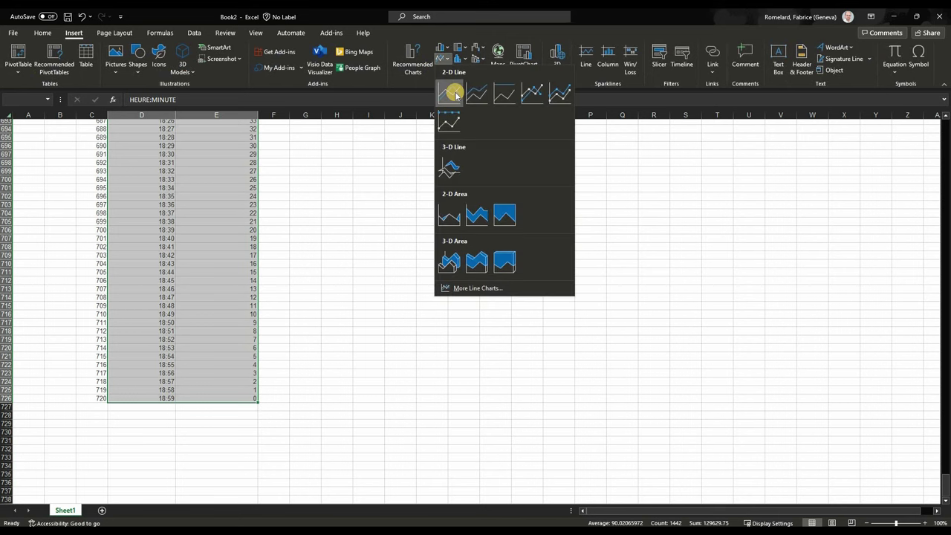
left_click(452, 92)
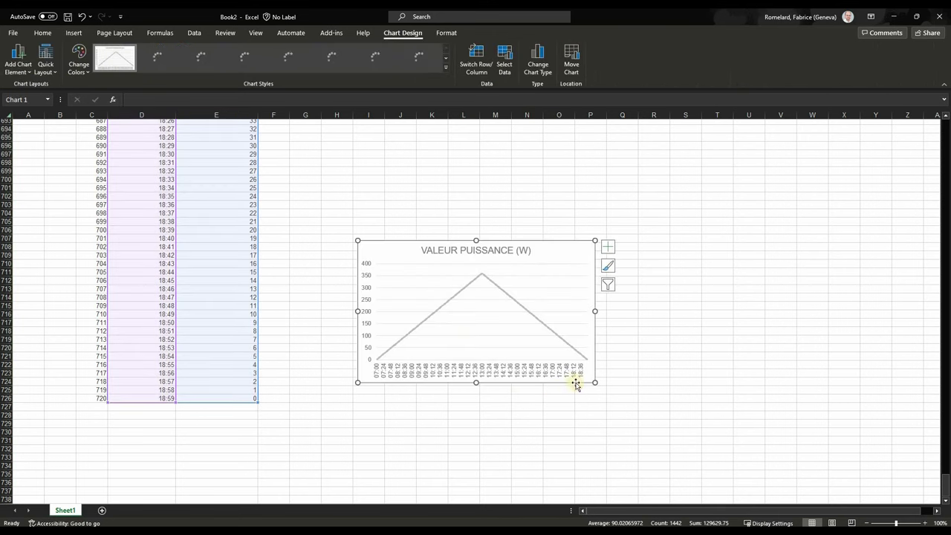
Resize the VALEUR PUISSANCE (W) chart wider and taller so the time labels spread out.
left_click_drag(592, 389, 797, 476)
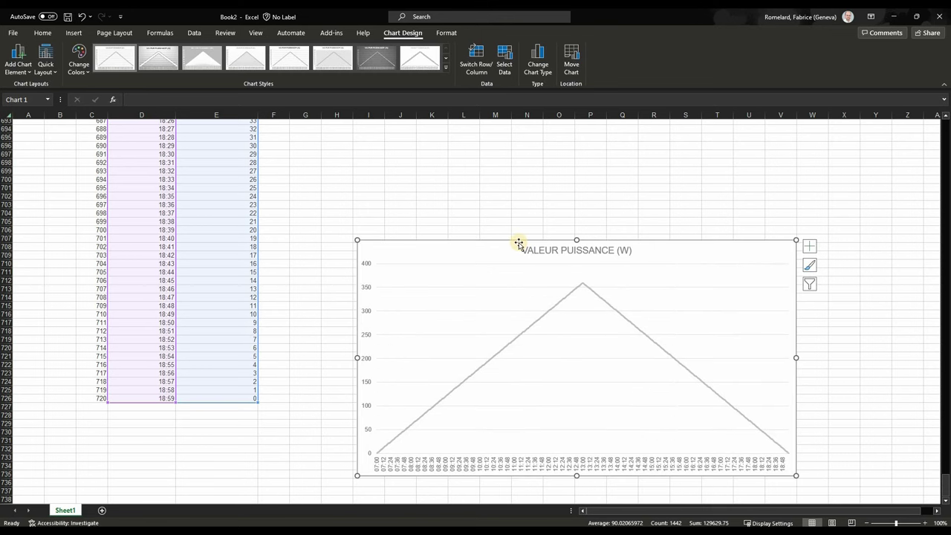
left_click_drag(576, 240, 576, 207)
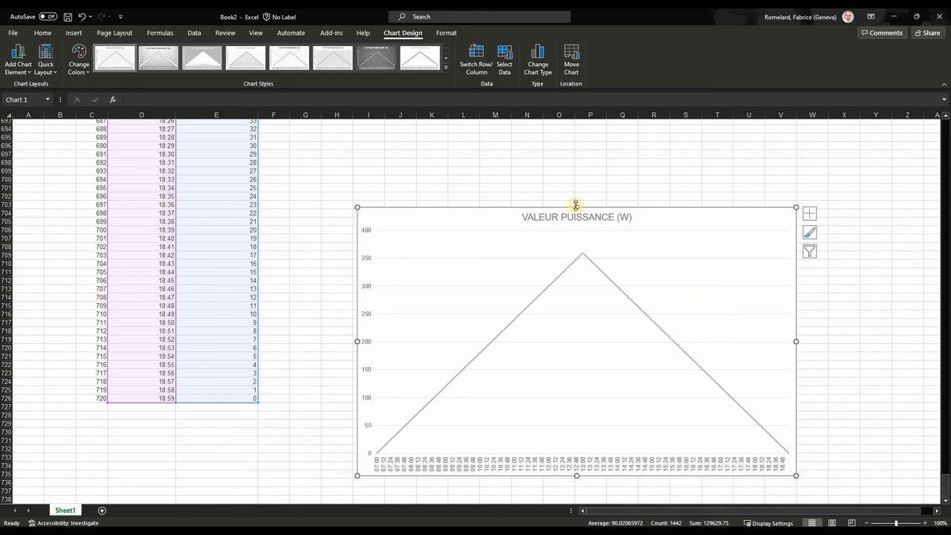
left_click_drag(577, 206, 576, 230)
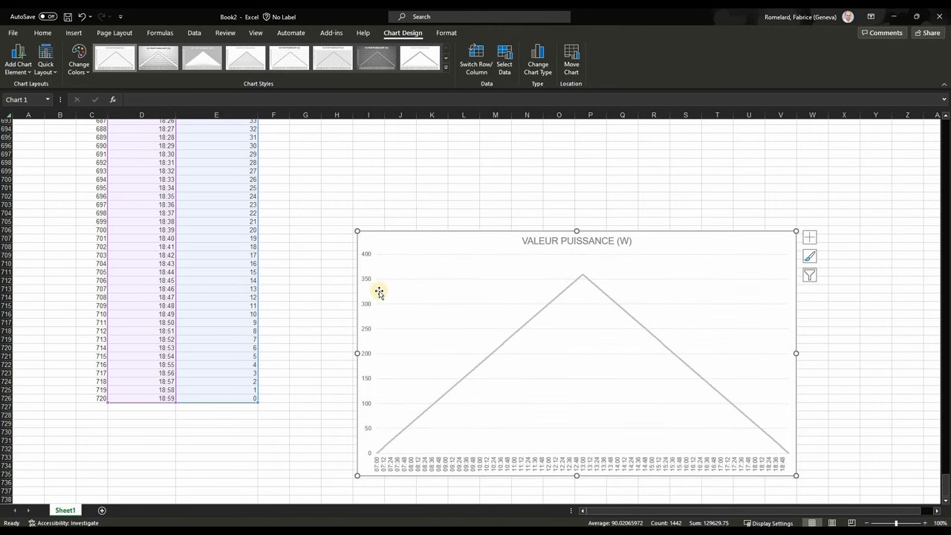
scroll(397, 350, "down", 3)
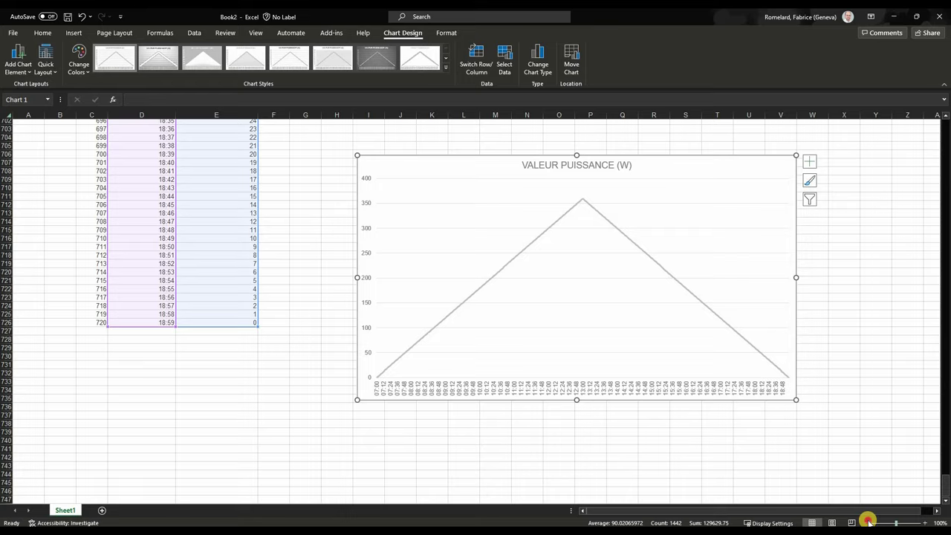
Move the power chart down-left beneath the last rows of minute data.
scroll(676, 377, "down", 1, "ctrl")
scroll(638, 361, "down", 1, "ctrl")
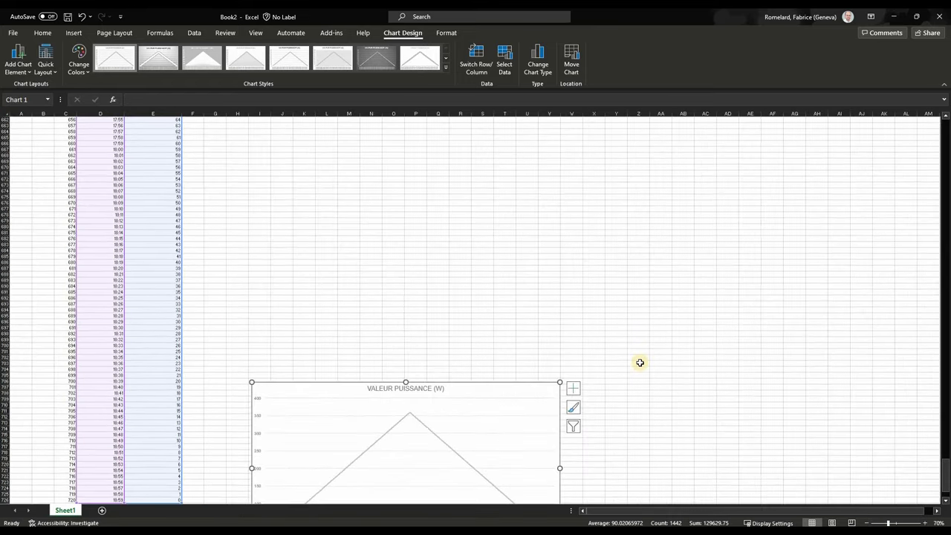
scroll(391, 242, "down", 4)
scroll(334, 334, "down", 2)
left_click(282, 364)
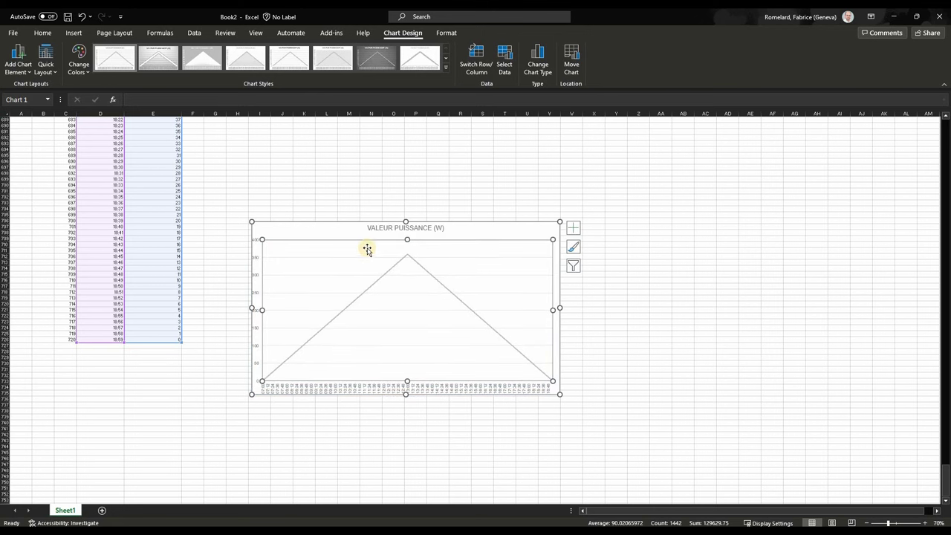
mouse_move(324, 227)
left_mouse_down()
mouse_move(159, 369)
mouse_move(100, 392)
left_mouse_up()
Return to the top of the sheet, select cell F6 and auto-fit column E.
left_click_drag(945, 476, 945, 124)
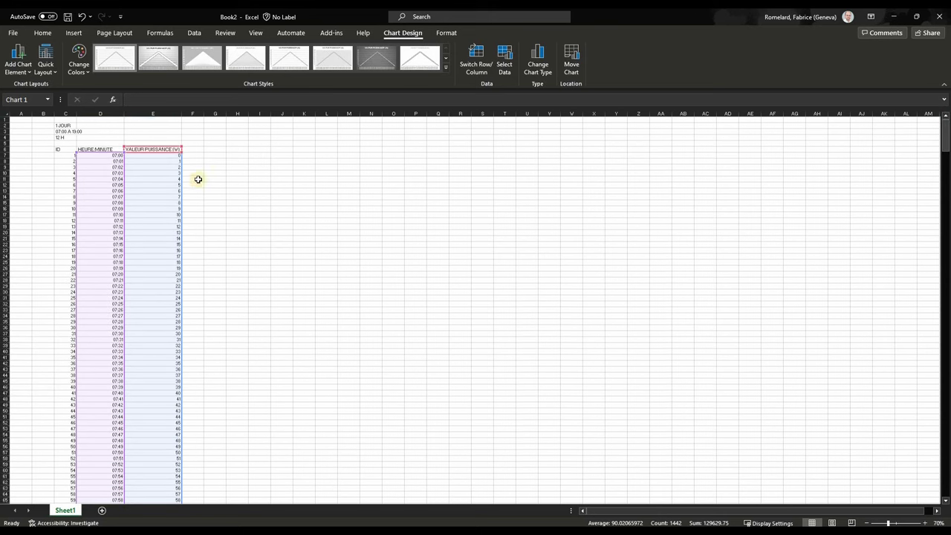
left_click(197, 149)
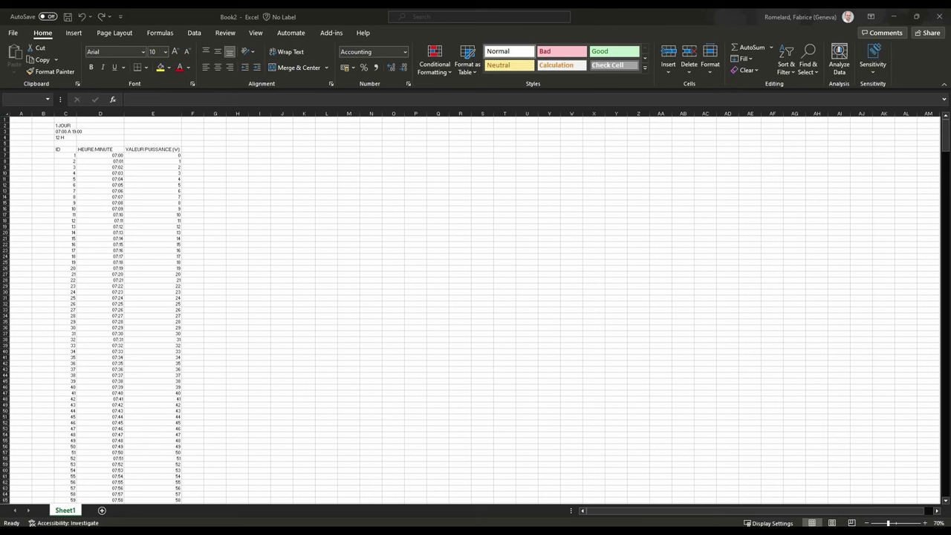
left_click(197, 152)
double_click(182, 113)
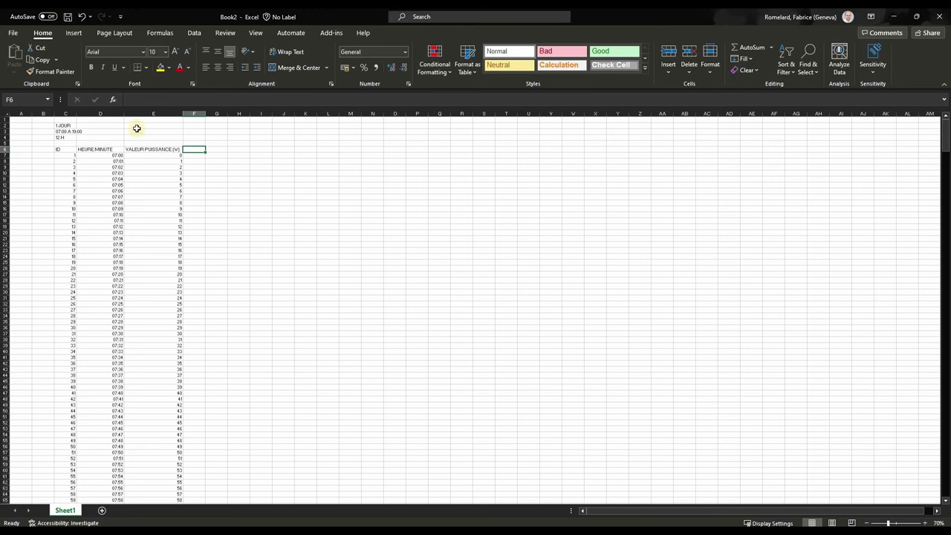
Auto-fit column D, enter =E7/60 in F7 and copy it into the next rows.
double_click(124, 113)
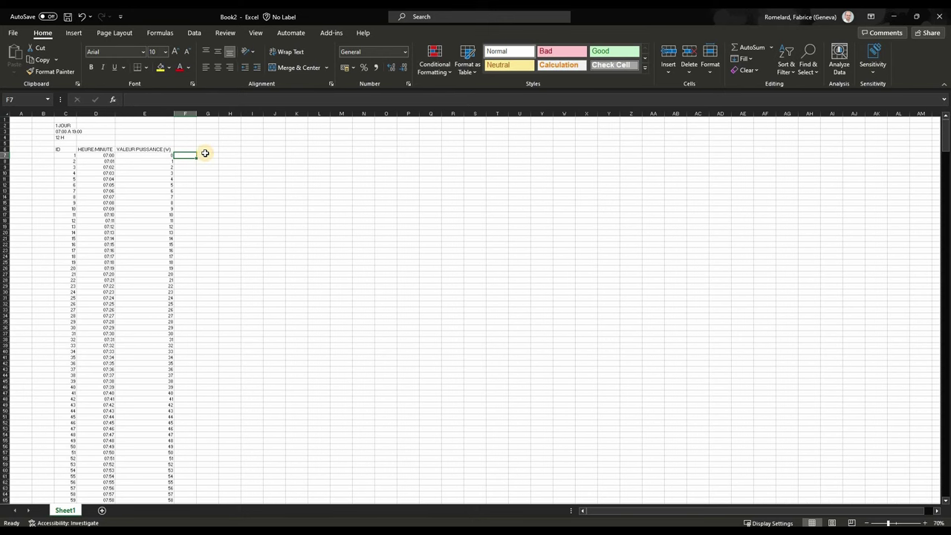
type("=")
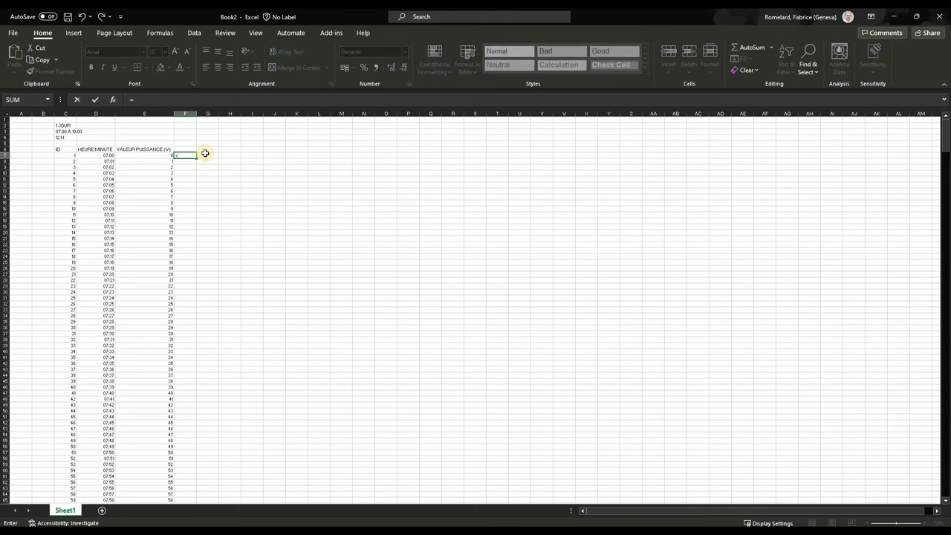
key("Left")
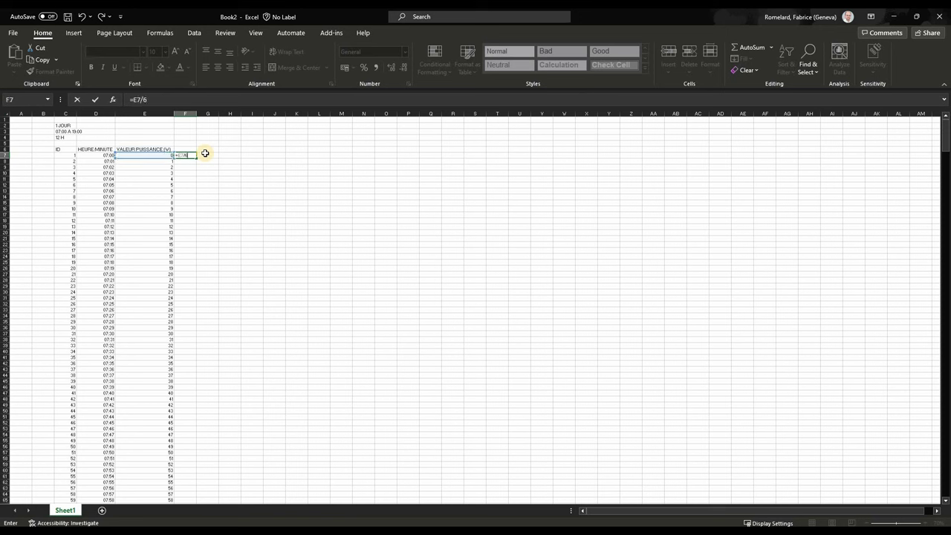
key("Return")
key("Up")
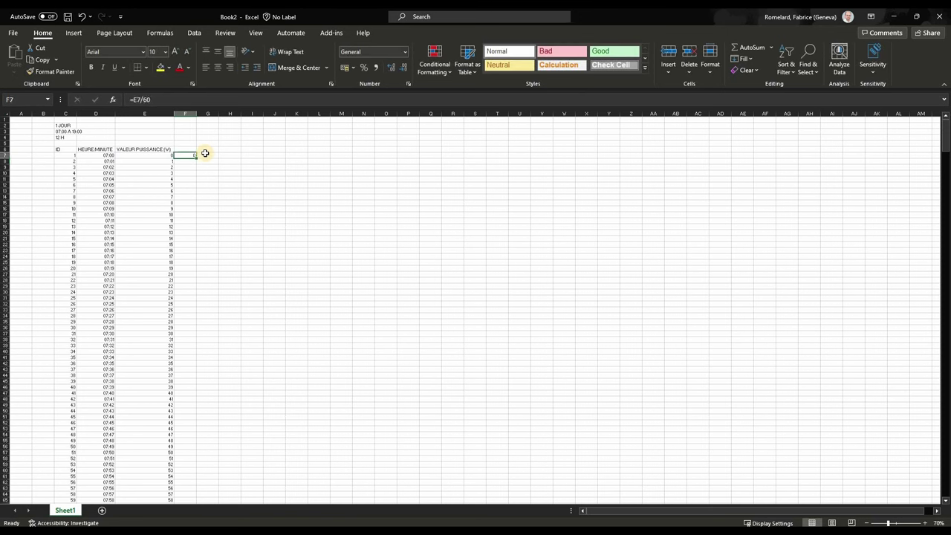
key("ctrl+c")
key("Down")
key("shift+Down")
key("shift+Down")
key("shift+Down")
key("ctrl+v")
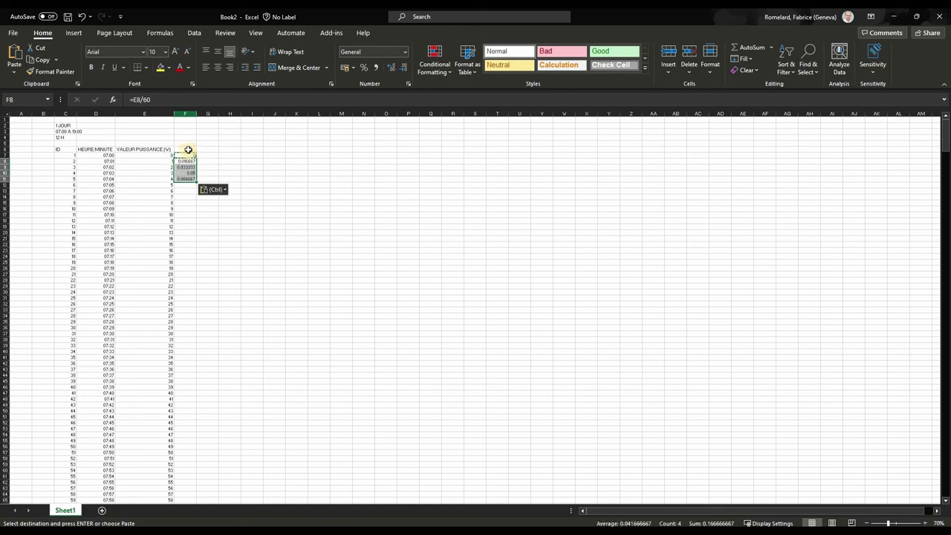
Enter the header VALEUR ENERGIE (WH) in F6.
key("Up")
key("Up")
type("VAL")
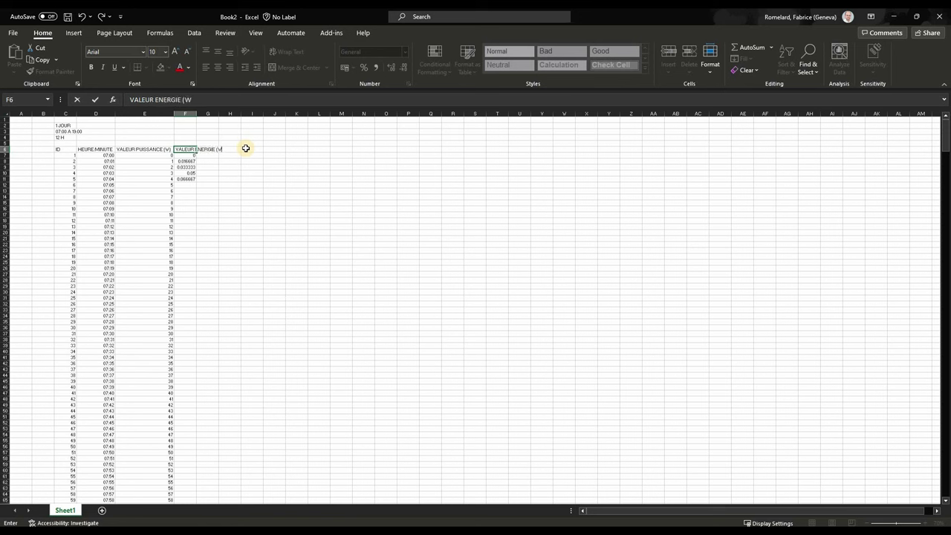
key("Return")
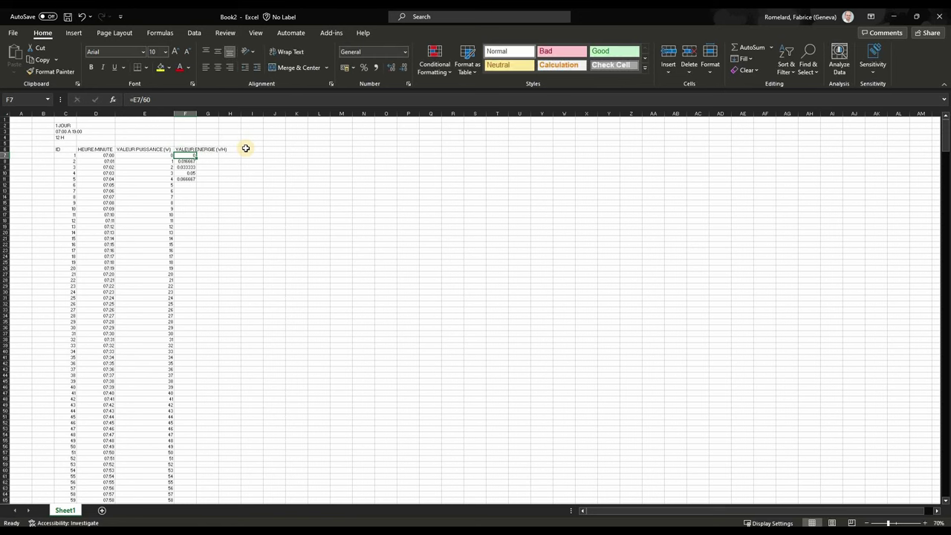
Copy the F8 energy formula down to F726 and select column F.
left_click_drag(189, 177, 202, 183)
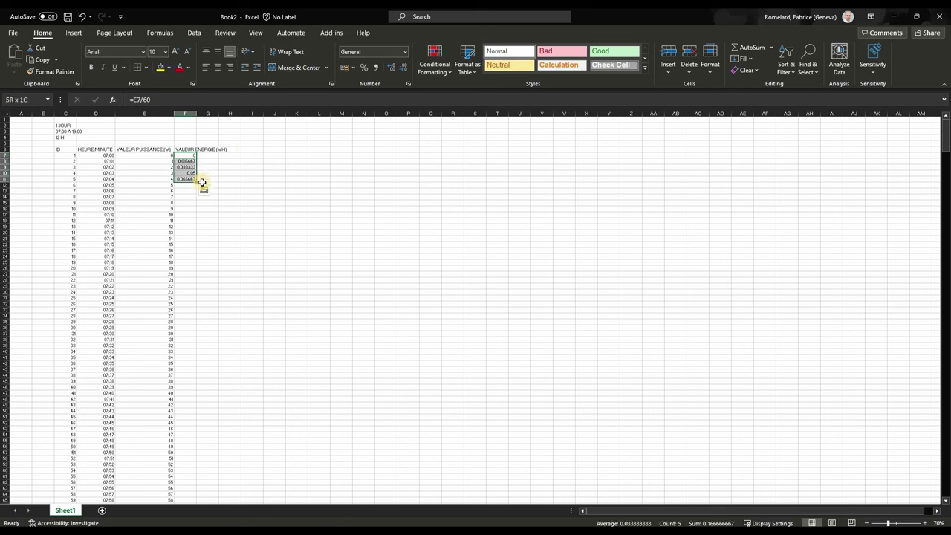
key("shift+BackSpace")
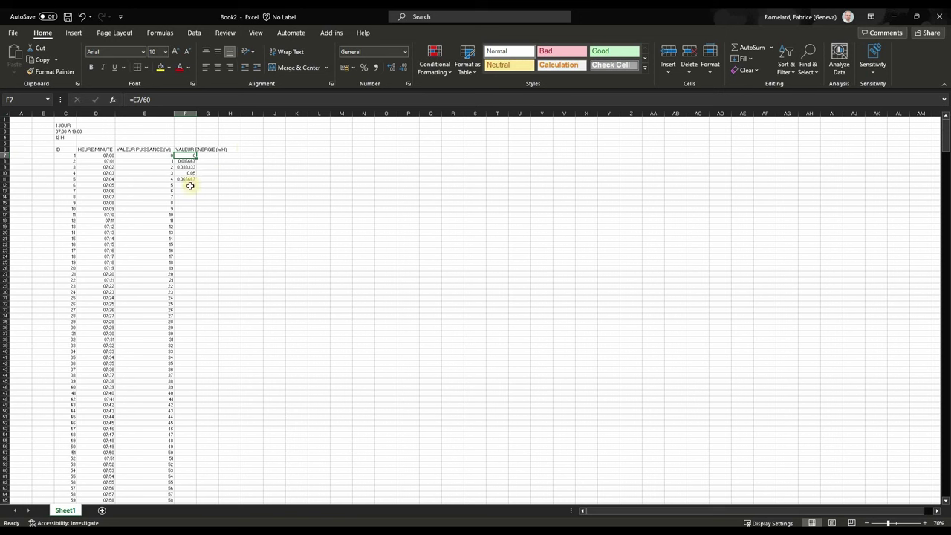
left_click(189, 162)
key("ctrl+c")
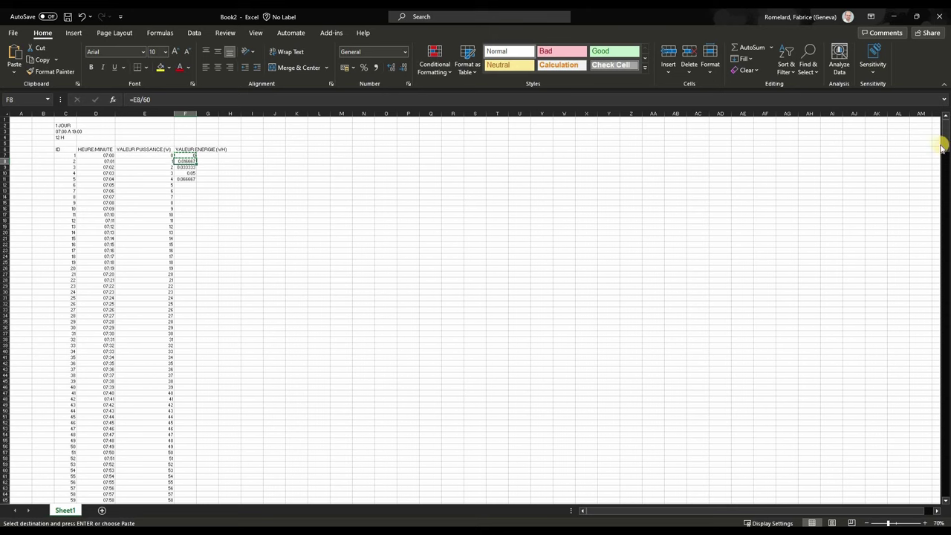
left_click_drag(946, 141, 933, 483)
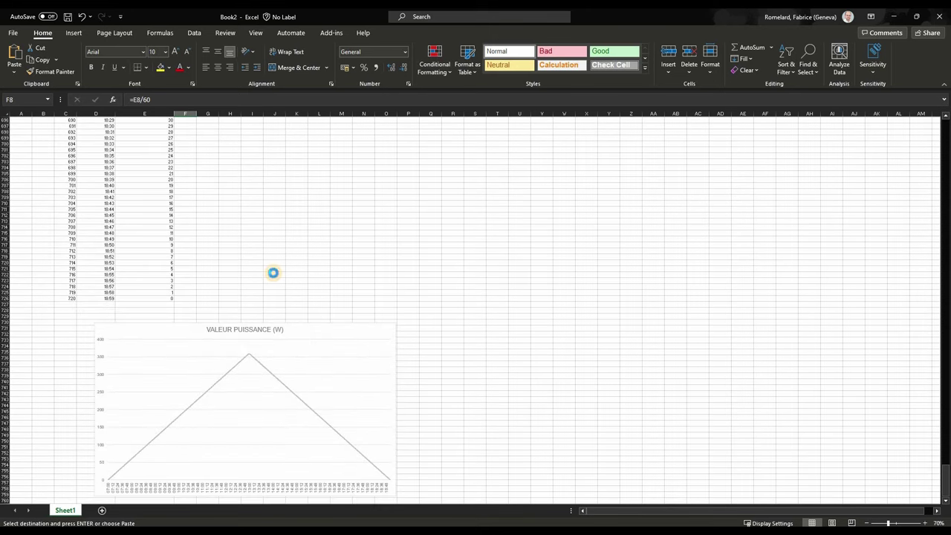
left_click(205, 297, "shift")
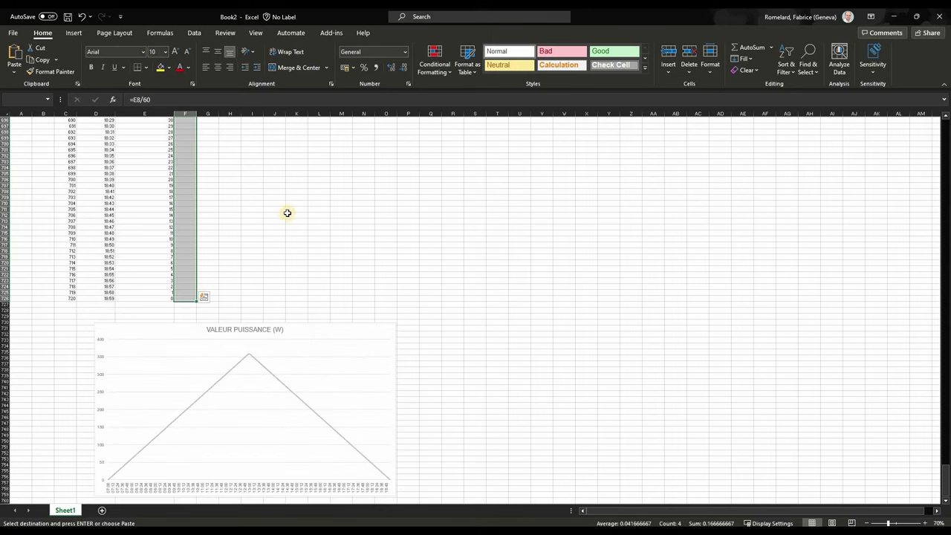
key("ctrl+v")
scroll(202, 158, "up", 1)
left_click(185, 112)
Show the energy values in comma style with five decimals and zoom in.
left_click(375, 67)
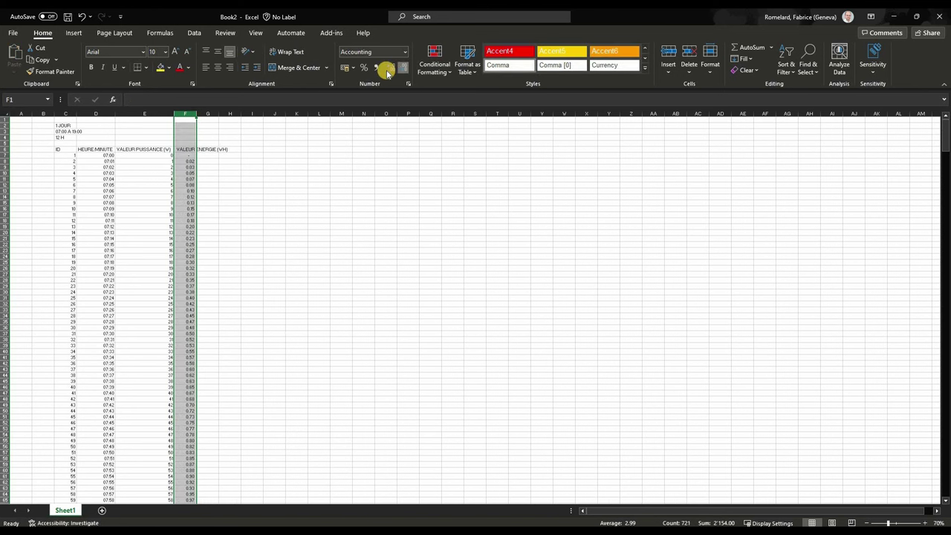
left_click(390, 70)
left_click(391, 69)
left_click(392, 69)
left_click(392, 69)
left_click(391, 69)
left_click(391, 69)
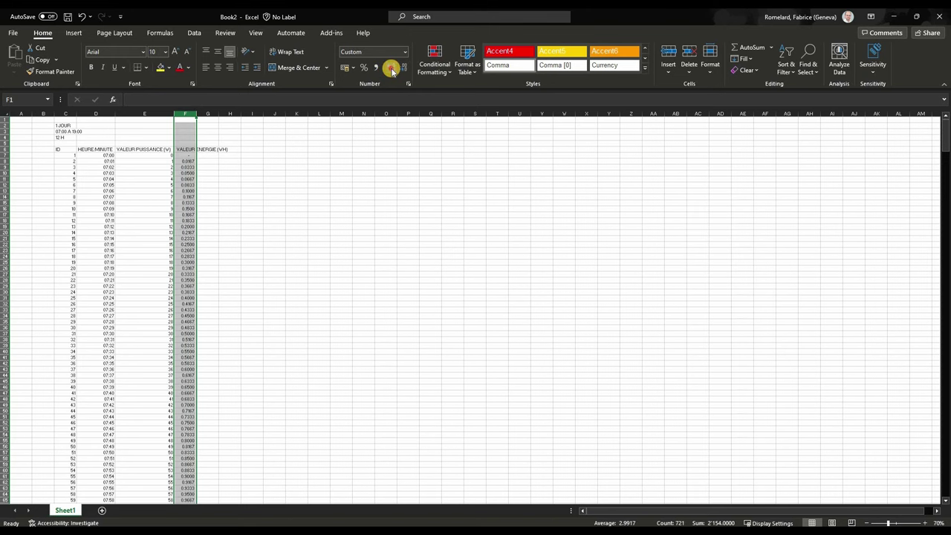
left_click(924, 519)
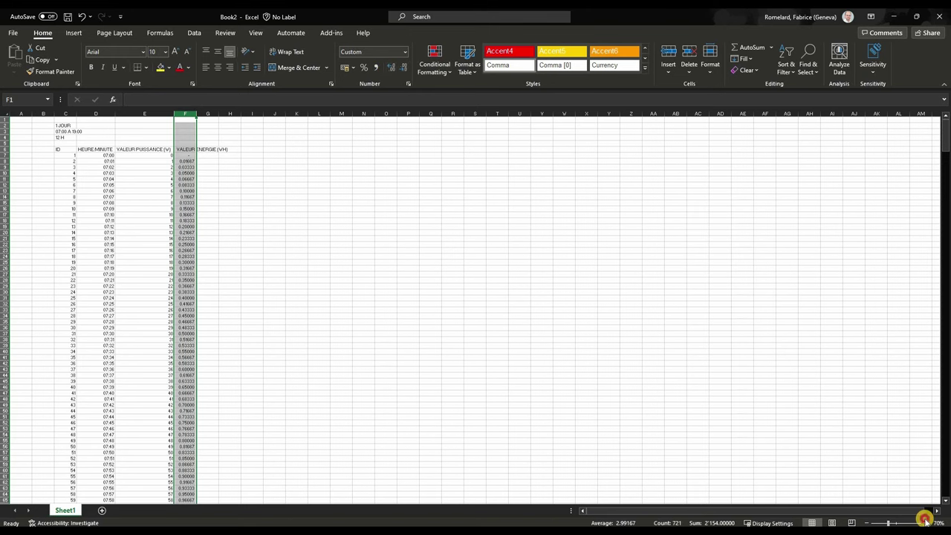
left_click(924, 519)
left_click(925, 519)
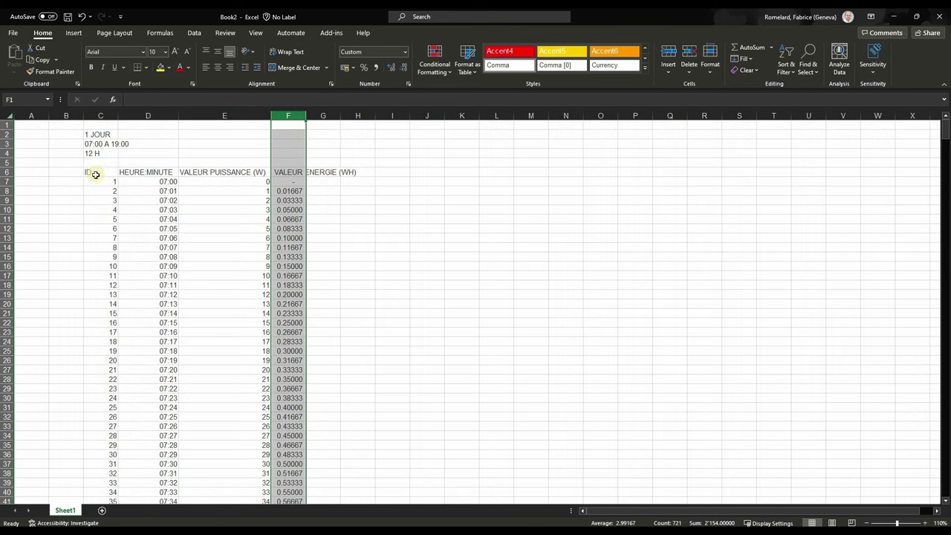
Widen columns C, D, E and F to fit their headers.
left_click_drag(96, 172, 331, 176)
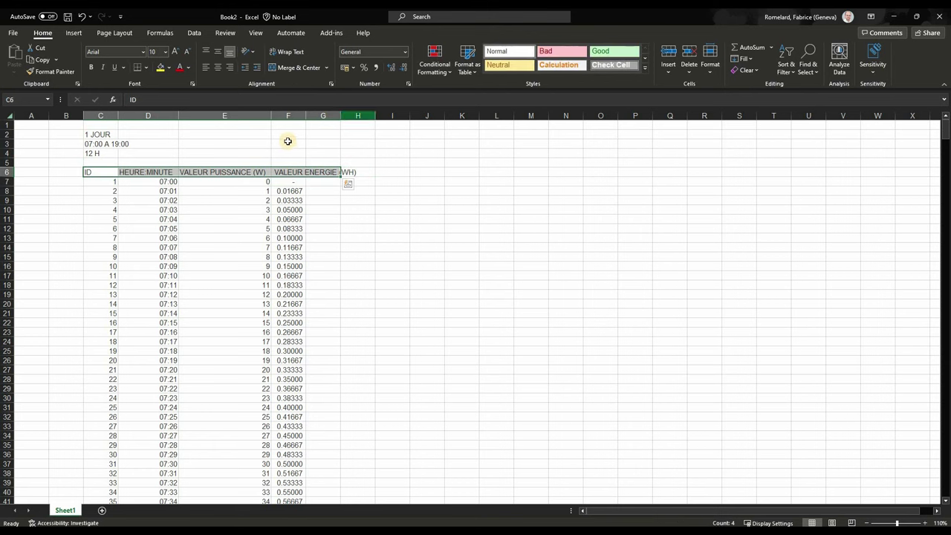
left_click_drag(271, 115, 268, 115)
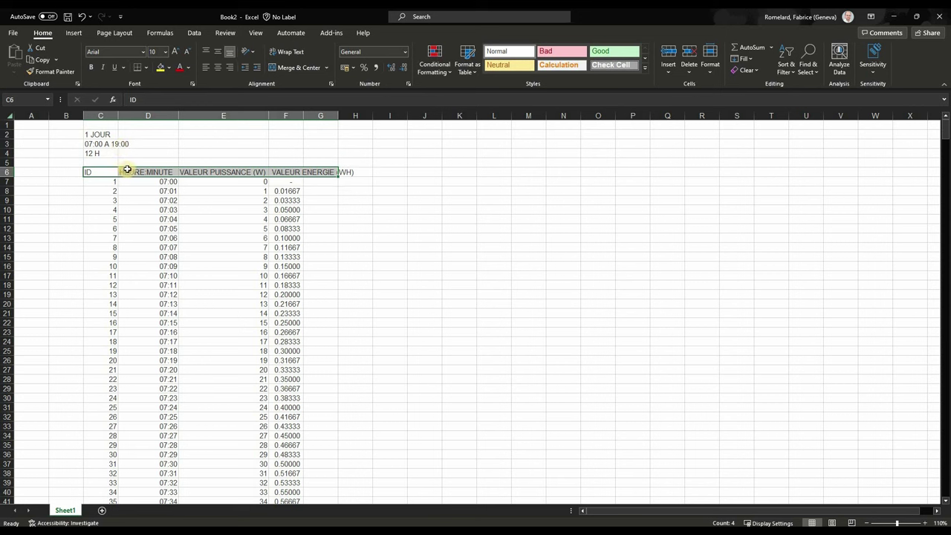
key("Right")
left_click_drag(119, 116, 190, 115)
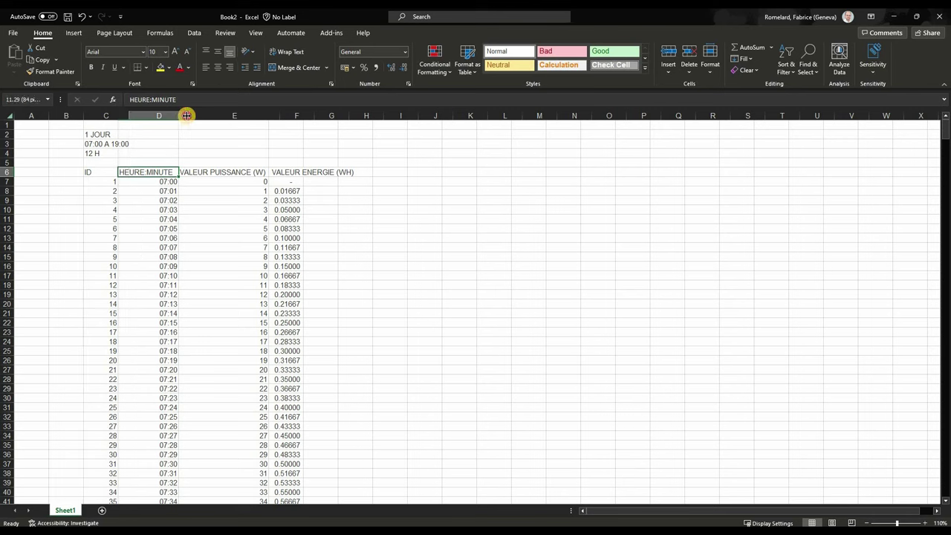
left_click(186, 115)
left_click_drag(193, 115, 200, 115)
left_click(286, 116)
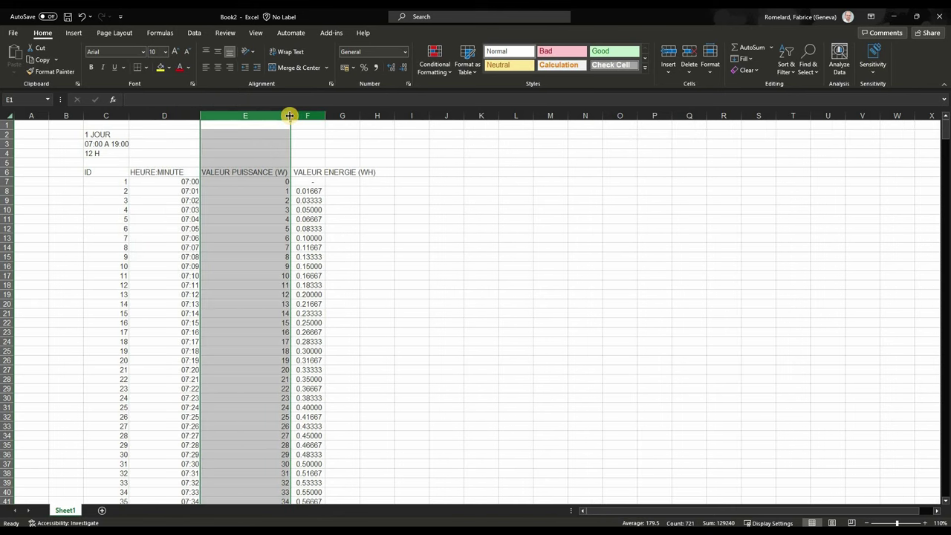
mouse_move(283, 114)
left_mouse_down()
mouse_move(270, 116)
mouse_move(344, 116)
left_mouse_up()
left_click(300, 116)
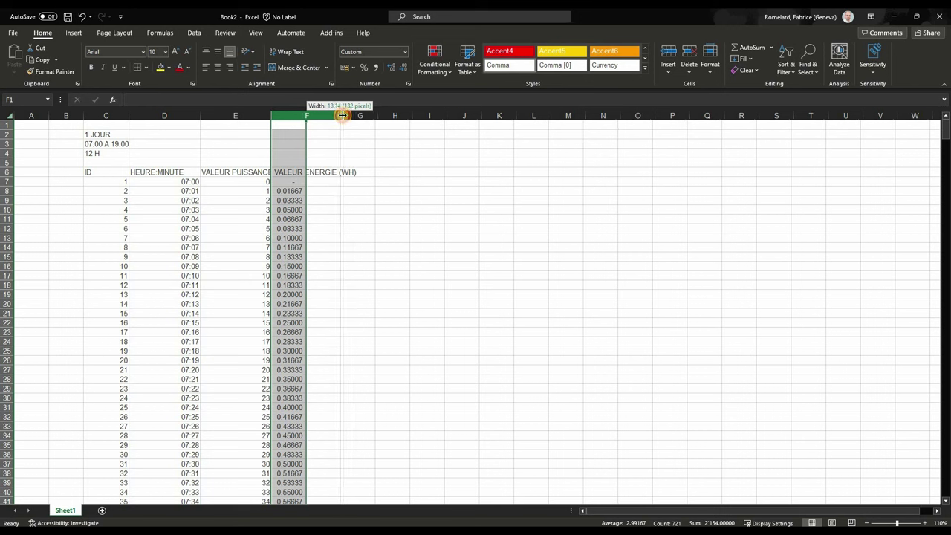
left_click_drag(342, 116, 334, 170)
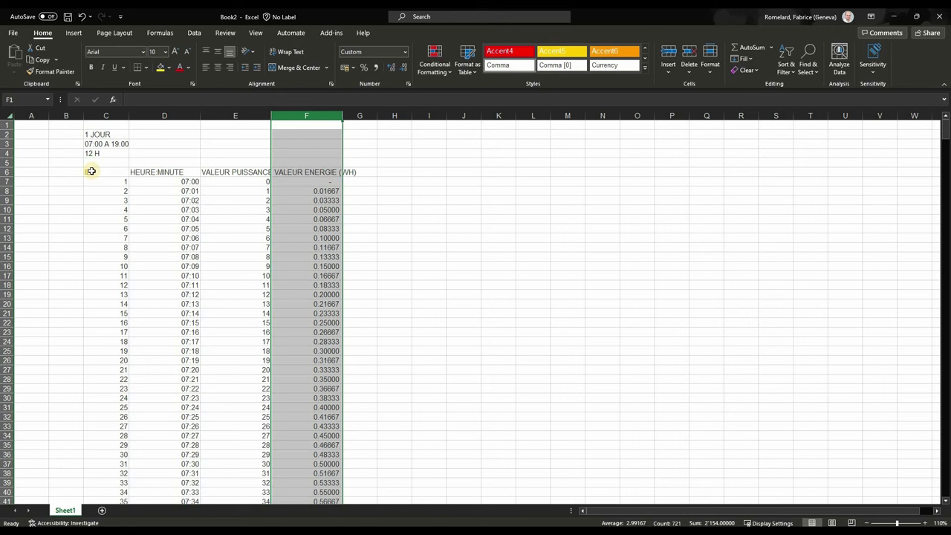
Wrap and centre the C6:F6 header text.
left_click(313, 171)
key("ctrl+Left")
key("ctrl+shift+Right")
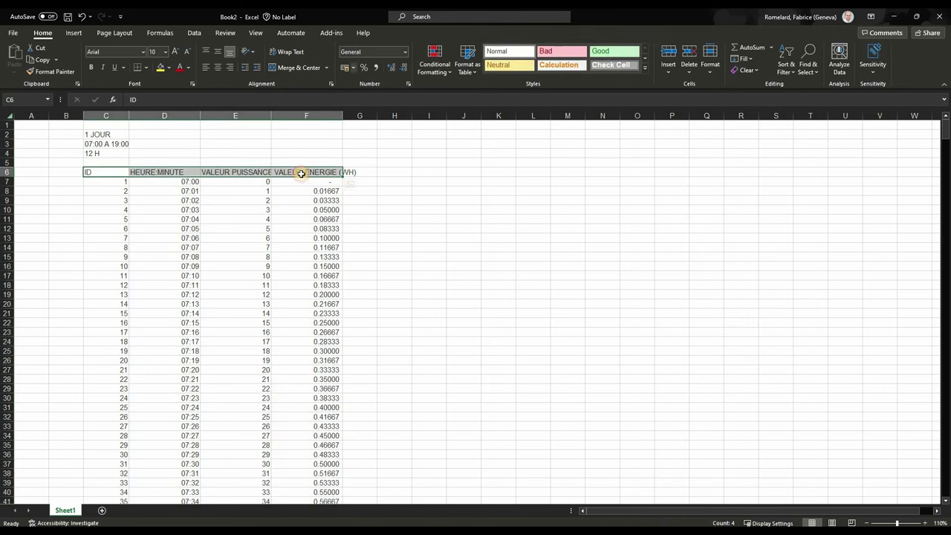
left_click(286, 52)
left_click(218, 67)
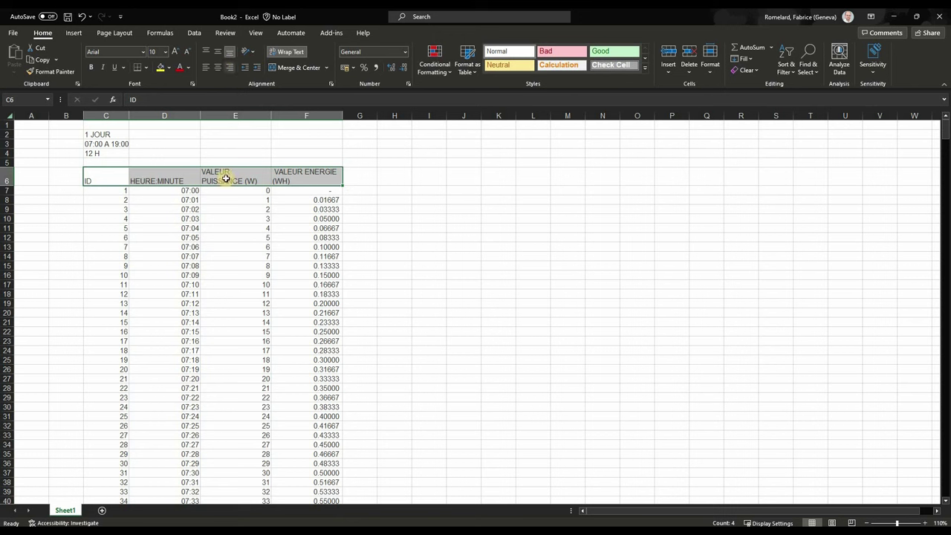
key("Right")
key("Right")
key("Right")
key("Down")
key("Down")
key("Down")
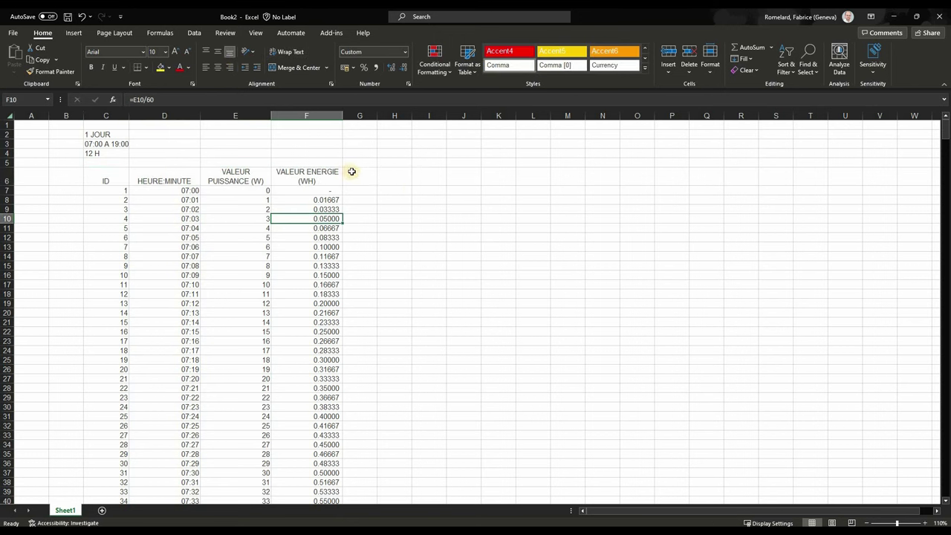
left_click(352, 171)
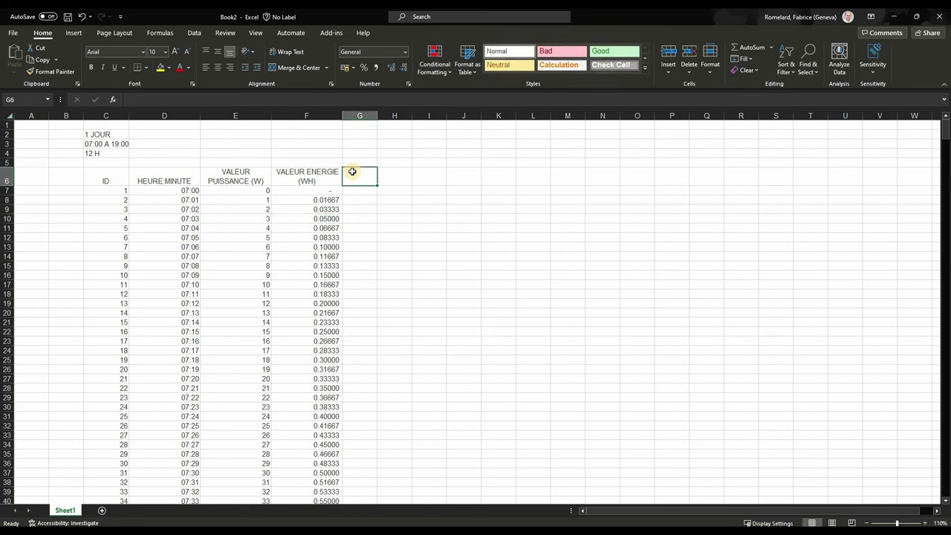
Enter VALEUR ENERGIE PAR HEURE (WH) in G6 and widen column G to about 130 pixels.
type("VALEUR ENERGIE PAR HEURE (WH")
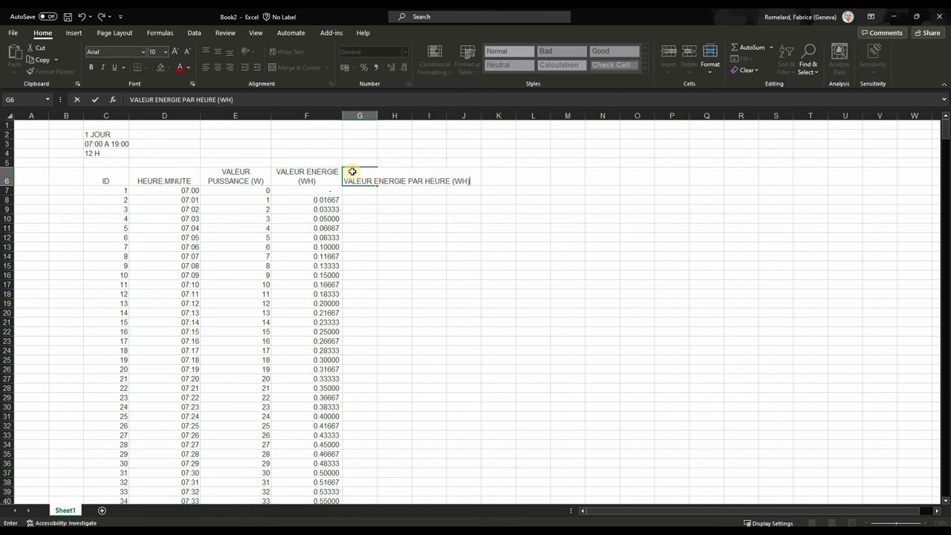
key("ctrl+Return")
left_click_drag(377, 114, 412, 113)
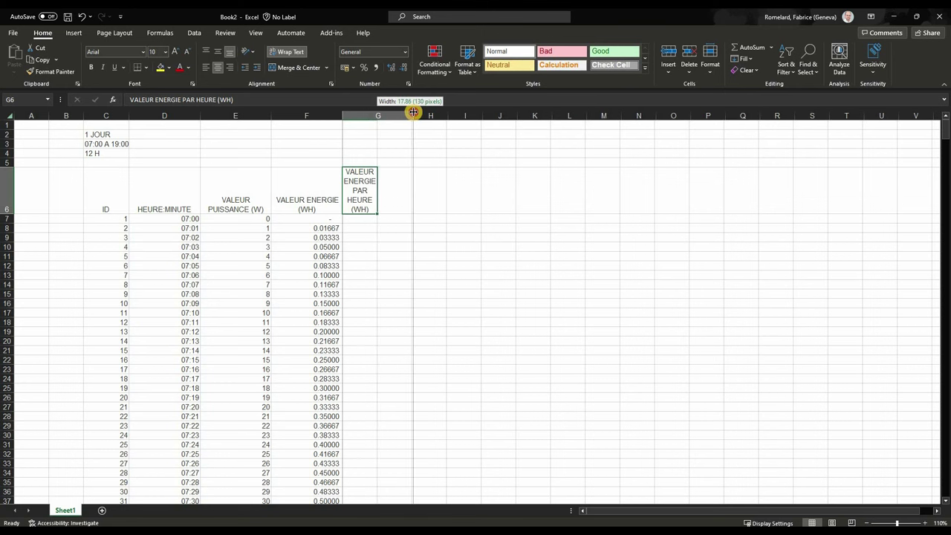
left_click_drag(413, 112, 410, 165)
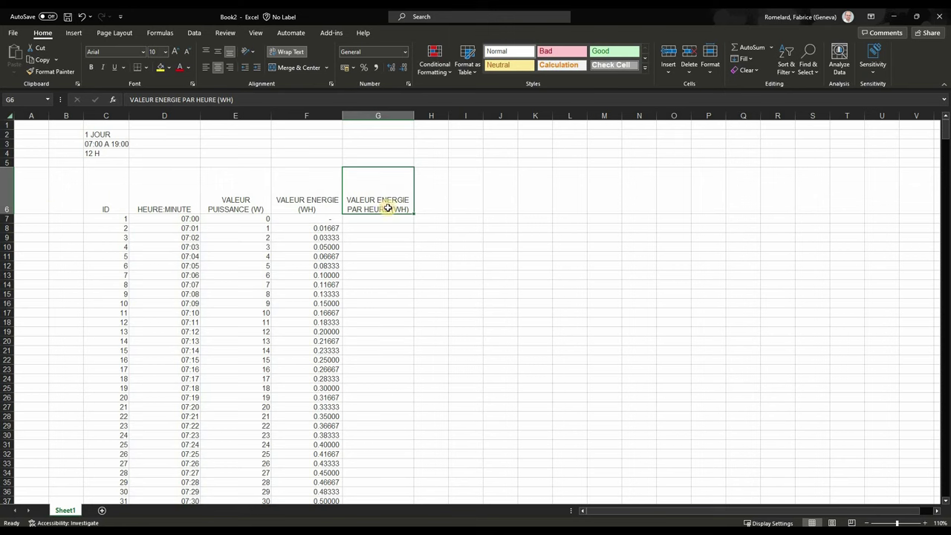
key("Return")
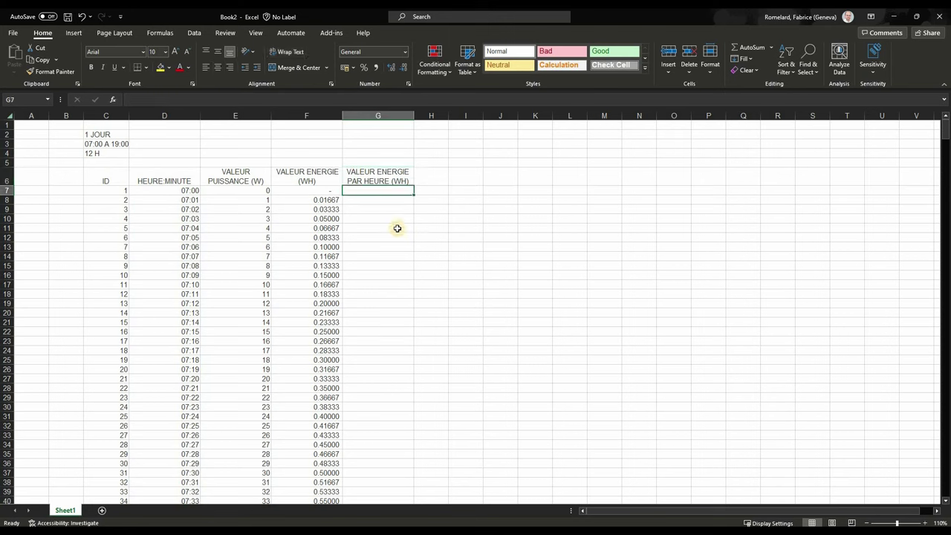
Merge cells G7:G66 for the first hour.
scroll(397, 228, "down", 7)
scroll(398, 228, "down", 6)
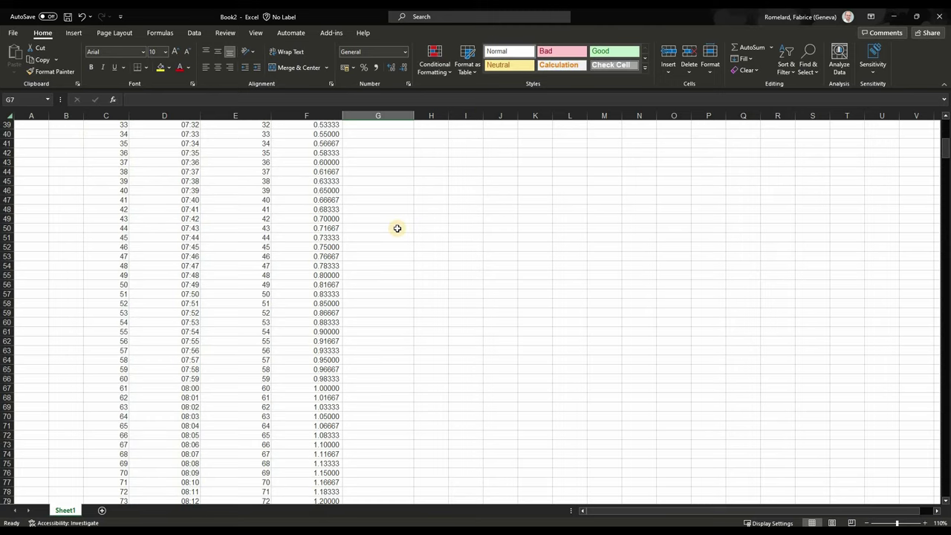
left_click(382, 378, "shift")
left_click(293, 67)
scroll(360, 210, "up", 7)
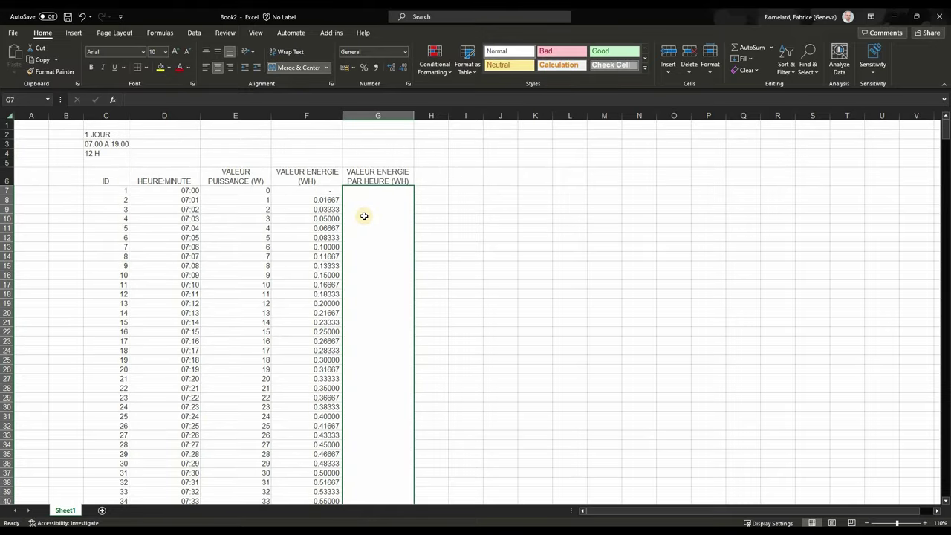
Enter =SUM(F7:F66) in the merged cell, giving 29.50000.
type("=")
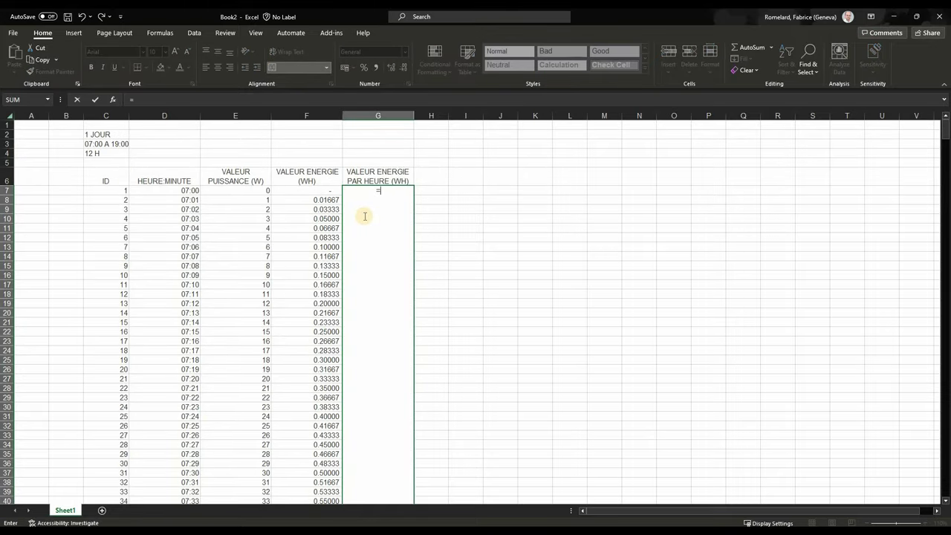
type("SUM")
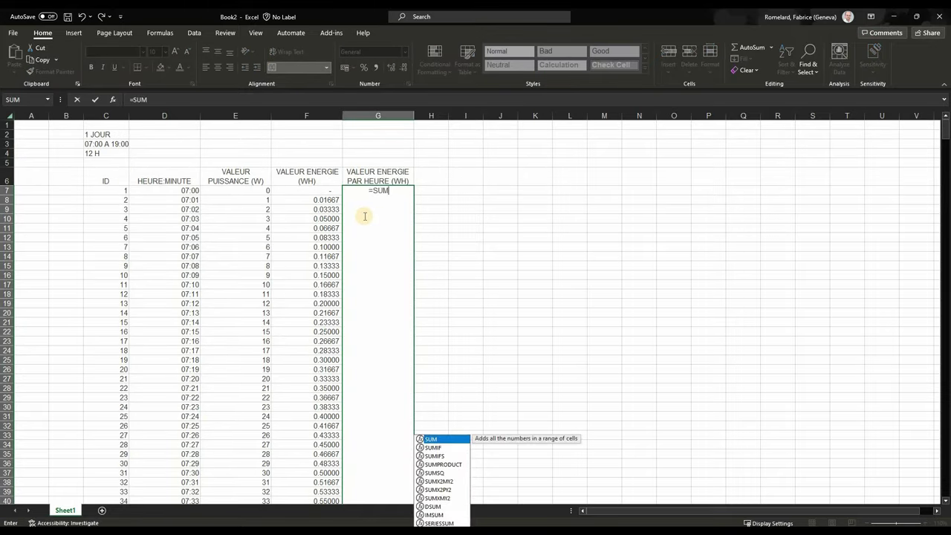
type("(")
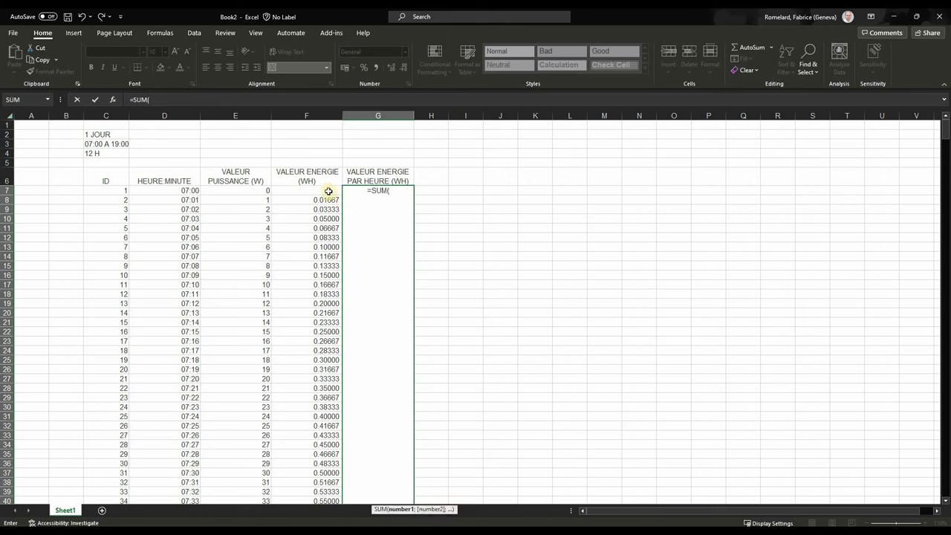
left_click(328, 193)
scroll(336, 247, "down", 15)
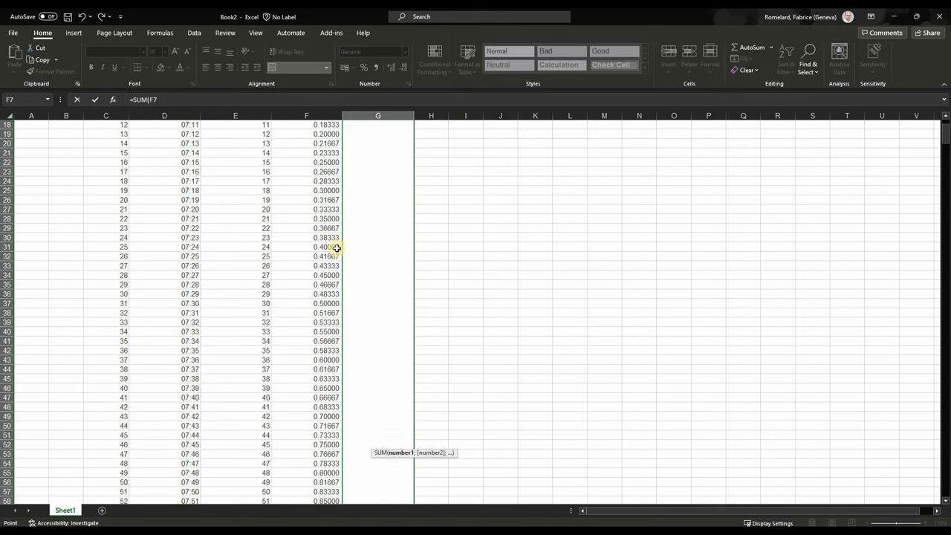
left_click_drag(337, 247, 344, 243)
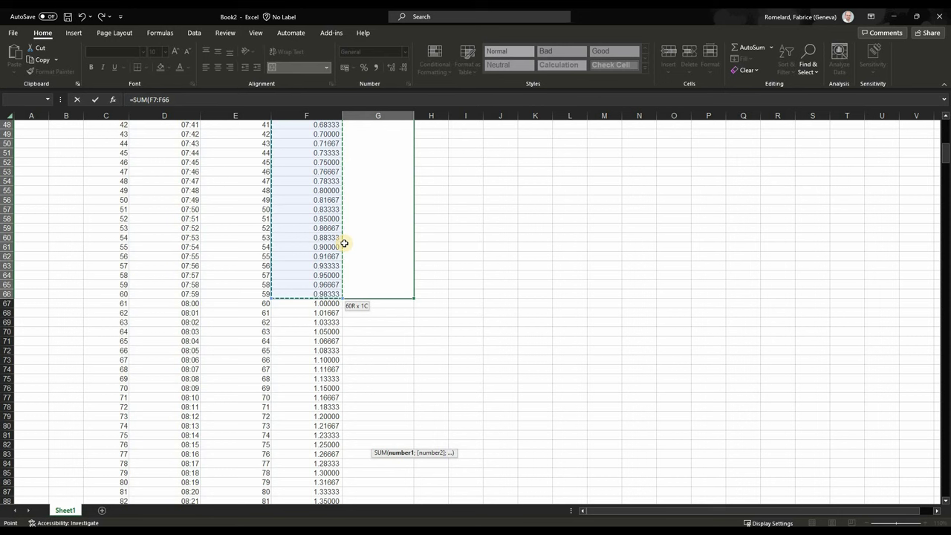
type(")")
left_click(345, 244)
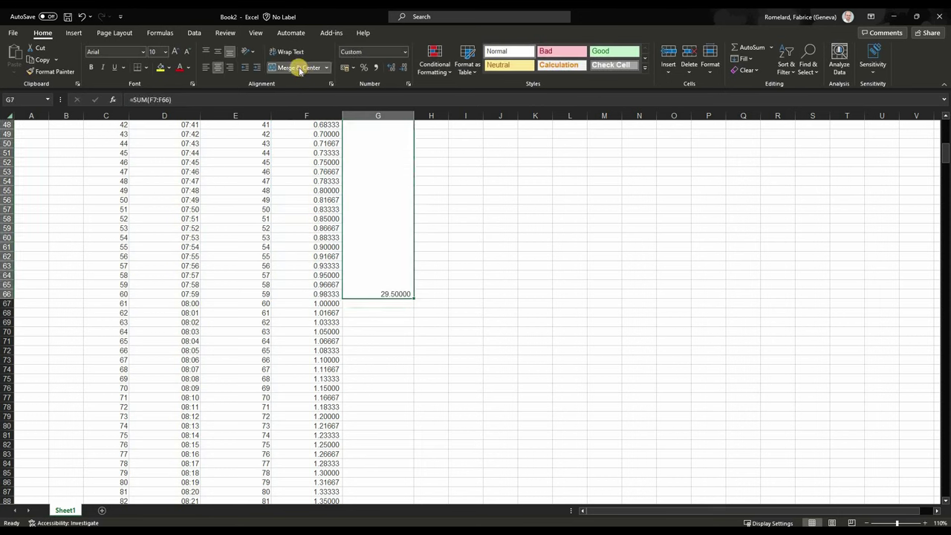
scroll(381, 218, "up", 15)
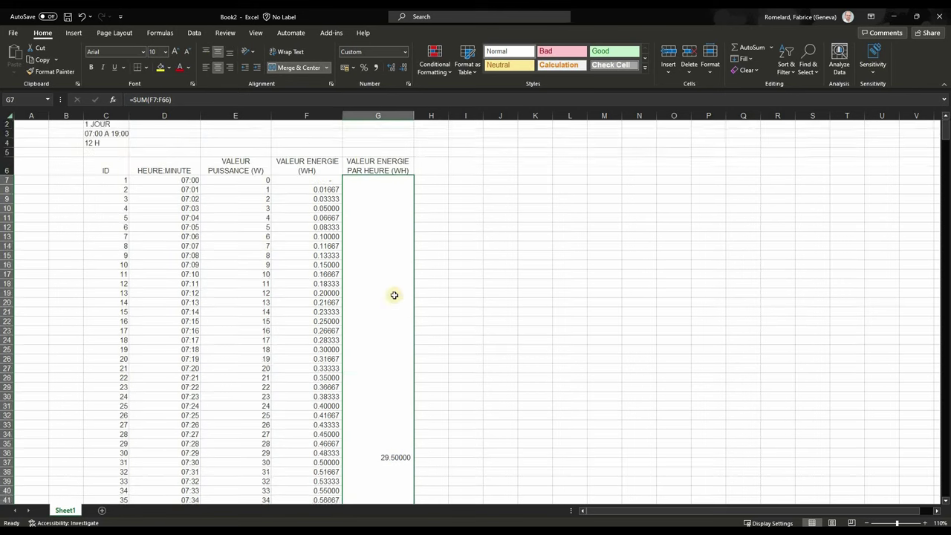
Copy the merged hourly sum and paste it into G67, G127, G187 and G247.
scroll(359, 255, "down", 3)
scroll(361, 255, "down", 4)
scroll(375, 252, "down", 4)
key("ctrl+c")
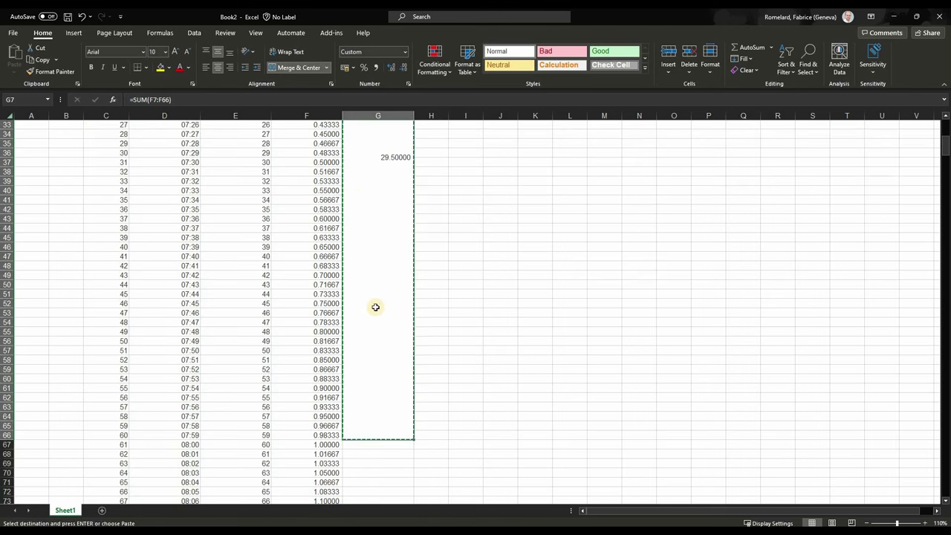
scroll(371, 275, "down", 6)
left_click(410, 278)
key("ctrl+v")
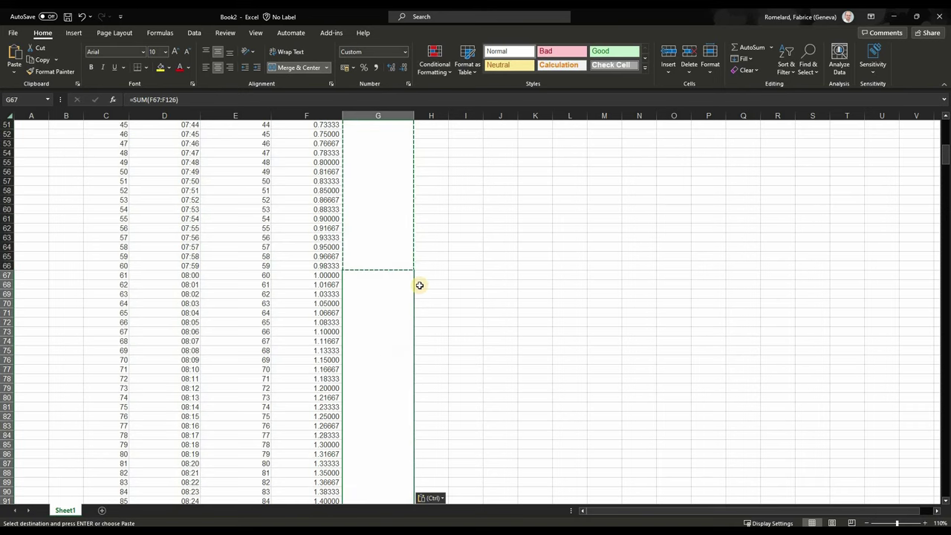
scroll(401, 297, "down", 7)
scroll(381, 318, "down", 12)
left_click(401, 303)
key("ctrl+v")
scroll(452, 303, "down", 10)
scroll(379, 252, "down", 8)
scroll(379, 245, "down", 4)
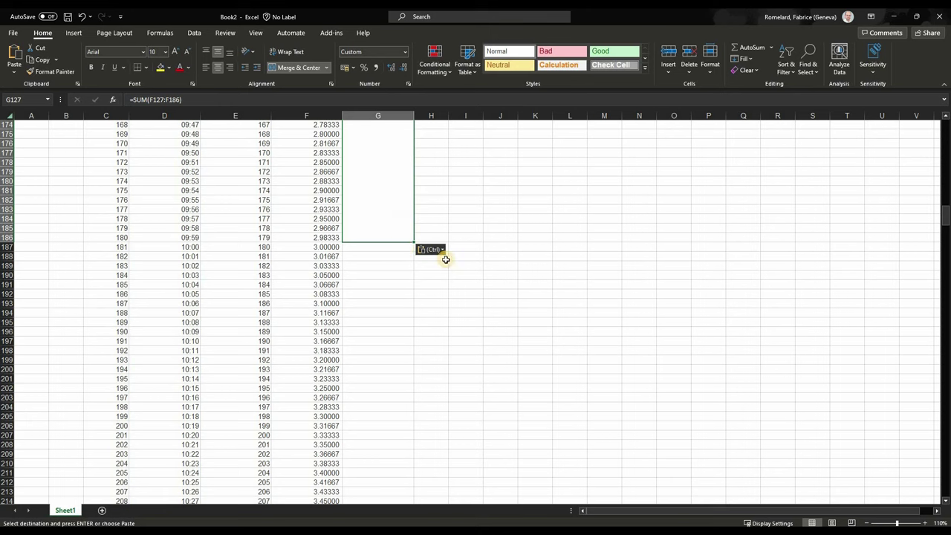
left_click(387, 246)
key("ctrl+v")
scroll(391, 318, "down", 7)
scroll(392, 318, "down", 11)
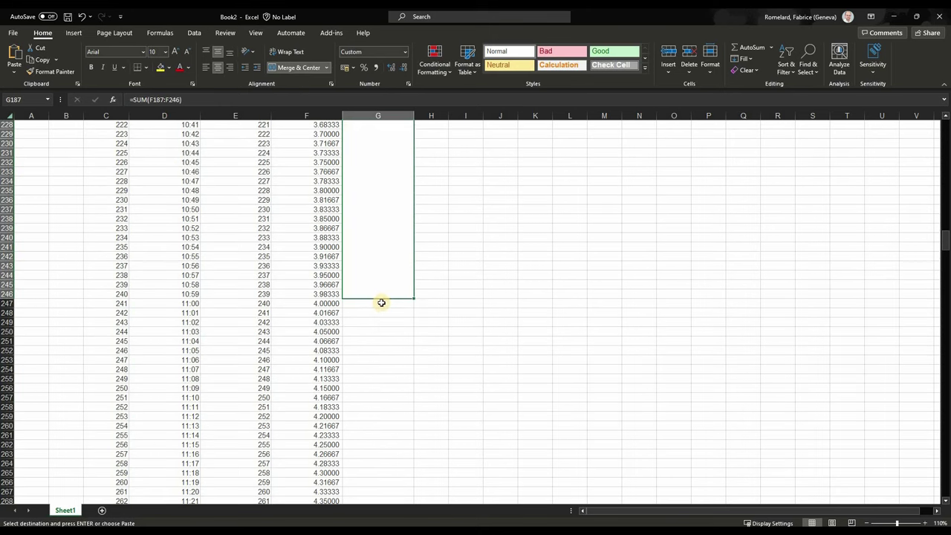
left_click(401, 303)
key("ctrl+v")
Paste the hourly sum into the blocks starting at G307, G367, G427 and G487.
scroll(419, 295, "down", 15)
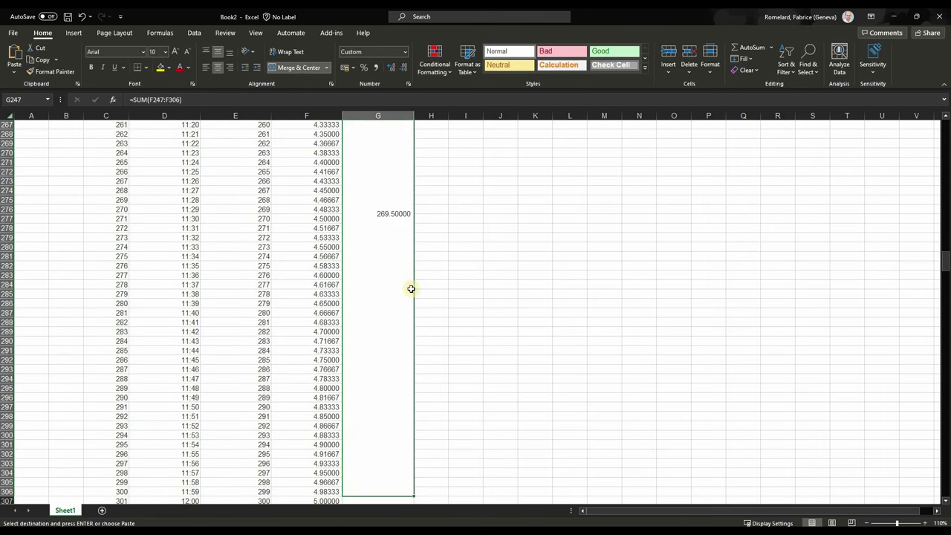
scroll(394, 238, "down", 9)
key("ctrl+Down")
key("Down")
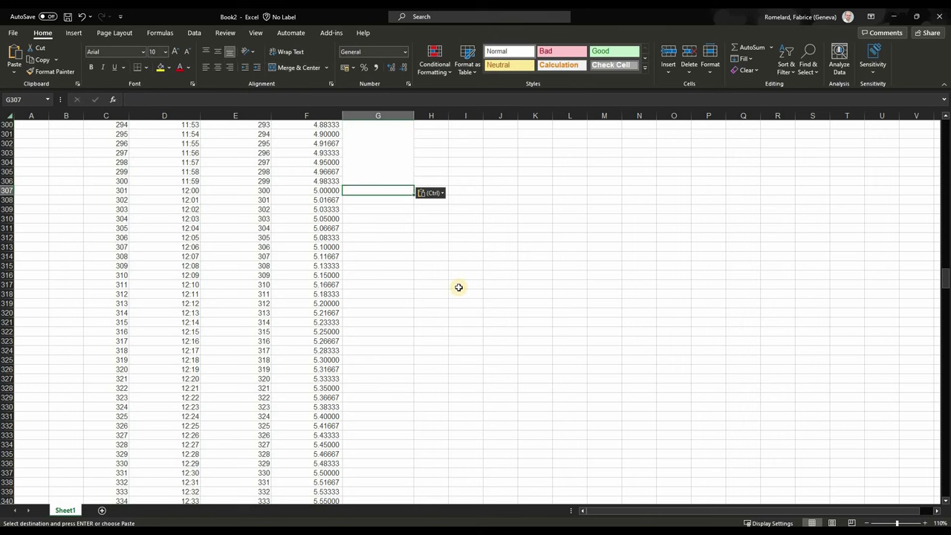
key("ctrl+v")
scroll(456, 284, "down", 8)
scroll(377, 227, "down", 8)
scroll(420, 227, "down", 3)
key("ctrl+Down")
key("Down")
key("ctrl+v")
scroll(471, 295, "down", 7)
scroll(377, 244, "down", 8)
scroll(377, 245, "down", 4)
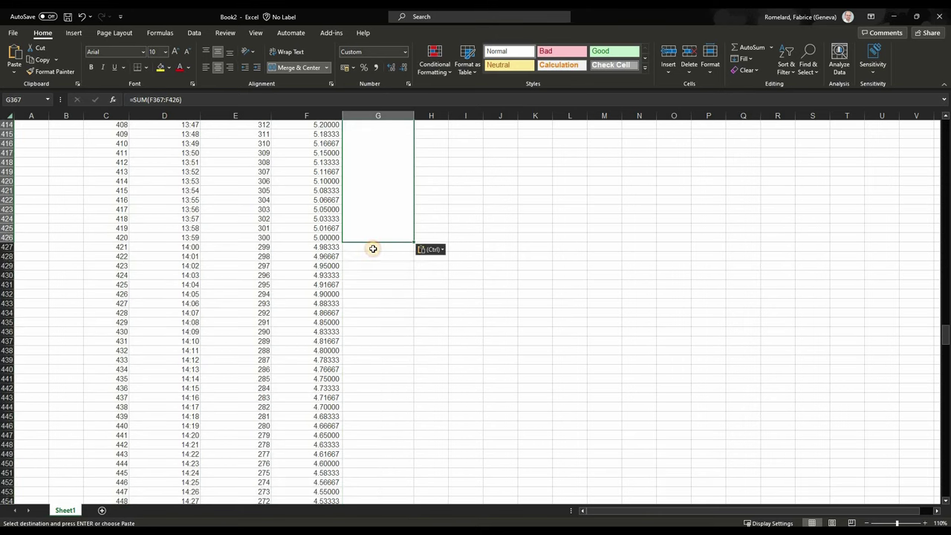
key("ctrl+Down")
key("Down")
key("ctrl+v")
scroll(367, 280, "down", 3)
scroll(401, 268, "down", 17)
key("ctrl+Down")
key("Down")
key("ctrl+v")
Paste the hourly sum into the 16:00, 17:00 and 18:00 blocks (G547, G607, G667).
scroll(401, 219, "down", 12)
scroll(377, 138, "down", 12)
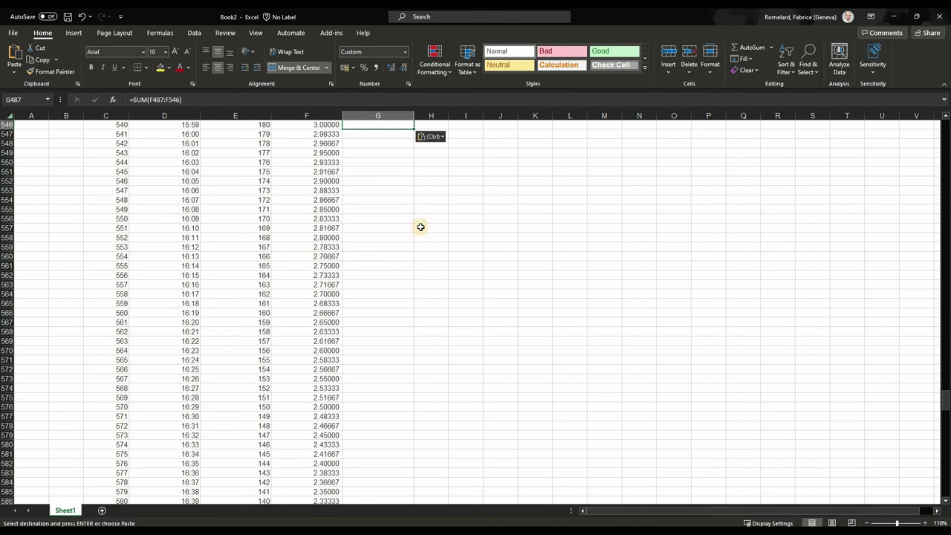
key("ctrl+Down")
key("Down")
key("ctrl+v")
scroll(421, 227, "down", 8)
scroll(401, 216, "down", 11)
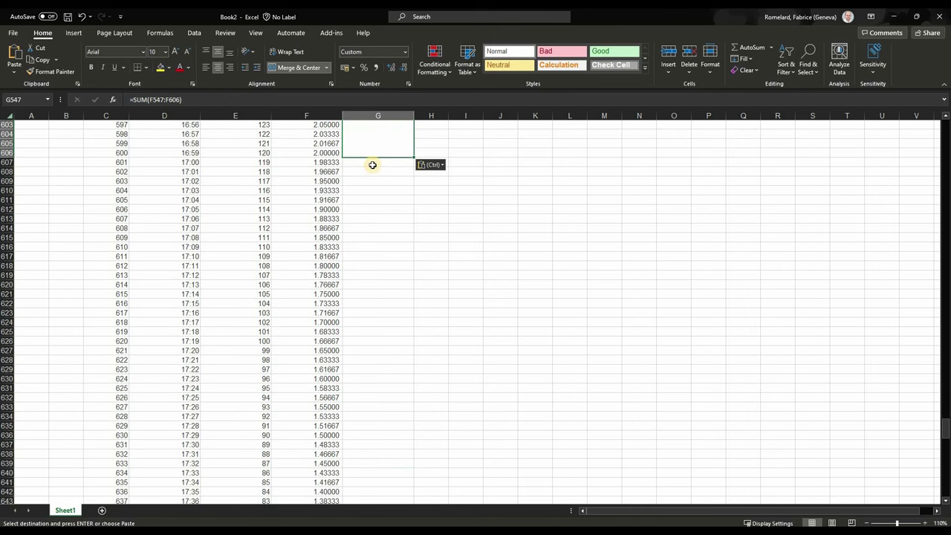
key("ctrl+Down")
key("Down")
key("ctrl+v")
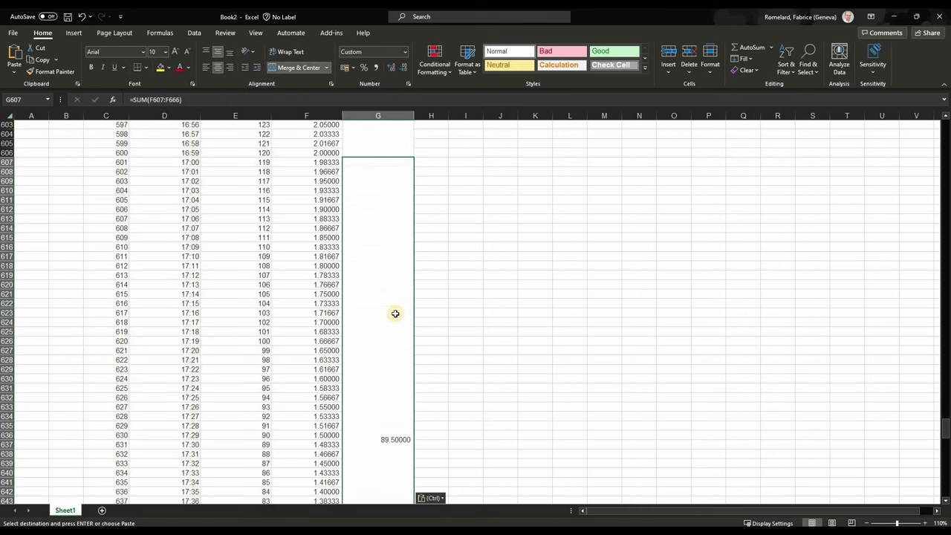
scroll(384, 223, "down", 19)
key("ctrl+Down")
key("Down")
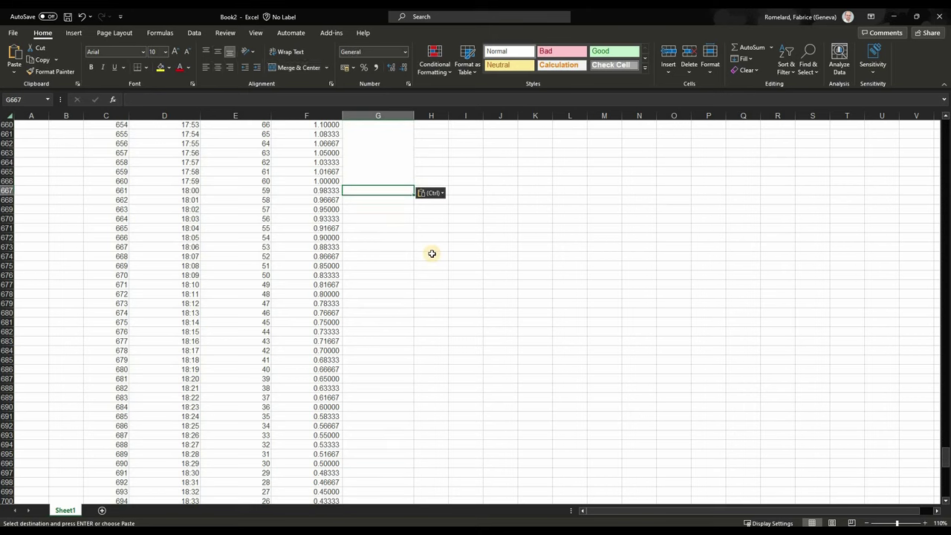
key("ctrl+v")
Go to F727 below the energy column and begin a =SUM( formula.
scroll(432, 253, "down", 17)
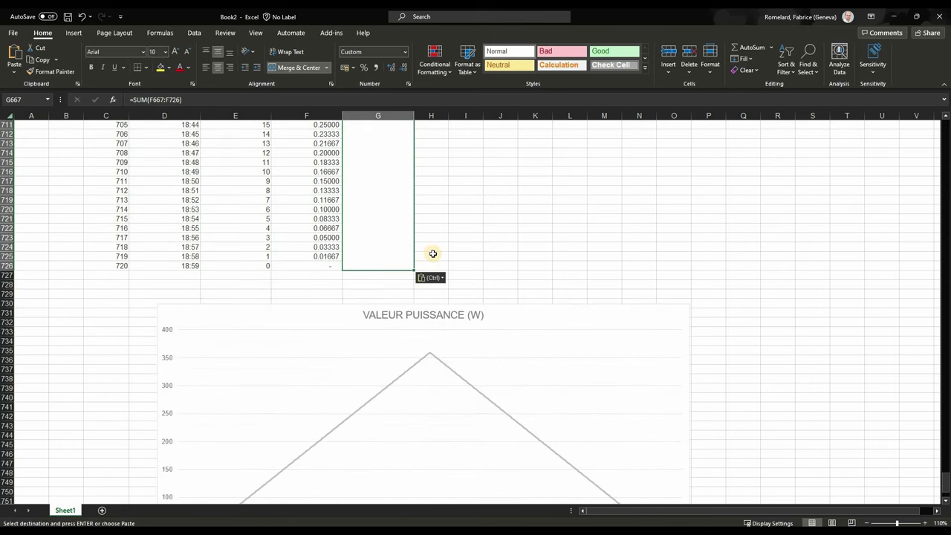
scroll(433, 254, "up", 6)
scroll(424, 297, "up", 4)
scroll(366, 299, "down", 5)
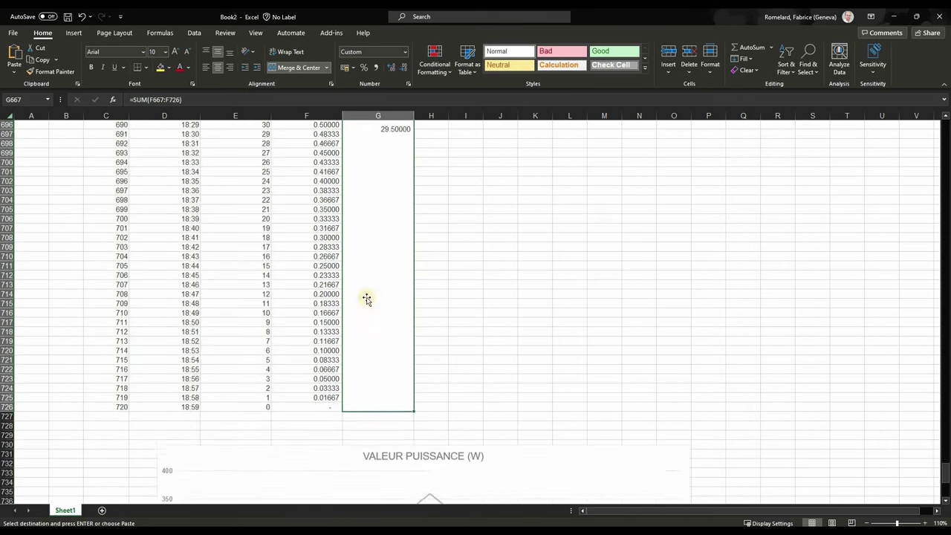
scroll(366, 299, "down", 4)
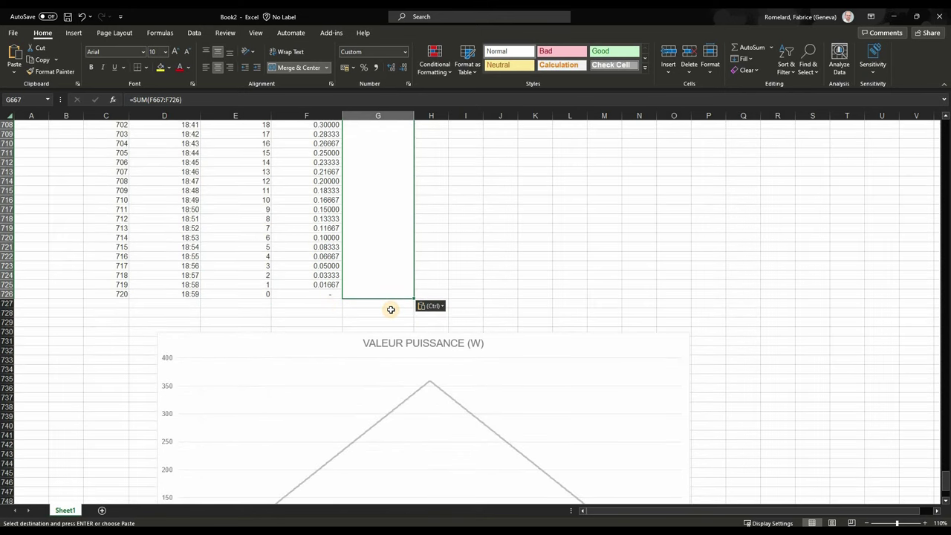
key("Left")
key("ctrl+Down")
key("Down")
type("=")
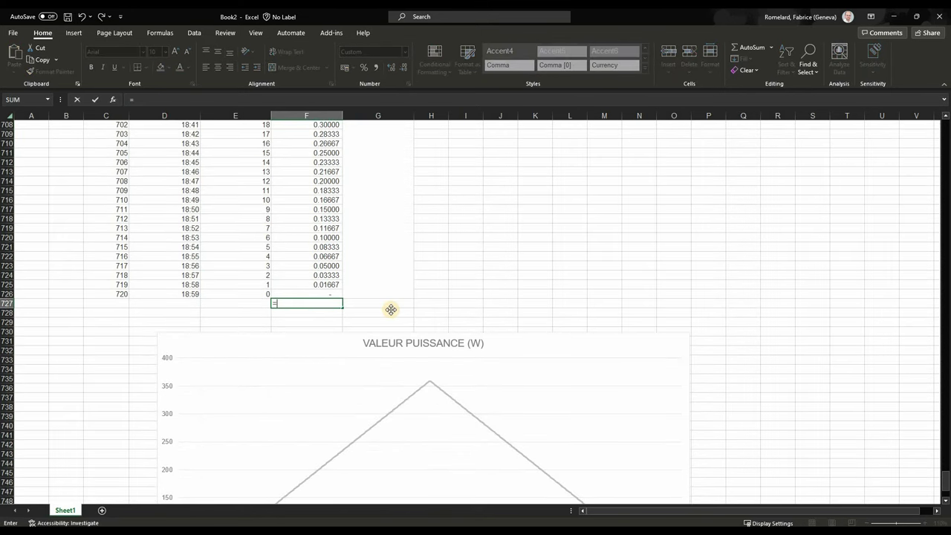
type("SUM(")
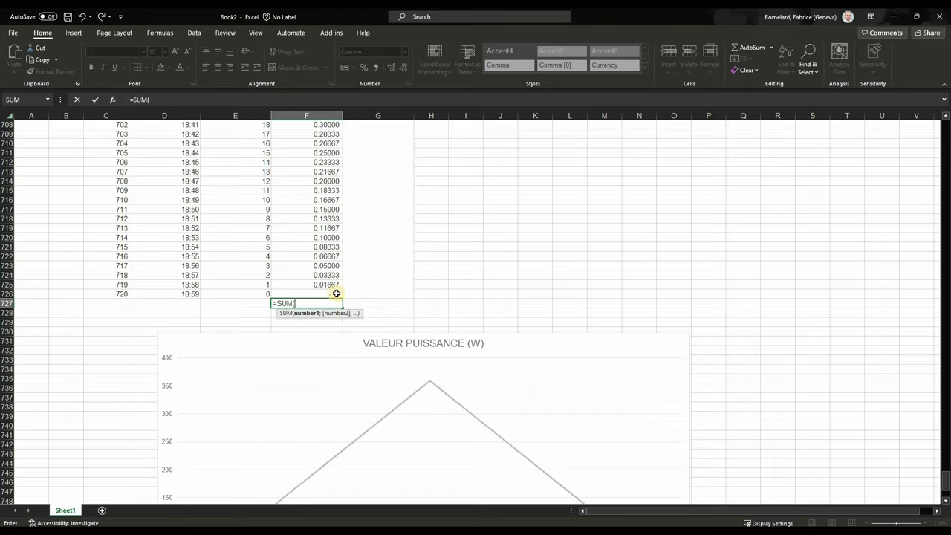
Total F7:F726 in F727, giving 2'154 Wh for the day.
left_click_drag(329, 285, 329, 133)
left_click_drag(329, 51, 329, 51)
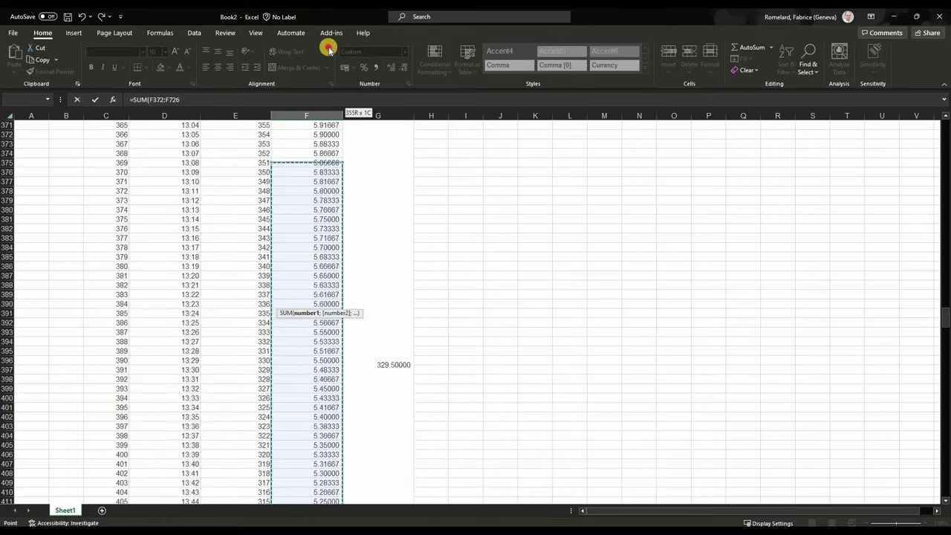
left_click_drag(329, 50, 309, 163)
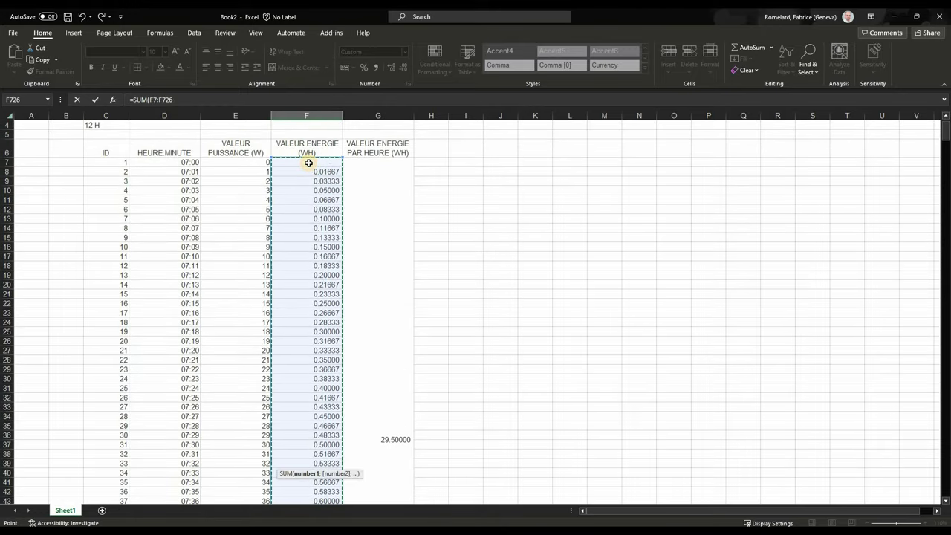
type(")")
key("Return")
Convert the total to kWh in F728 with =F727/1000, showing 2.15400.
scroll(354, 350, "down", 5)
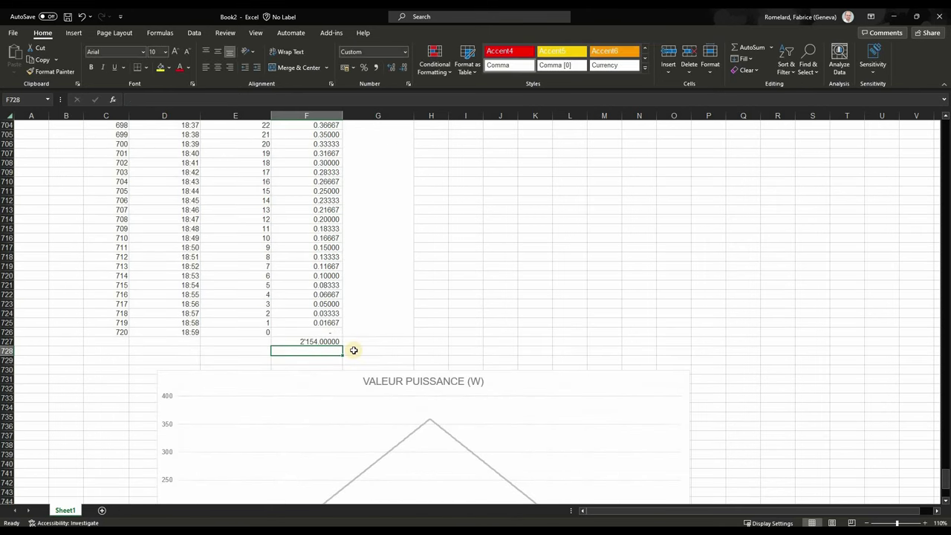
type("=")
key("Up")
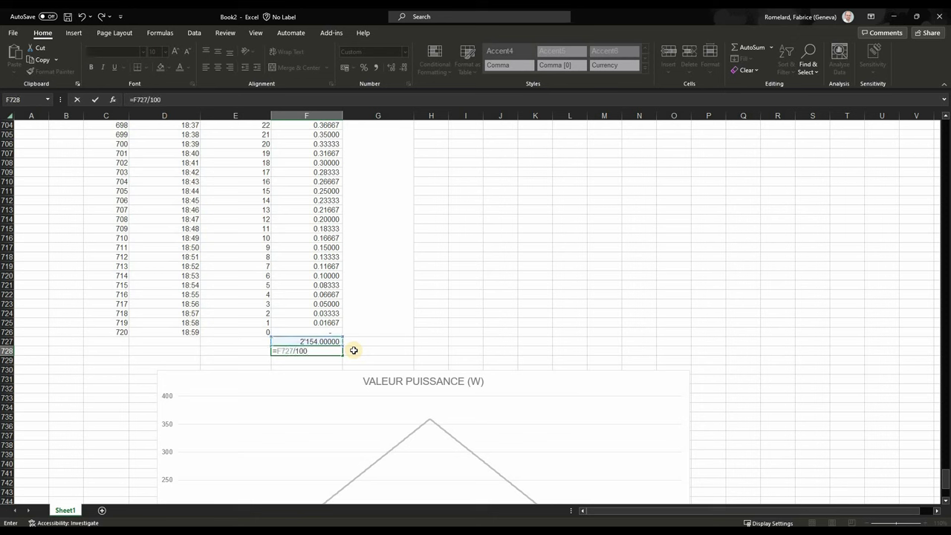
key("Return")
key("Up")
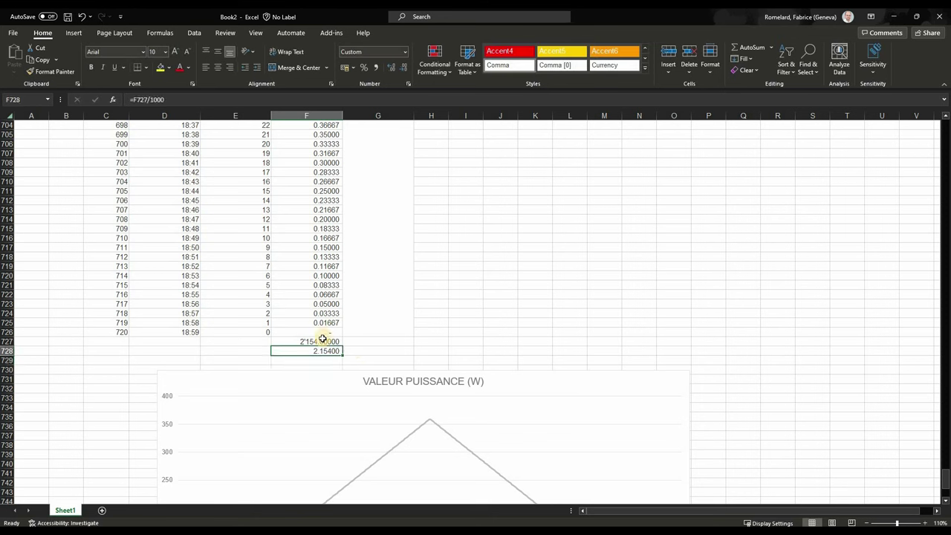
left_click(334, 341)
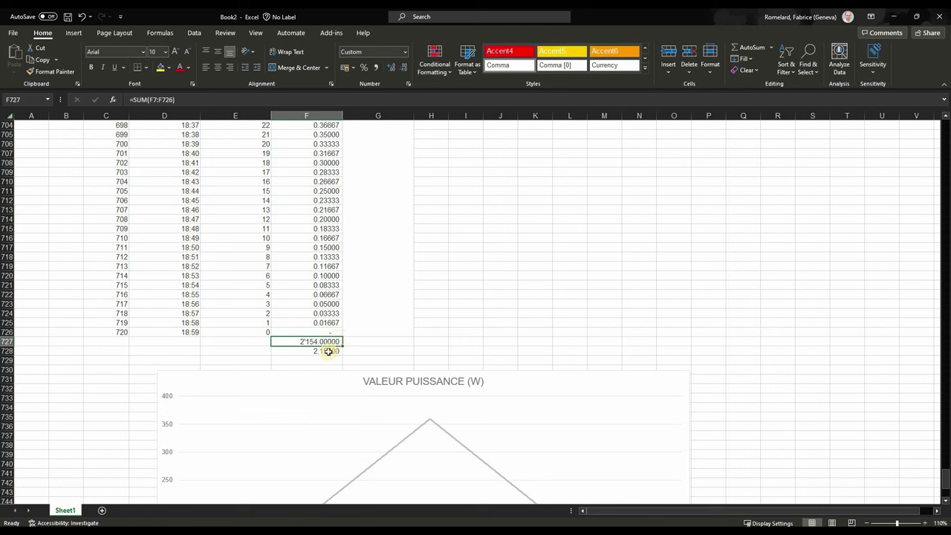
key("Down")
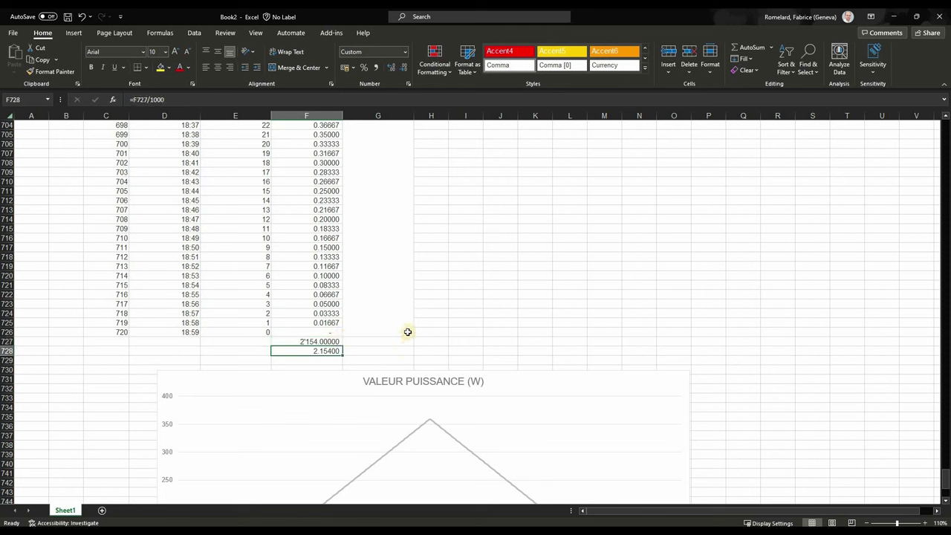
scroll(407, 332, "up", 4)
scroll(405, 331, "up", 1)
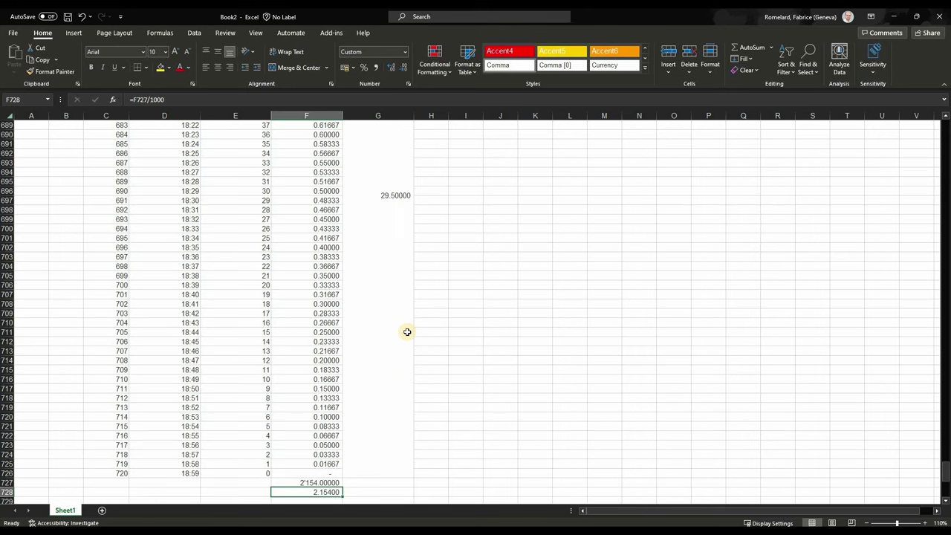
scroll(401, 308, "up", 6)
scroll(398, 264, "up", 2)
scroll(398, 264, "up", 7)
scroll(398, 264, "up", 8)
scroll(398, 264, "up", 9)
scroll(398, 264, "up", 9)
scroll(399, 263, "up", 12)
scroll(398, 263, "up", 11)
scroll(800, 389, "up", 12)
scroll(800, 389, "up", 10)
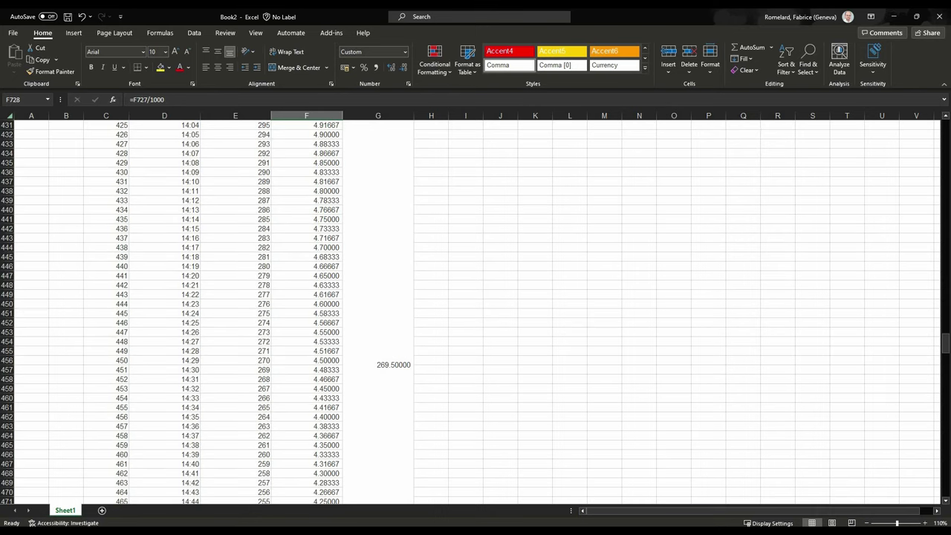
scroll(469, 268, "down", 10)
scroll(468, 267, "up", 5)
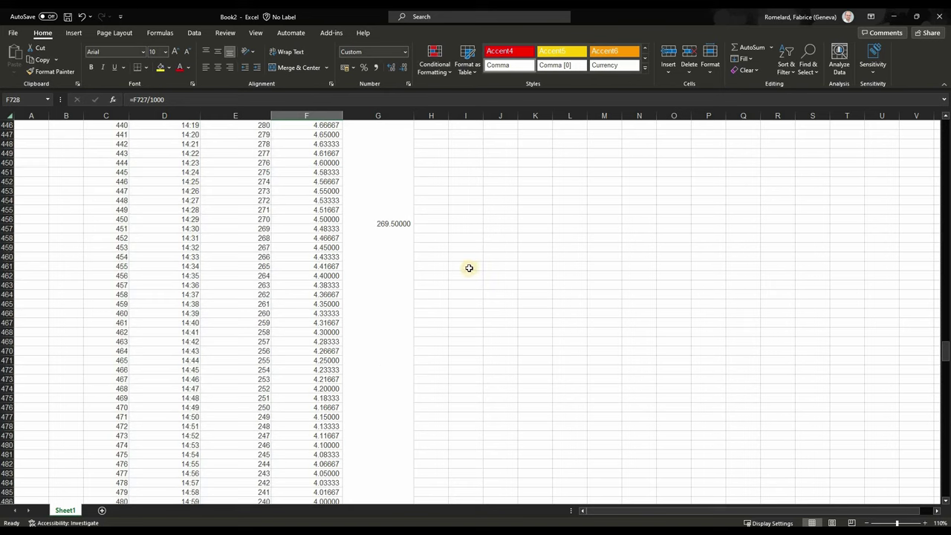
scroll(469, 268, "up", 6)
left_click(464, 265)
scroll(917, 286, "up", 11)
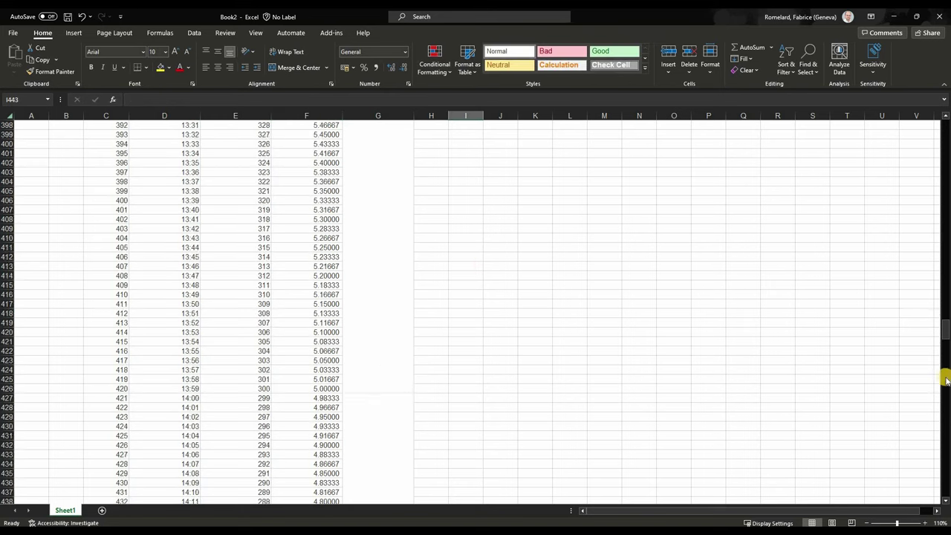
left_click(945, 142)
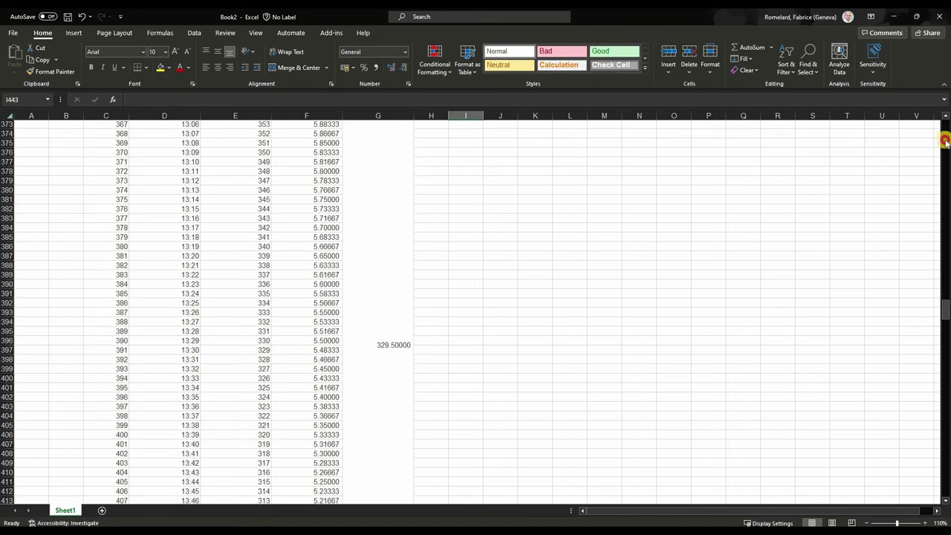
left_click_drag(945, 152, 944, 159)
scroll(802, 176, "up", 7)
key("ctrl+z")
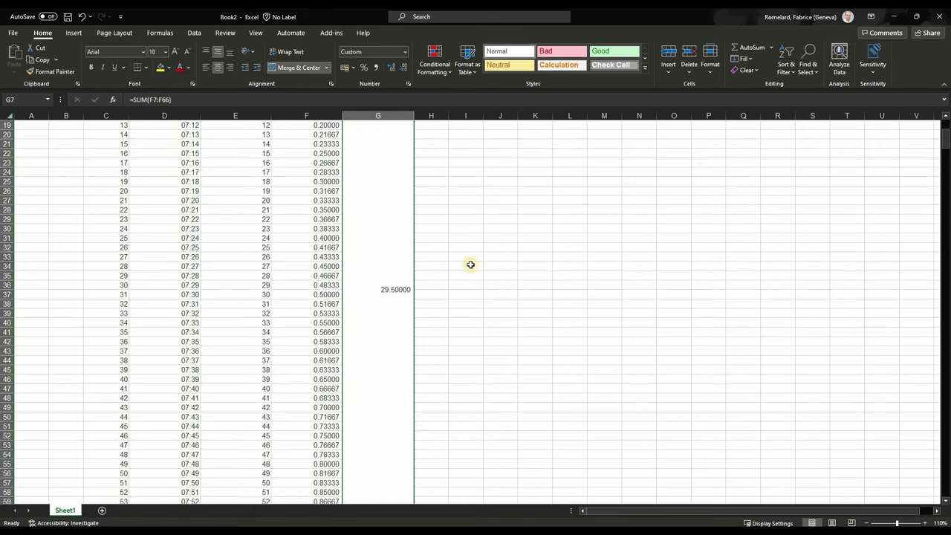
scroll(469, 265, "down", 3)
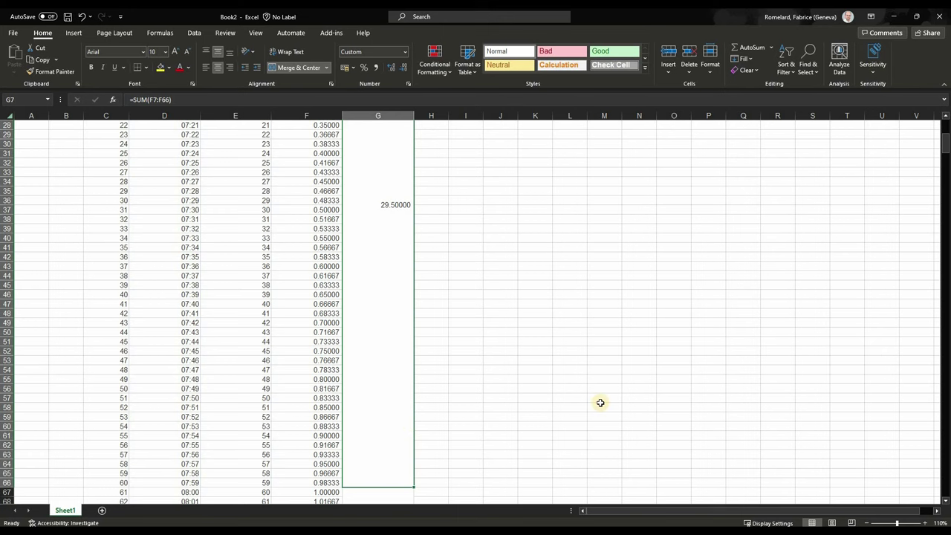
scroll(600, 402, "up", 7)
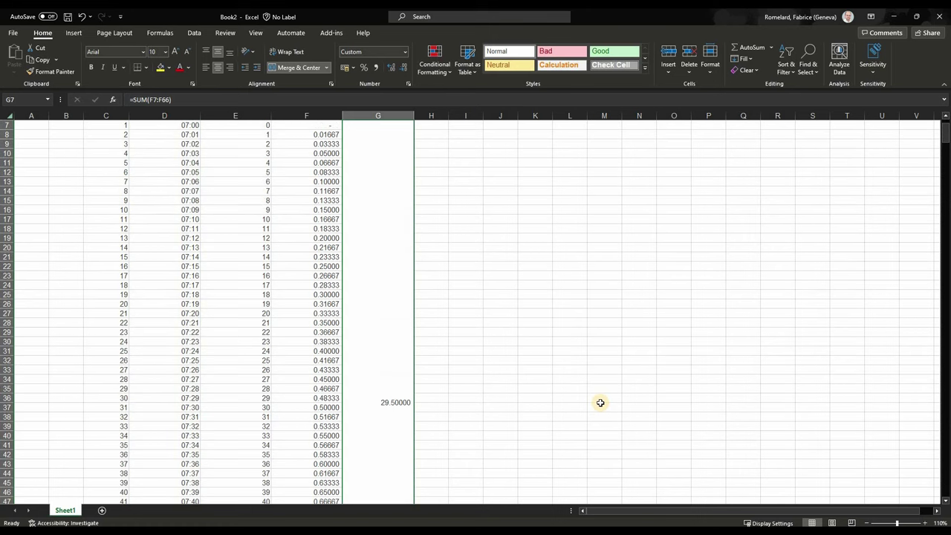
scroll(560, 403, "down", 4)
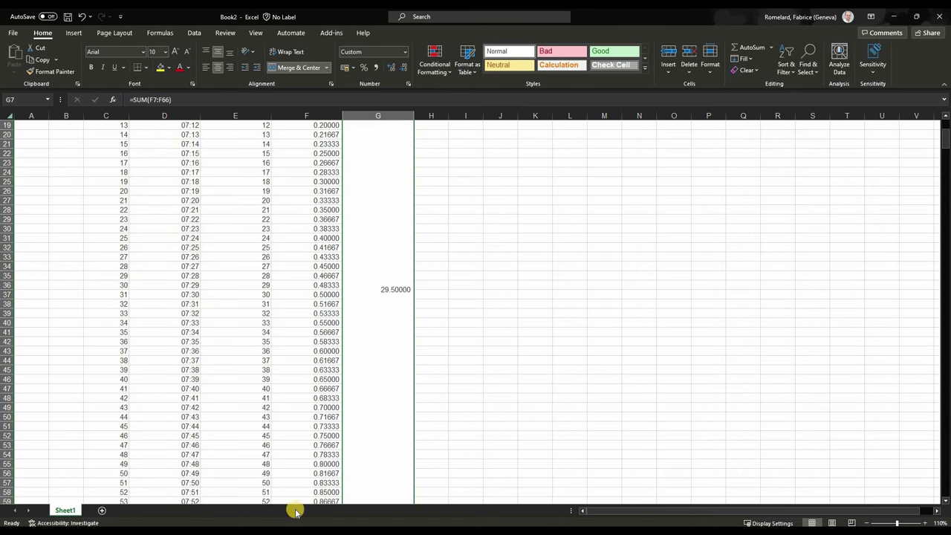
mouse_move(366, 529)
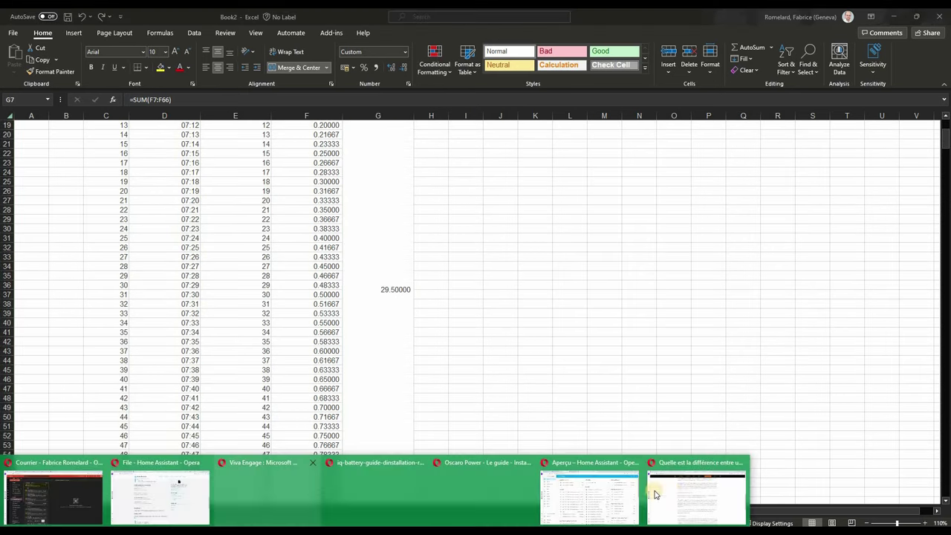
mouse_move(694, 490)
left_click(74, 17)
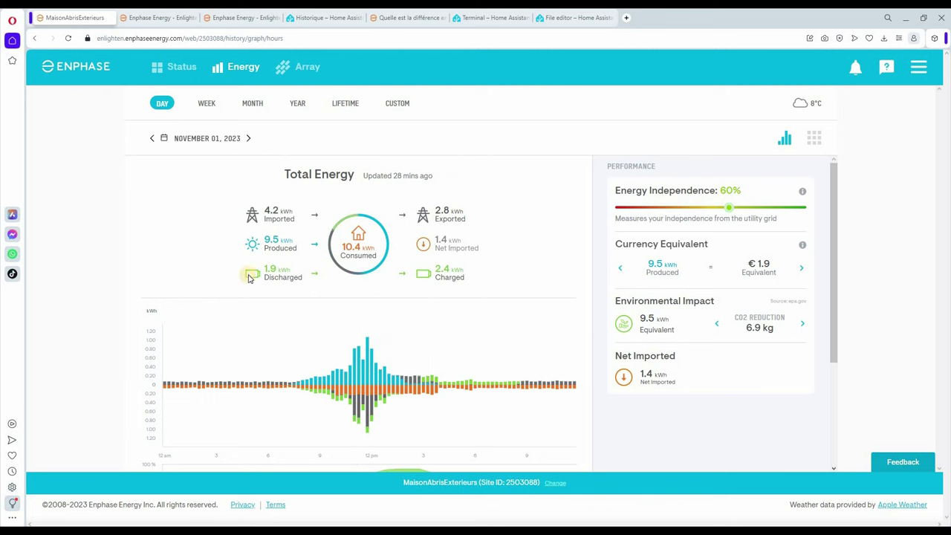
mouse_move(361, 388)
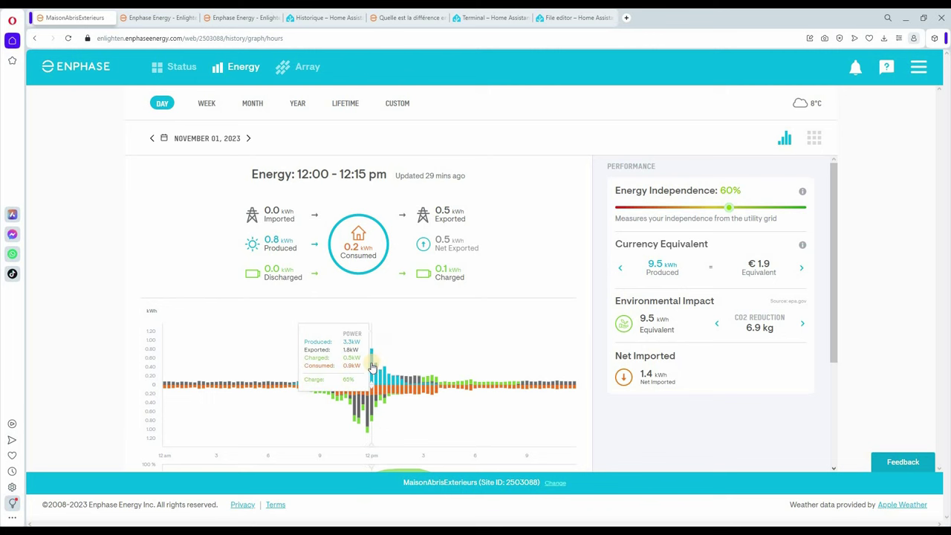
left_click(372, 368)
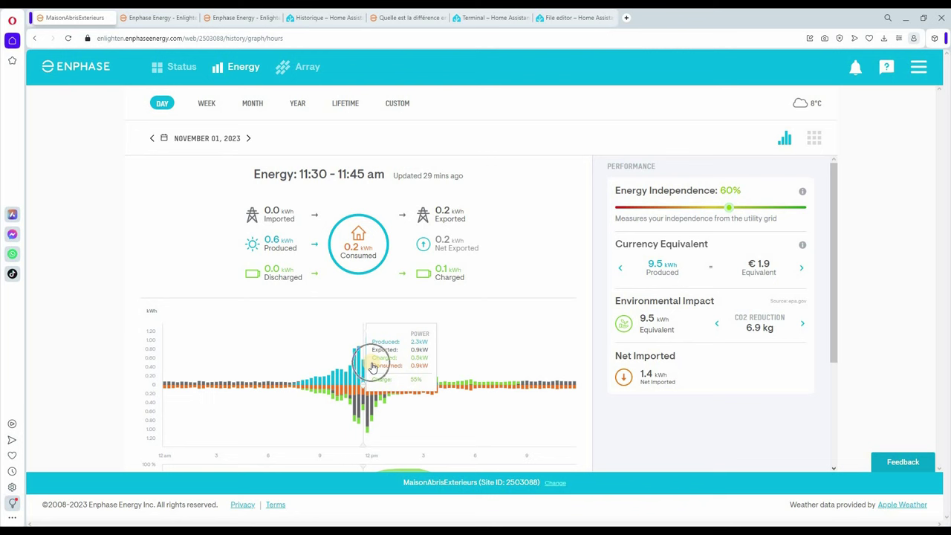
left_click(372, 368)
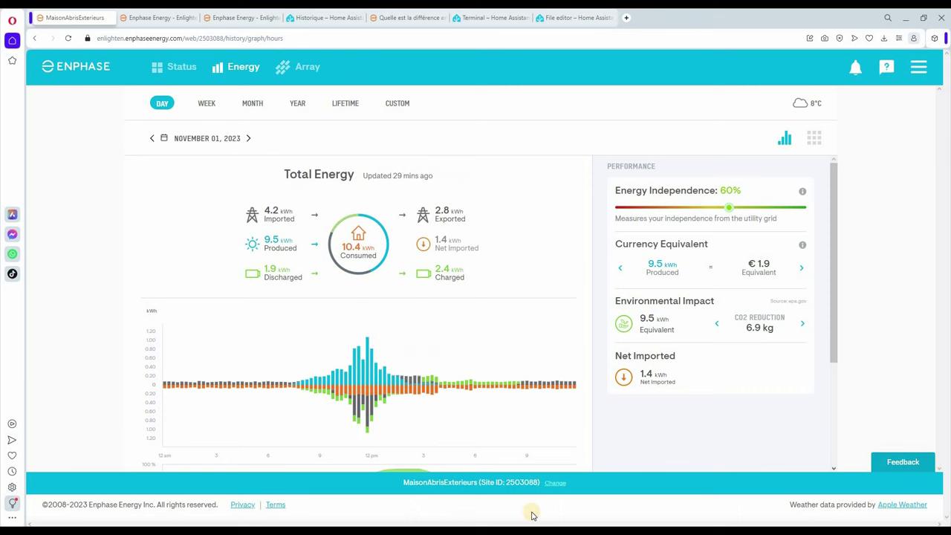
mouse_move(532, 519)
left_click(488, 483)
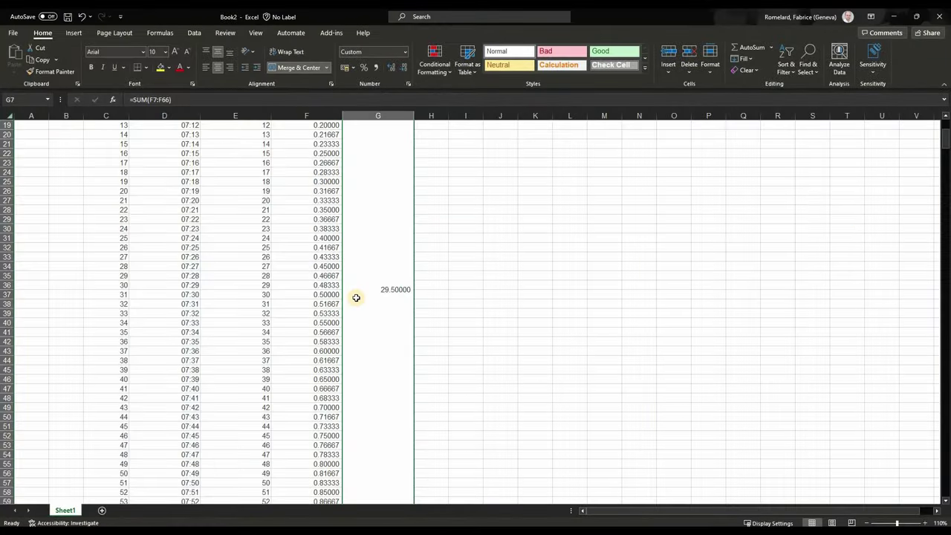
Stretch the VALEUR PUISSANCE chart's data range from column E across F and G.
scroll(356, 297, "down", 7)
scroll(356, 297, "down", 12)
scroll(356, 297, "down", 9)
scroll(356, 297, "down", 11)
scroll(355, 297, "down", 11)
scroll(356, 297, "down", 10)
scroll(356, 297, "down", 9)
scroll(356, 297, "down", 12)
left_click(941, 286)
left_click(943, 367)
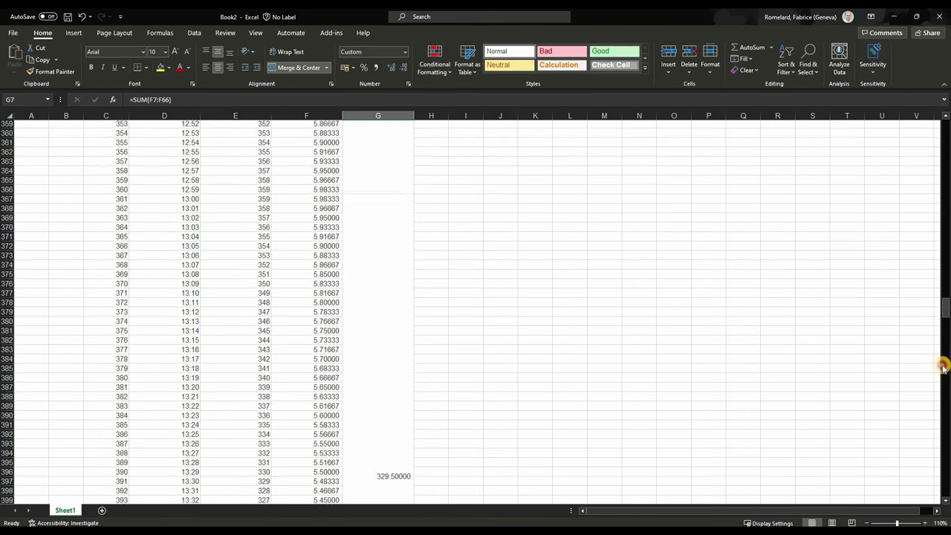
left_click_drag(943, 367, 933, 496)
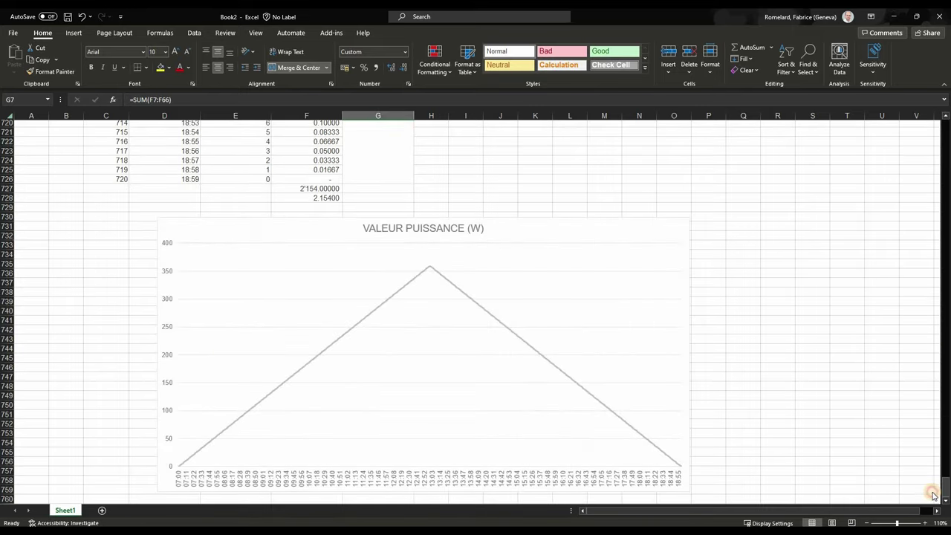
left_click(391, 273)
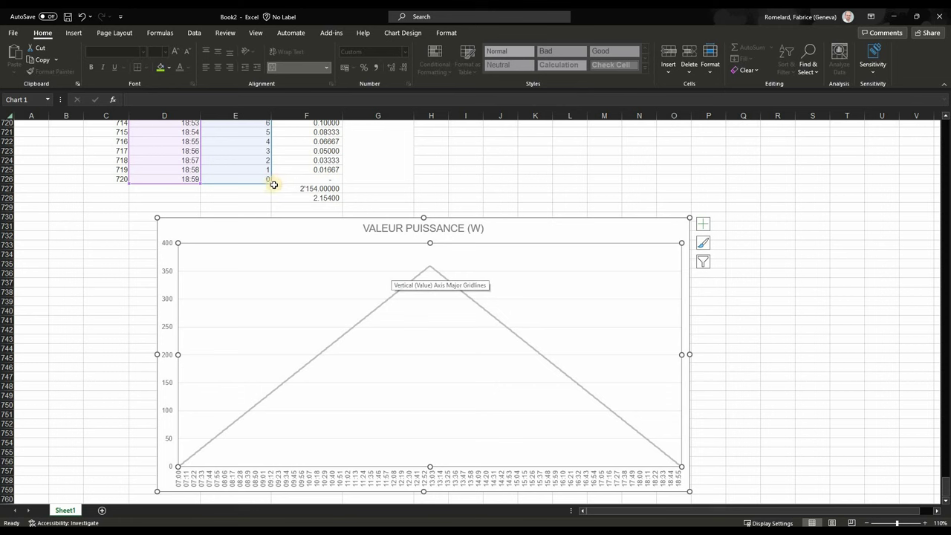
left_click_drag(273, 184, 338, 187)
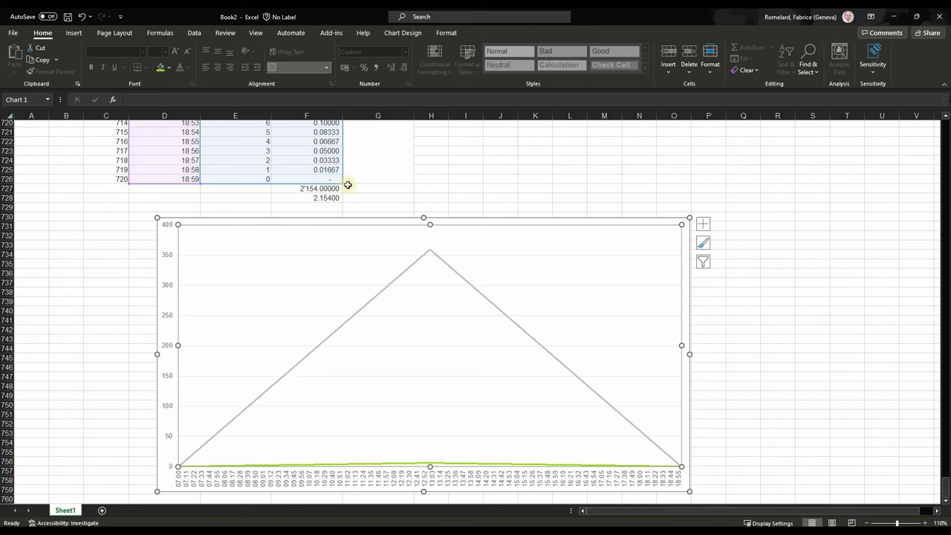
left_click_drag(342, 181, 405, 182)
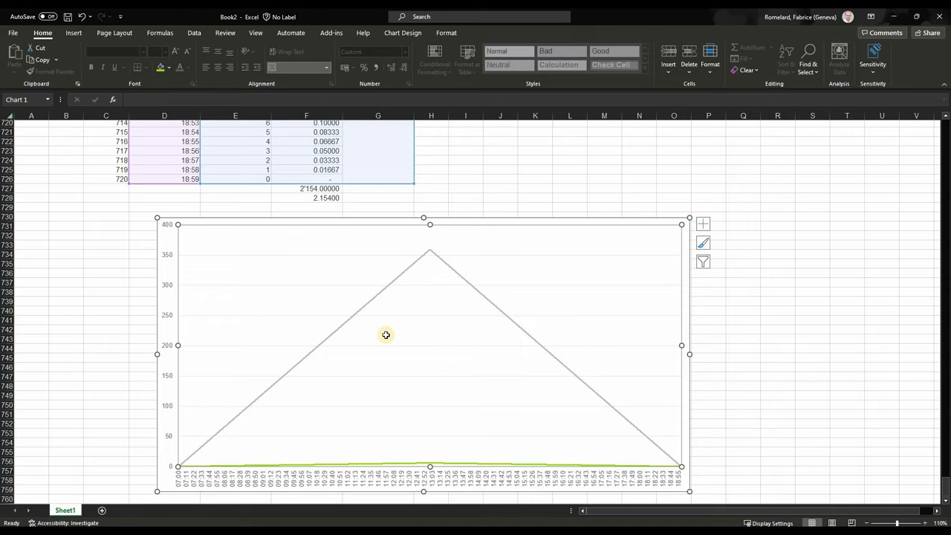
scroll(385, 334, "up", 5)
scroll(385, 335, "up", 1)
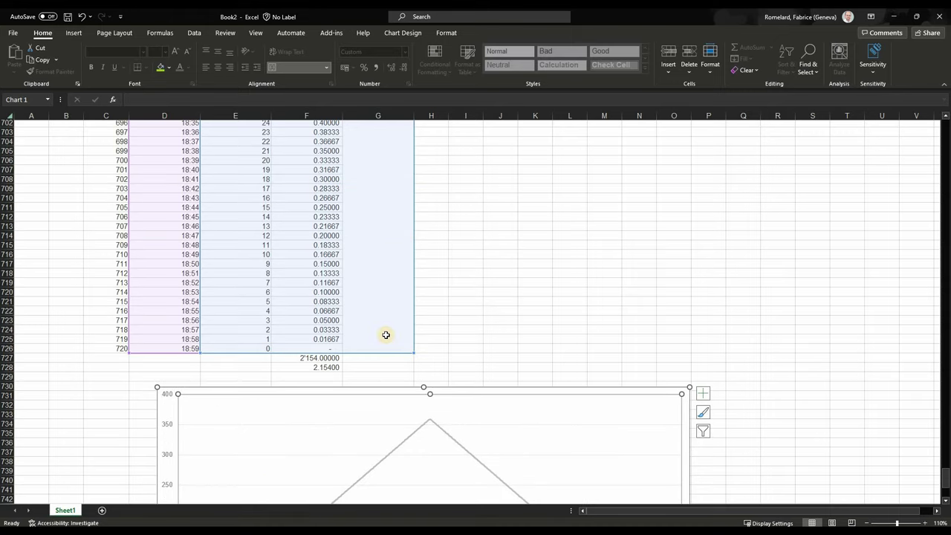
scroll(386, 335, "down", 6)
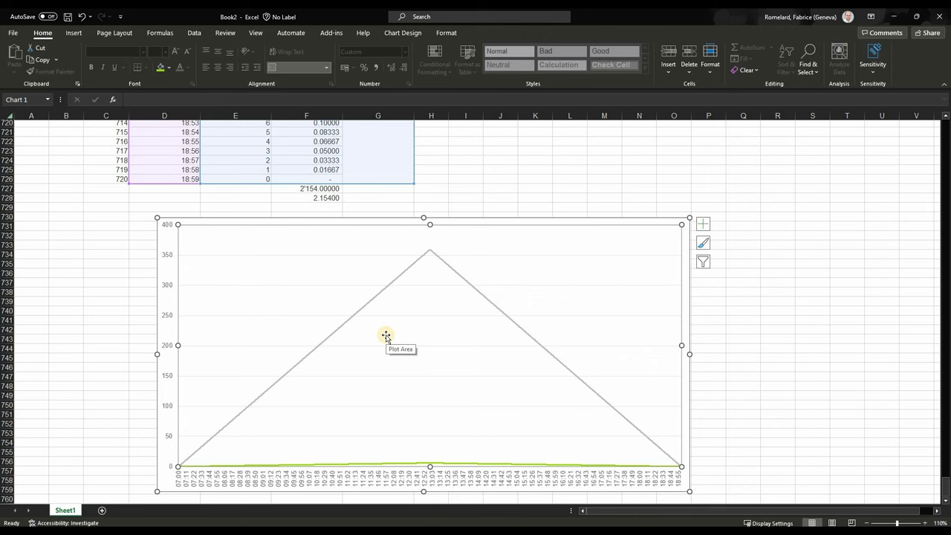
scroll(349, 227, "up", 7)
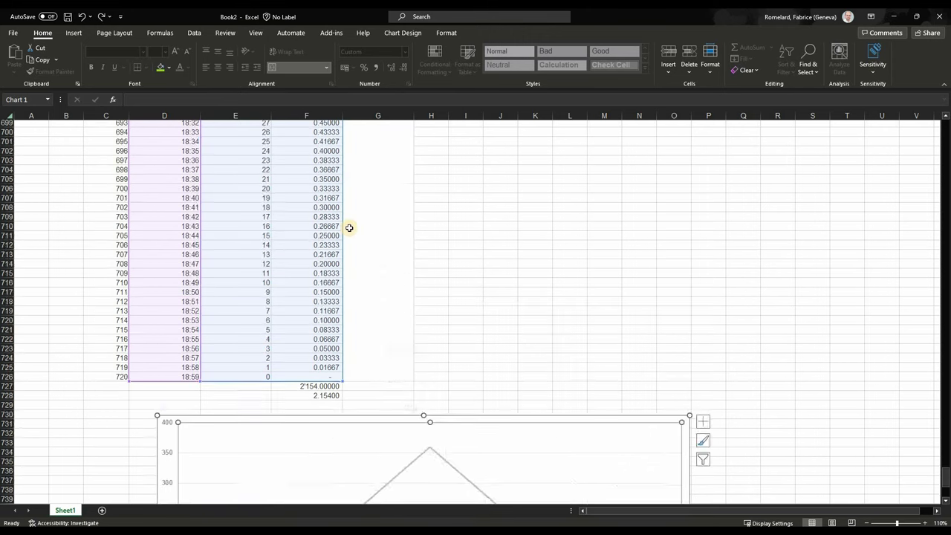
scroll(349, 227, "up", 10)
scroll(350, 227, "up", 10)
scroll(349, 228, "up", 10)
scroll(349, 227, "up", 10)
scroll(349, 227, "up", 12)
scroll(349, 227, "up", 12)
scroll(349, 227, "up", 12)
scroll(349, 227, "up", 12)
scroll(349, 228, "up", 11)
scroll(349, 227, "up", 11)
scroll(349, 227, "up", 11)
scroll(349, 227, "up", 11)
scroll(349, 227, "up", 11)
scroll(349, 227, "up", 10)
scroll(349, 228, "up", 11)
scroll(349, 228, "up", 10)
scroll(349, 227, "up", 11)
scroll(349, 227, "up", 10)
scroll(349, 227, "up", 11)
scroll(349, 227, "up", 10)
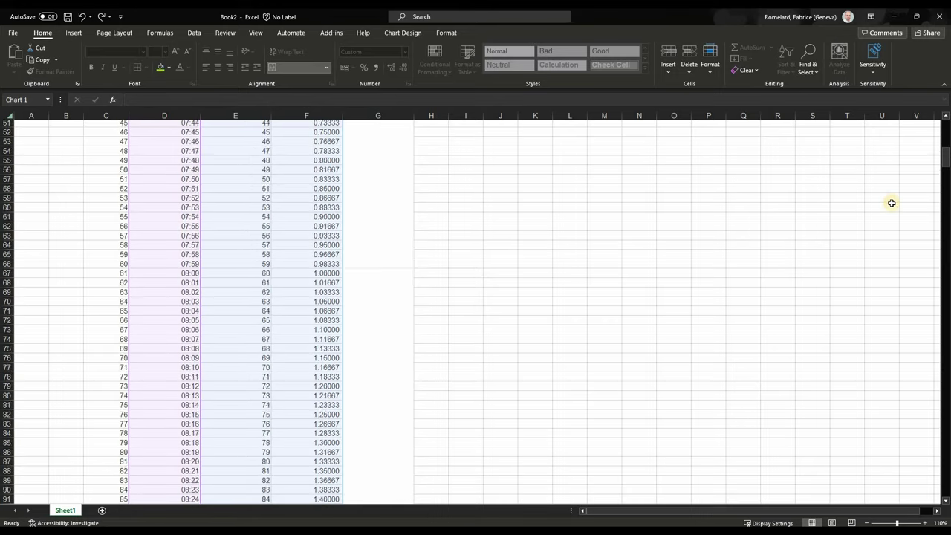
scroll(942, 126, "up", 1)
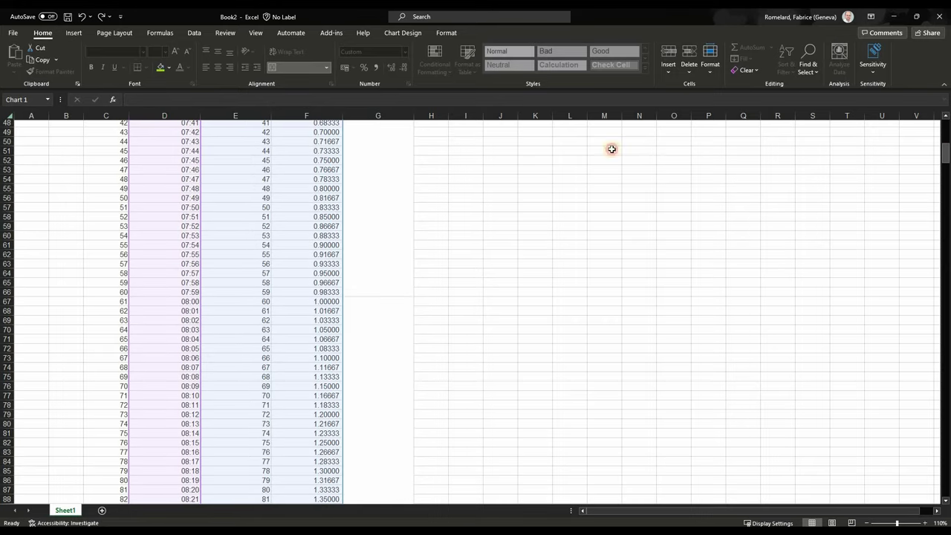
key("Escape")
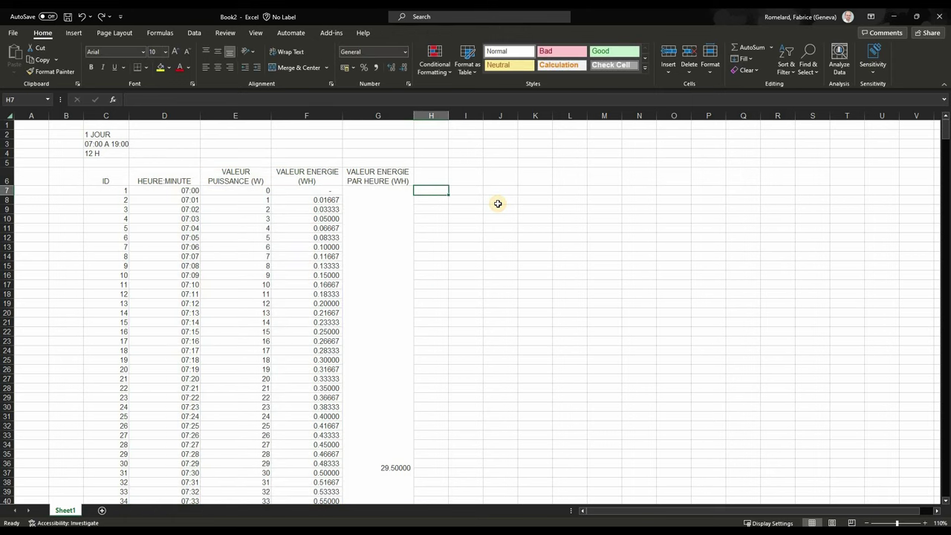
Start the cumulative column with H7 = F7 and an H8 formula adding F8.
type("=")
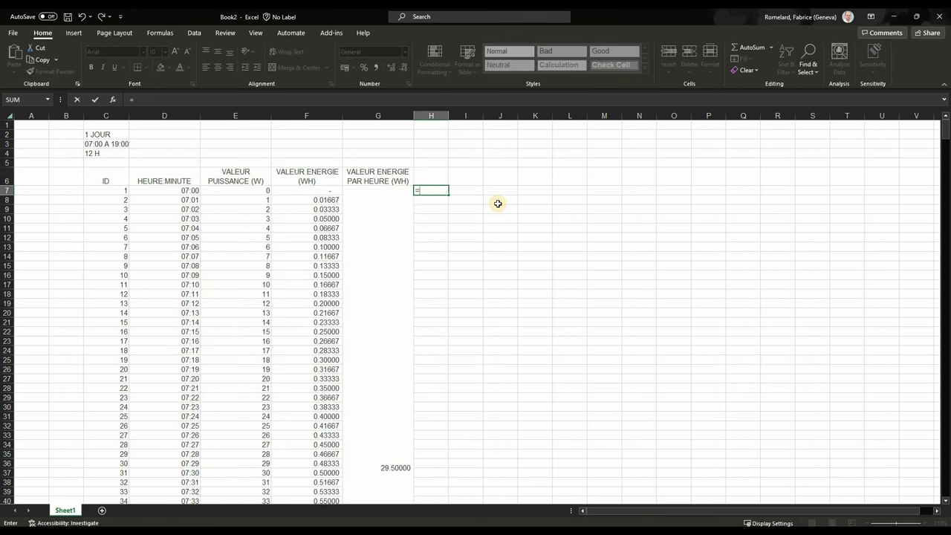
key("Left")
key("Left")
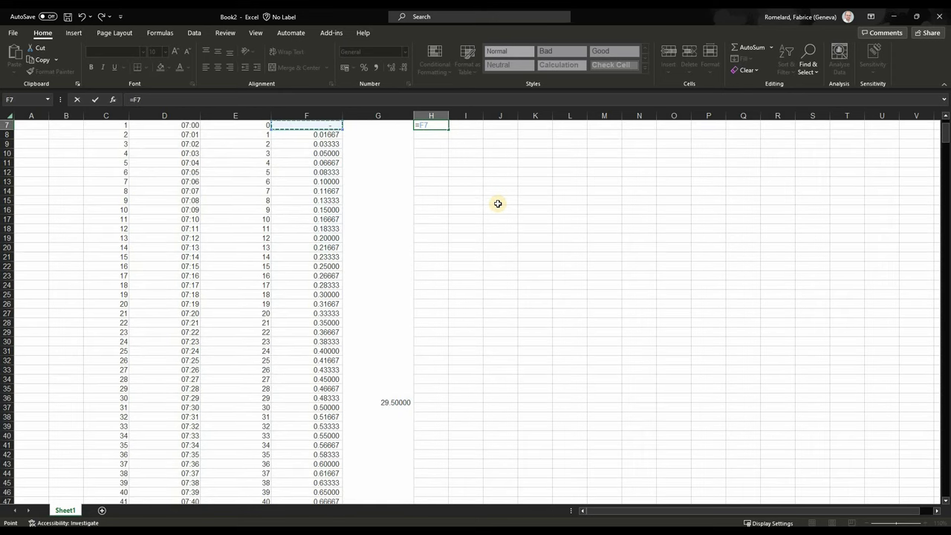
key("Return")
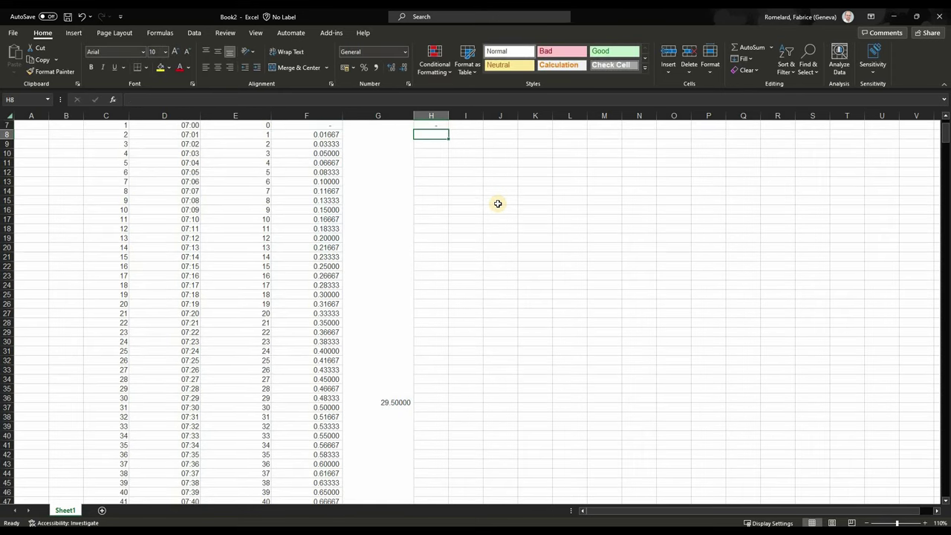
type("=")
key("Up")
key("Left")
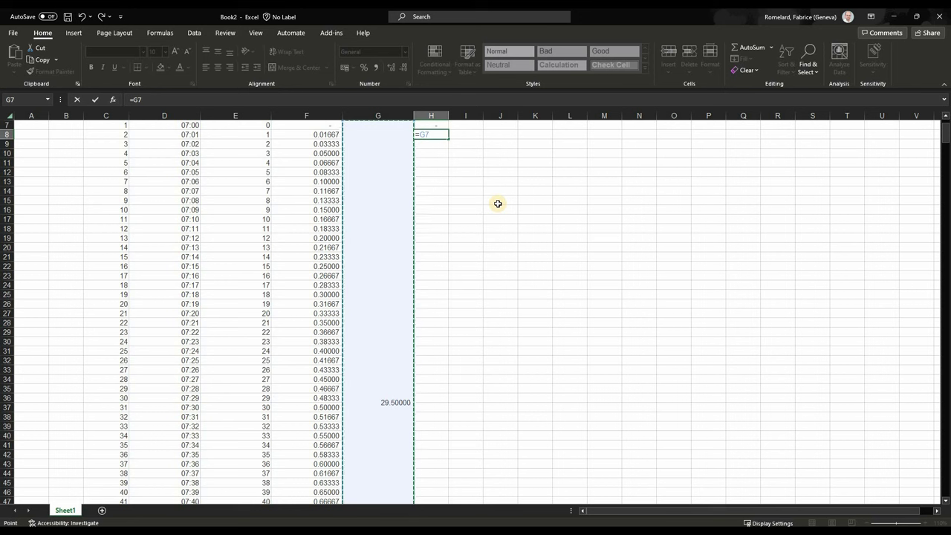
type("+")
key("Left")
key("Left")
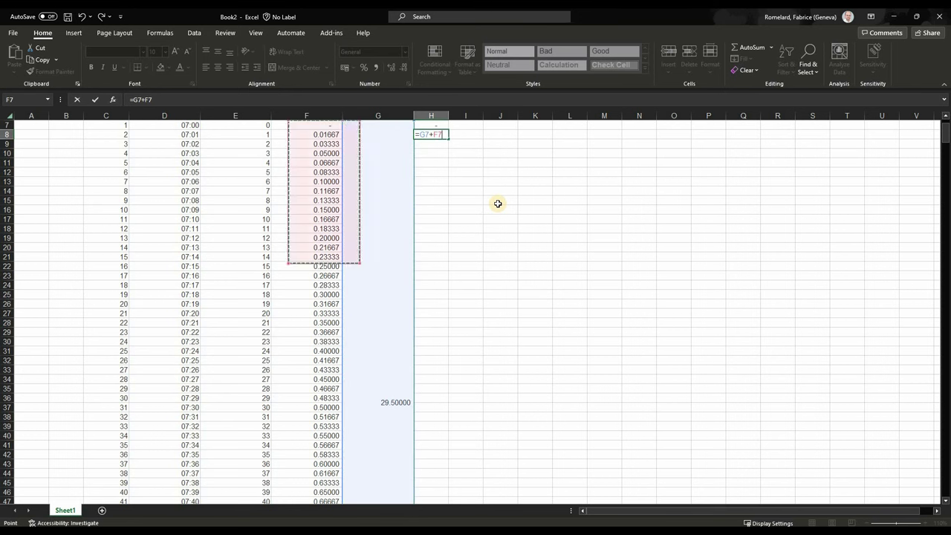
key("Down")
key("Return")
Copy the H8 formula into H9 and H10.
key("Up")
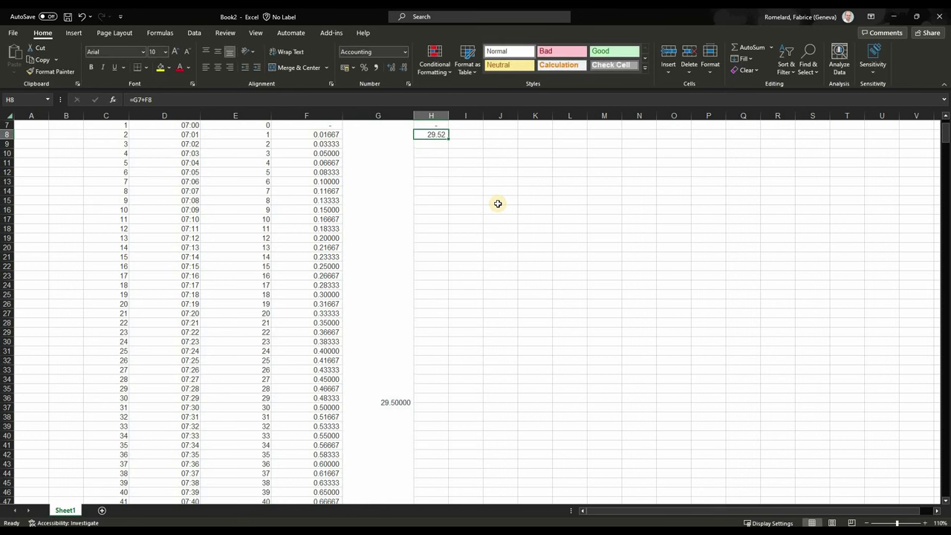
key("ctrl+c")
key("Down")
key("ctrl+v")
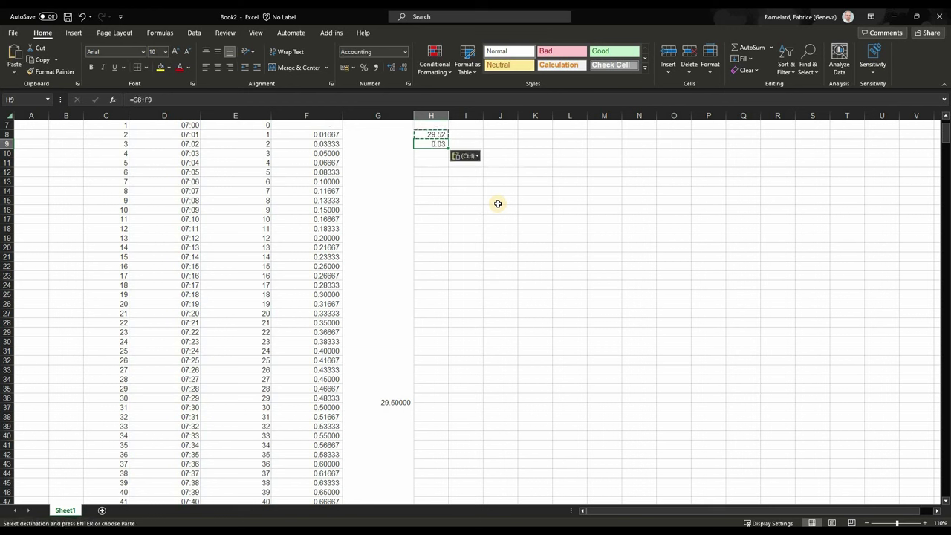
key("Down")
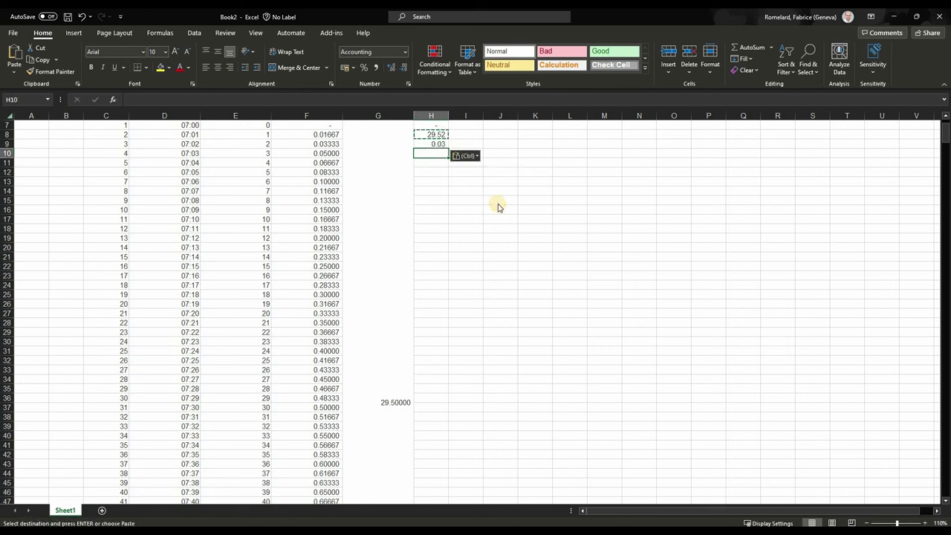
key("ctrl")
key("Escape")
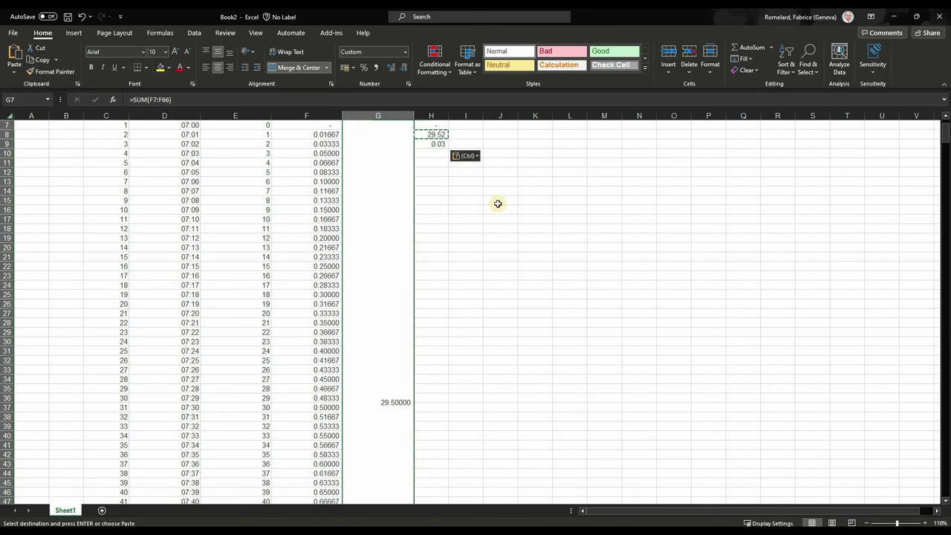
key("ctrl+v")
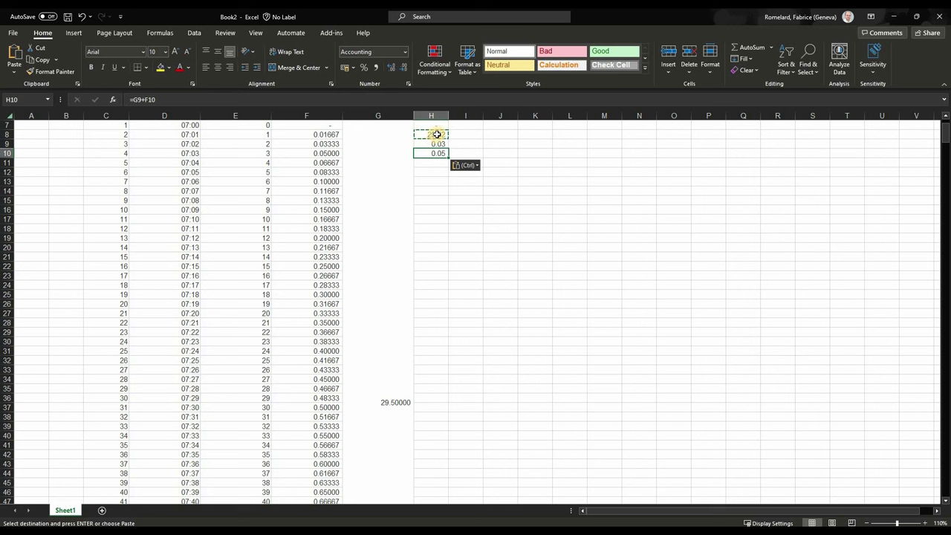
Review the copied formulas and correct H8 to the running total =H7+F8.
left_click_drag(437, 134, 441, 153)
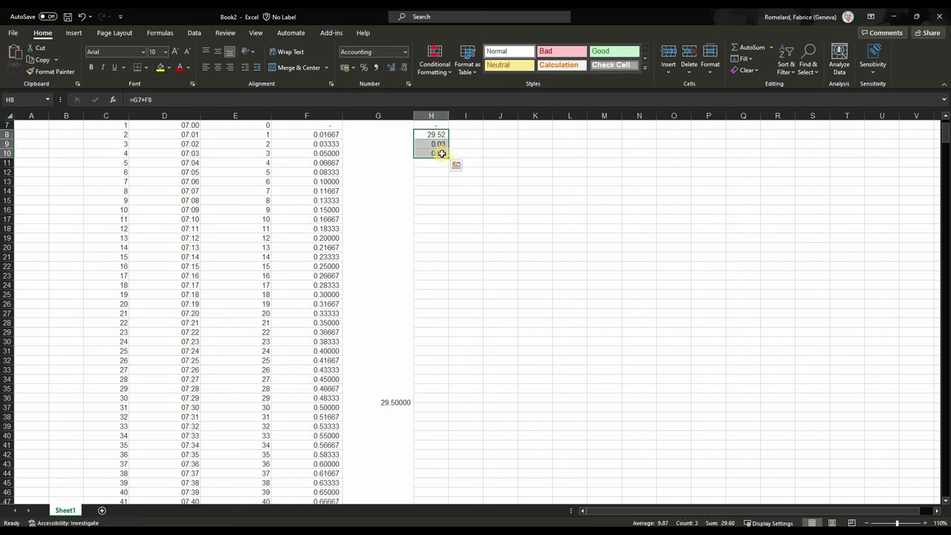
left_click(442, 153)
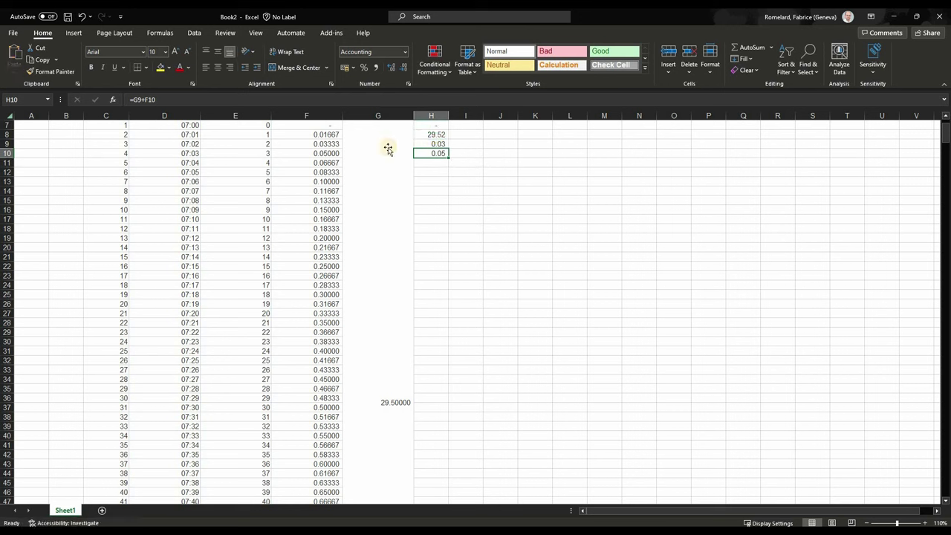
key("F2")
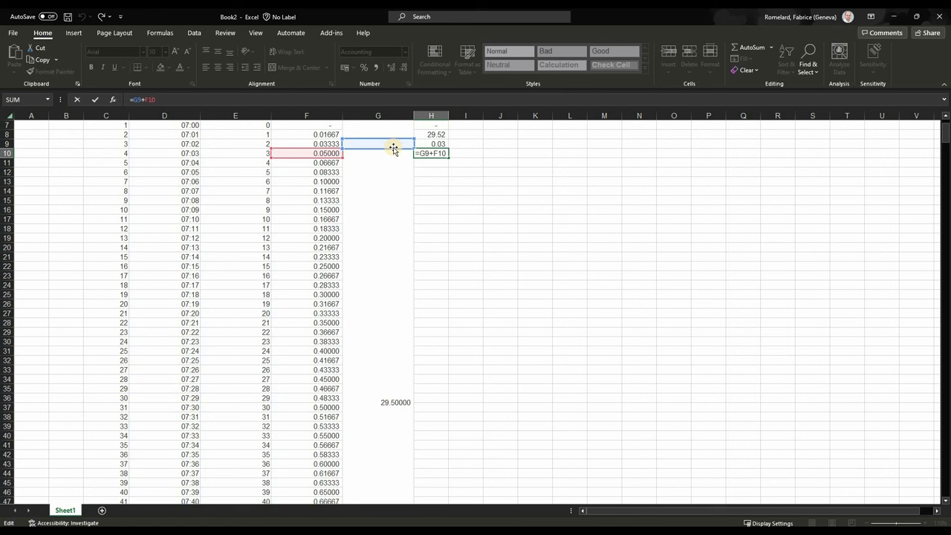
key("Escape")
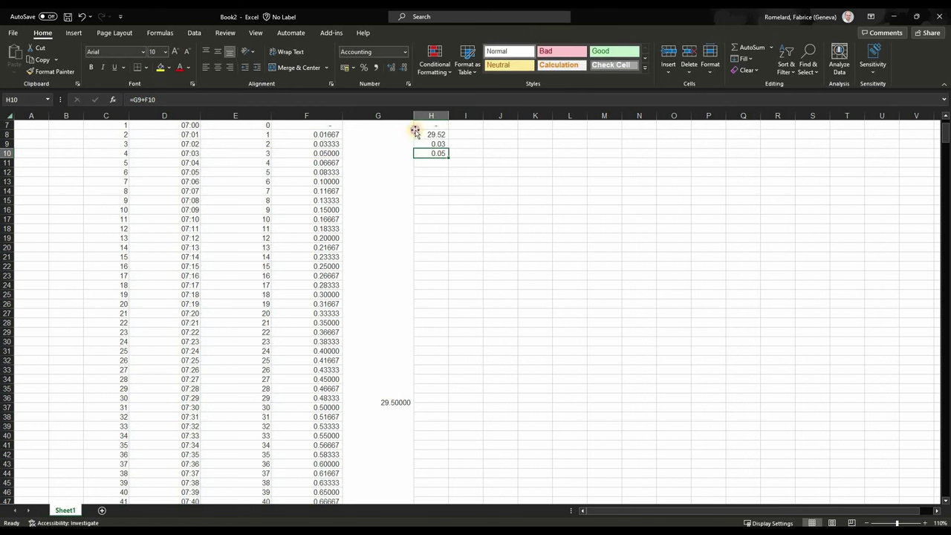
key("Up")
key("Up")
key("F2")
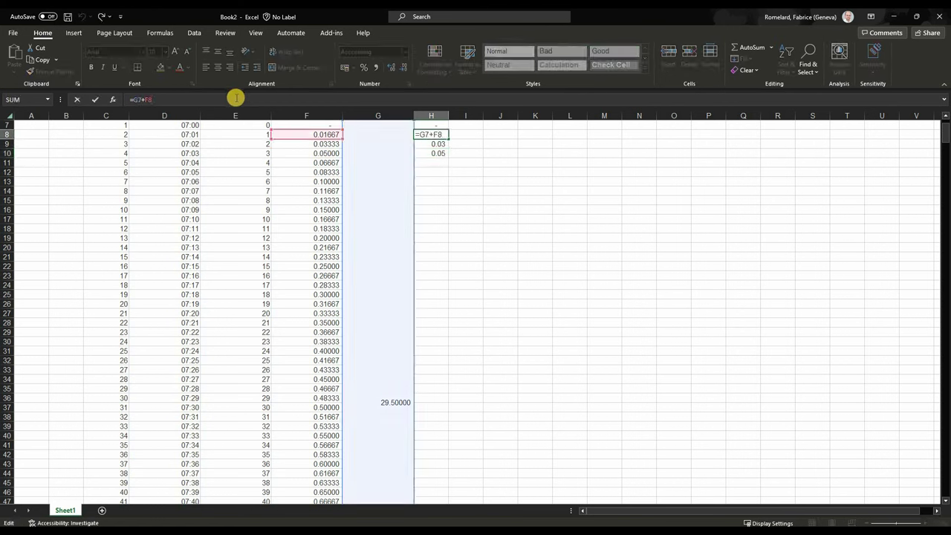
scroll(455, 212, "up", 3)
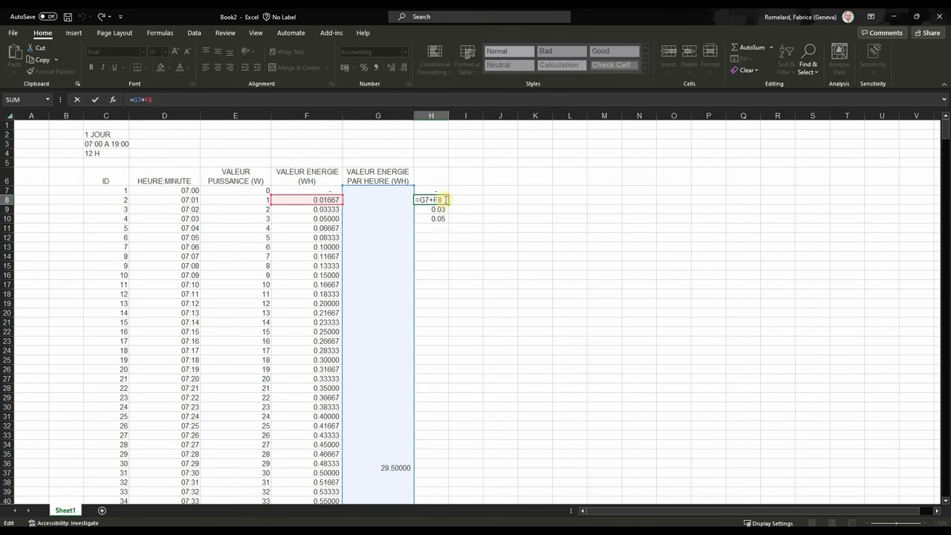
double_click(135, 100)
type("H")
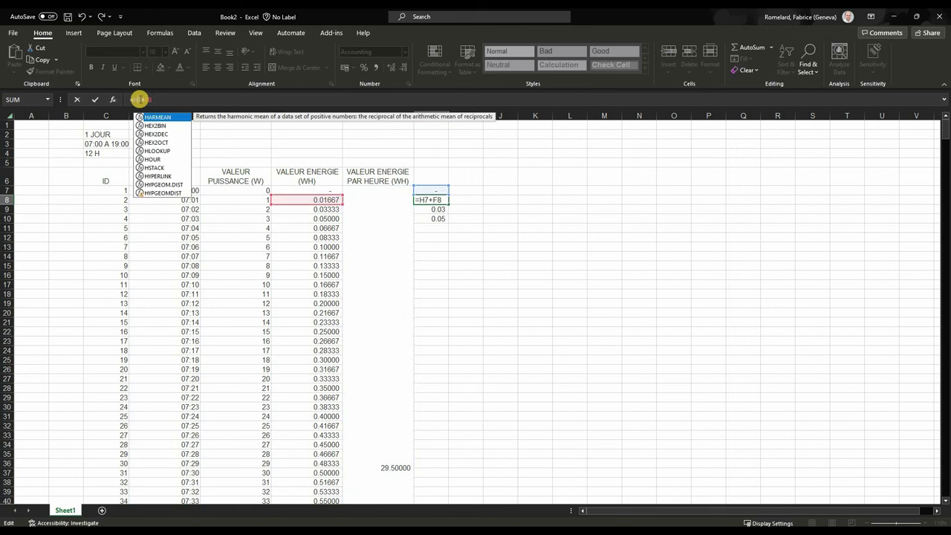
key("Return")
Copy the corrected H8 formula into H9:H10, so H9 reads =H8+F9 giving 0.05.
key("Up")
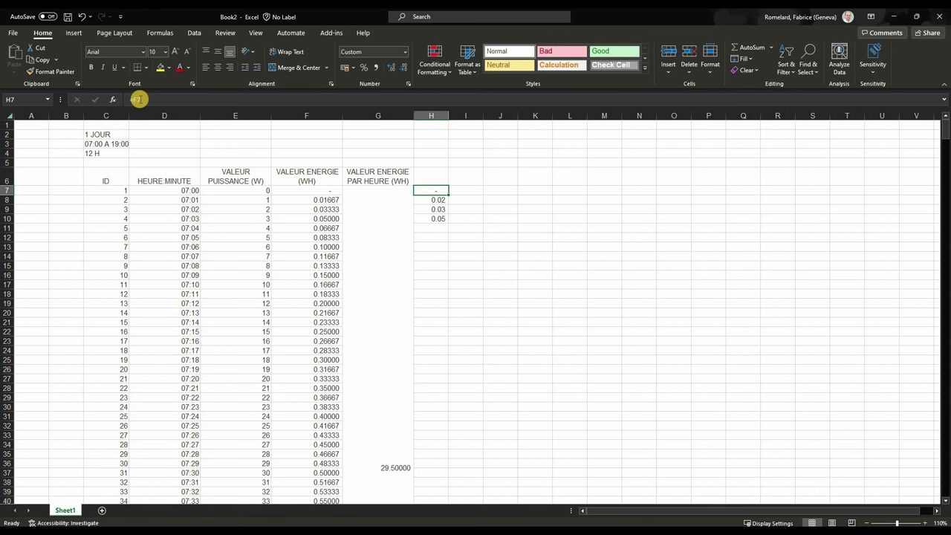
key("Down")
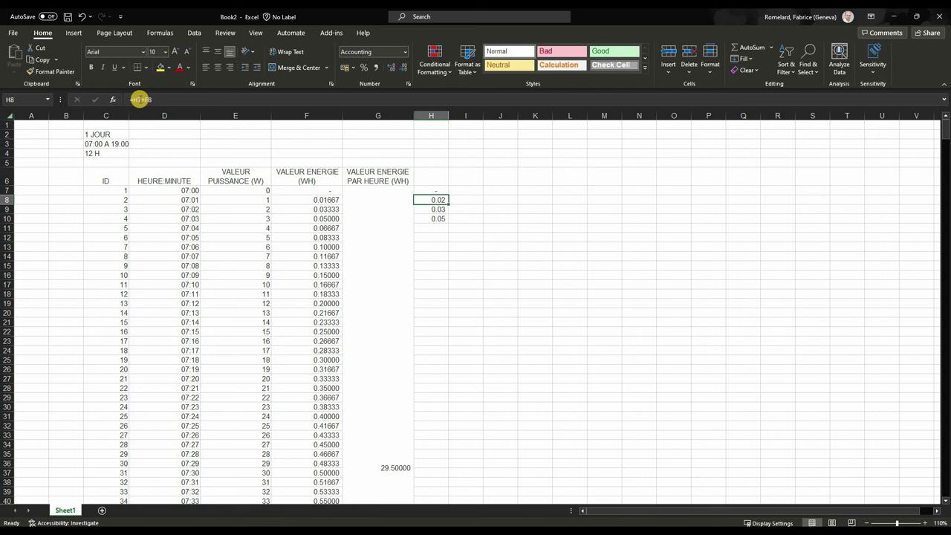
left_click(426, 188)
left_click(336, 200)
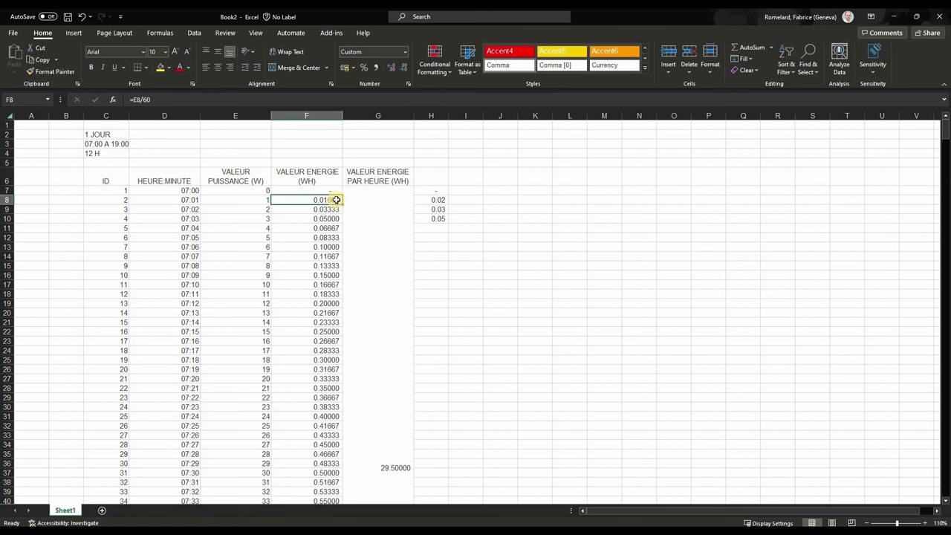
left_click(443, 197)
key("ctrl+c")
left_click_drag(438, 209, 438, 219)
key("ctrl+v")
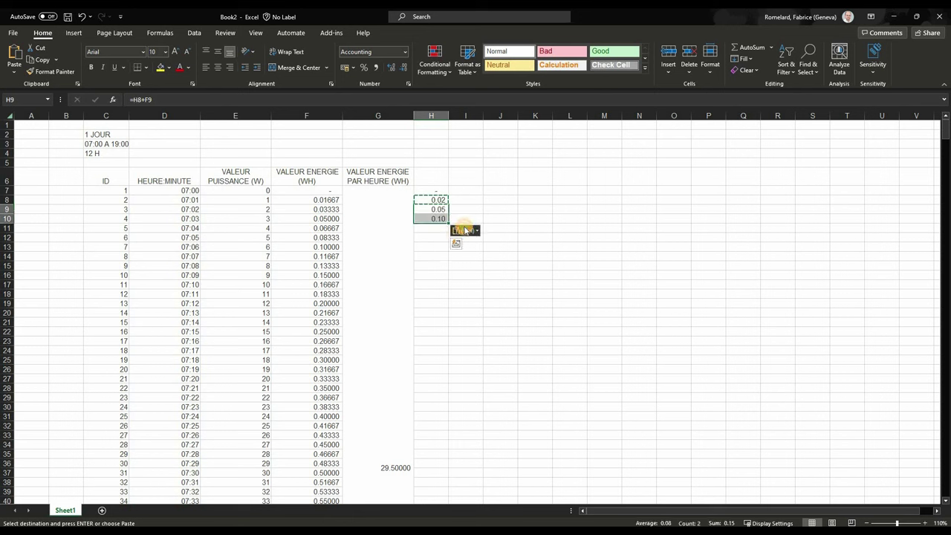
left_click(434, 199)
key("Escape")
left_click(437, 209)
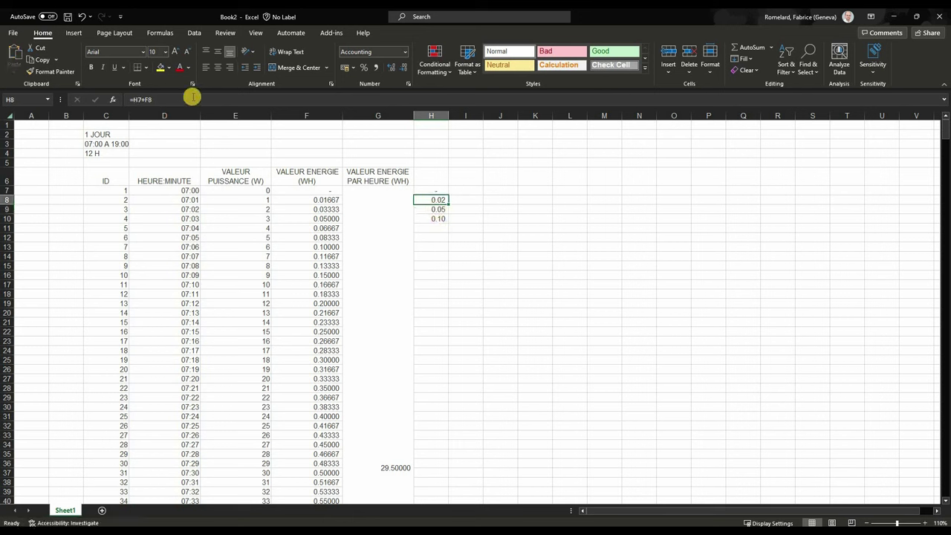
left_click(178, 98)
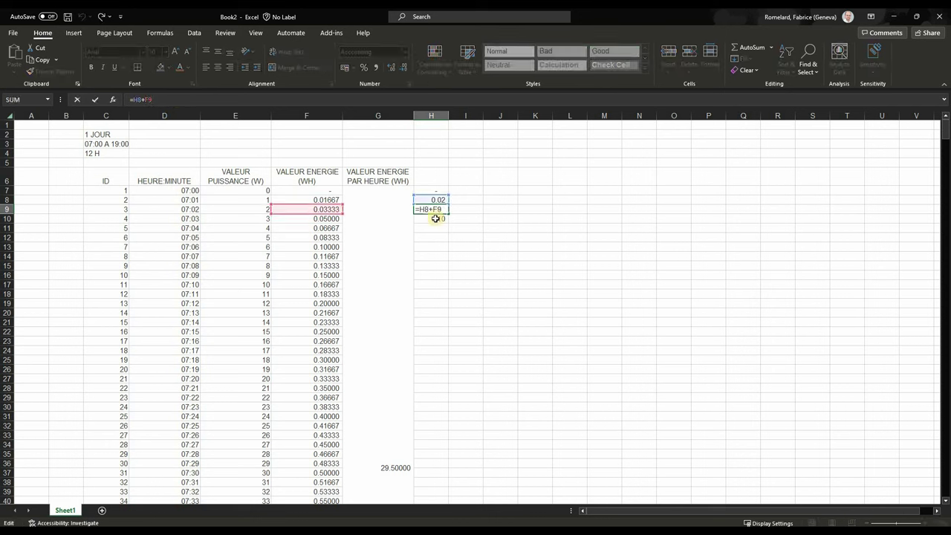
key("ctrl+Return")
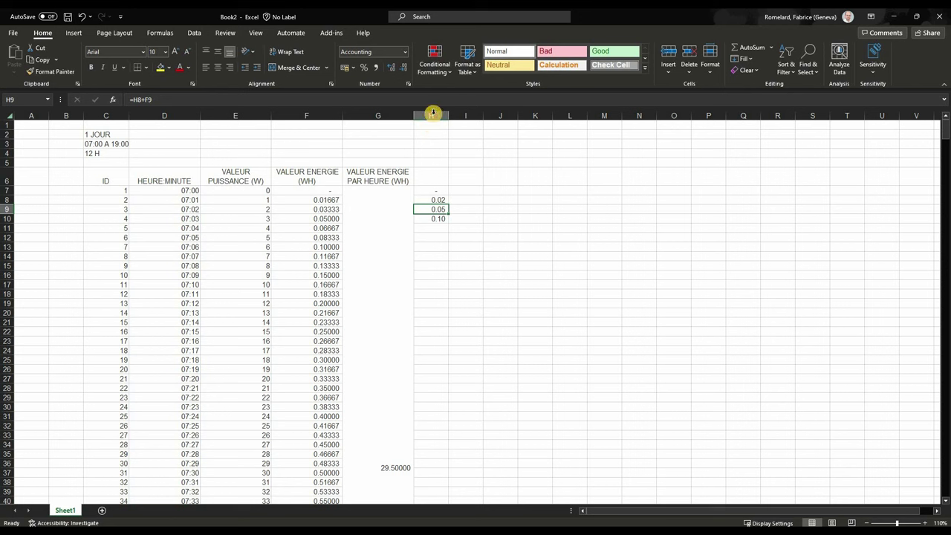
left_click(410, 118)
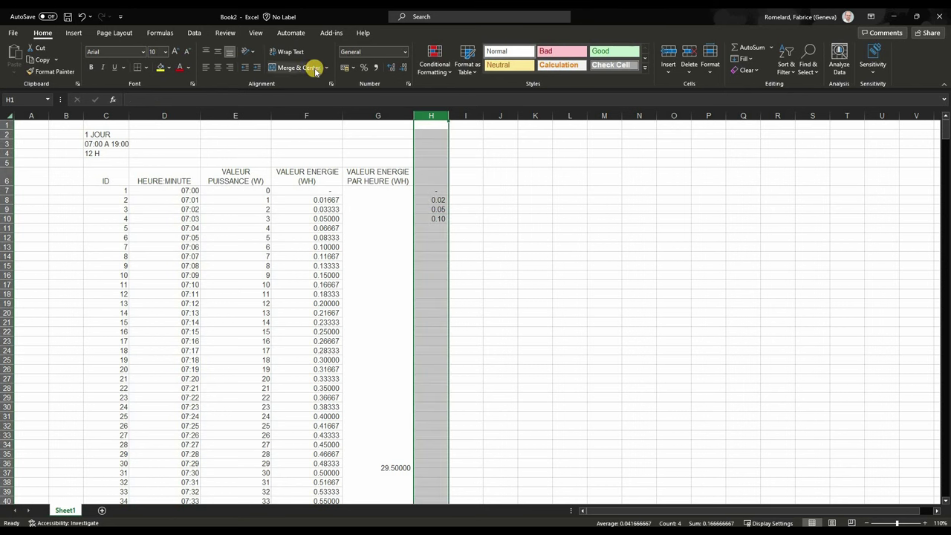
Apply Comma Style with four decimals to column H.
left_click(375, 67)
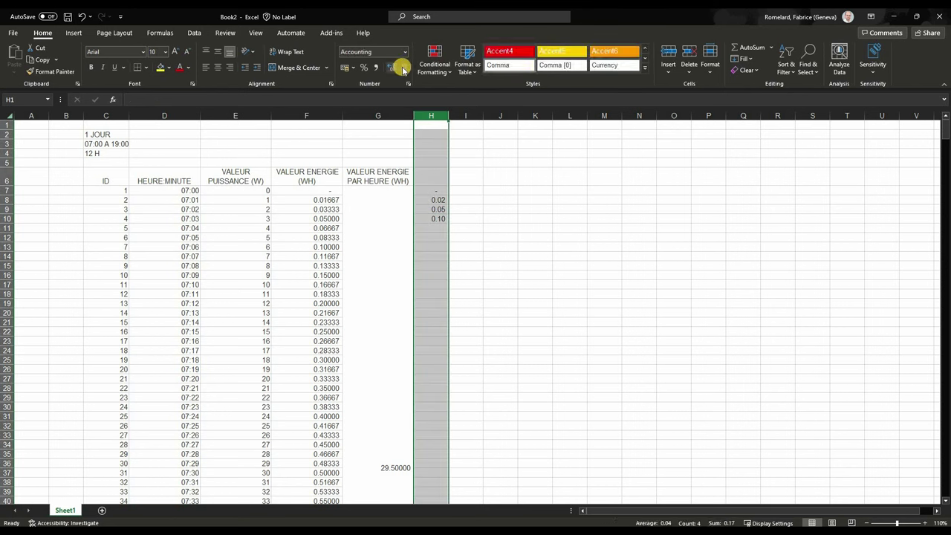
left_click(403, 69)
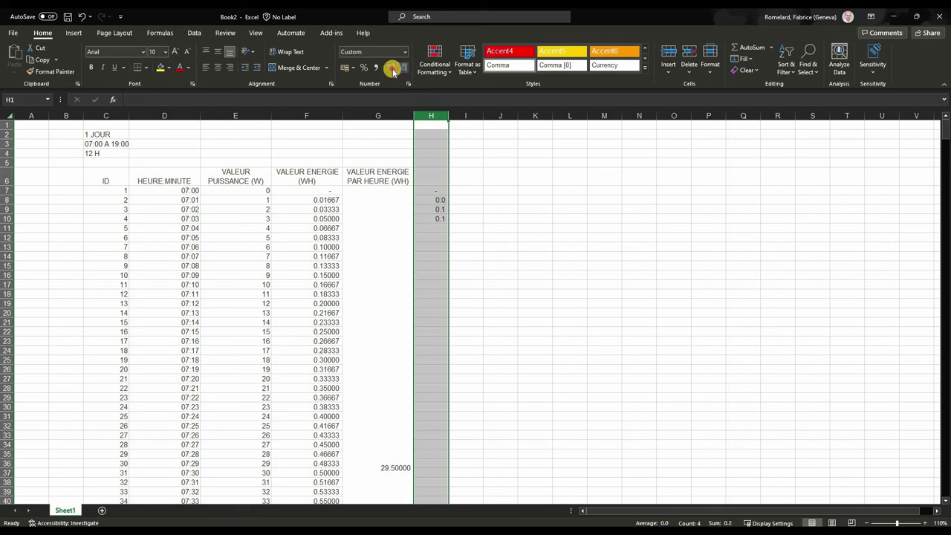
left_click(392, 67)
left_click(391, 68)
left_click(392, 67)
Title cell H6 'VALEUR CUMULEE (WH)'.
left_click(431, 175)
type("VALEUR CUMULEE (WH")
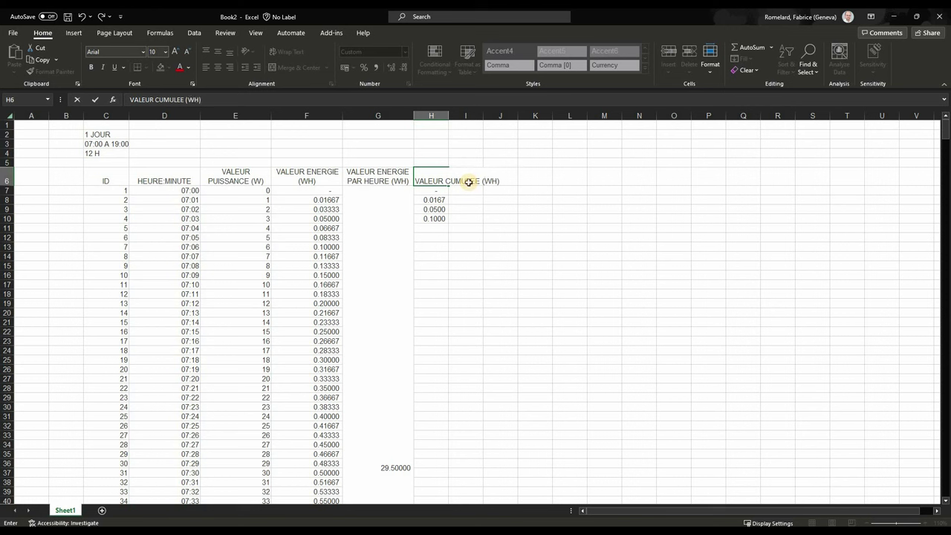
key("Return")
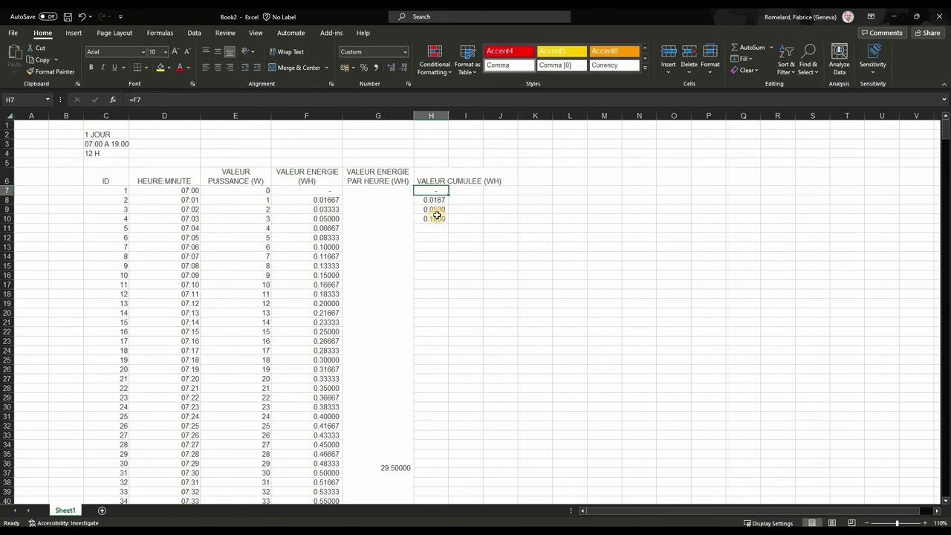
Fill the H10 running-total formula down to H726 (2'154.0000) and autofit column H.
left_click(435, 219)
key("ctrl+c")
key("Down")
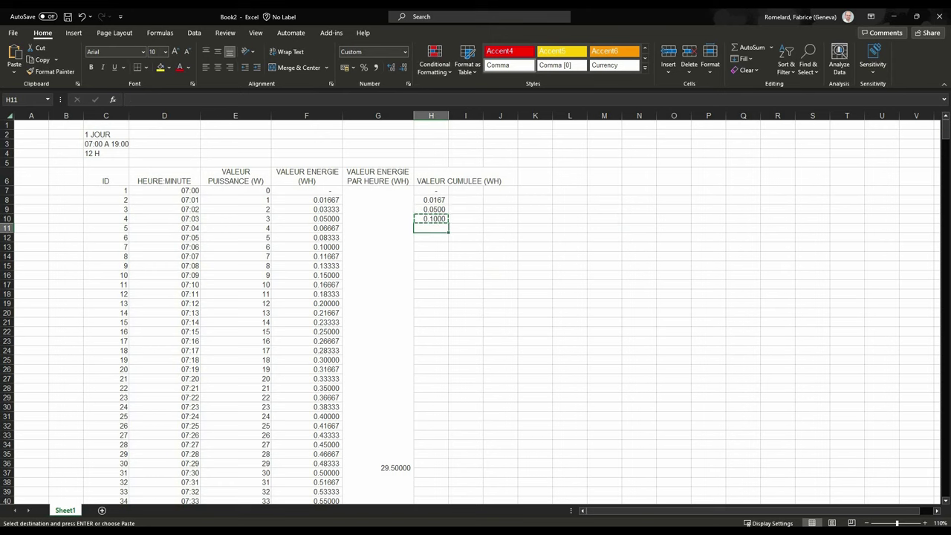
left_click_drag(944, 125, 945, 482)
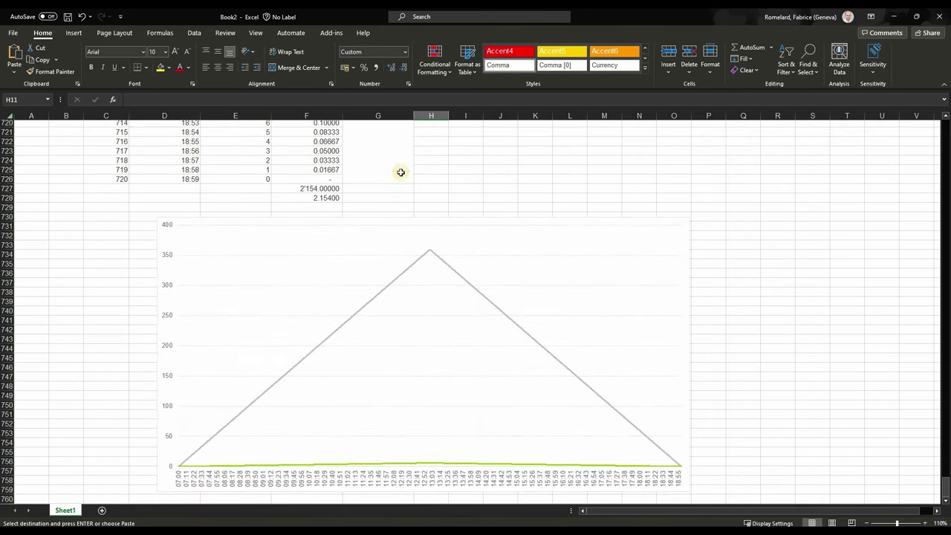
left_click(437, 179, "shift")
key("ctrl+v")
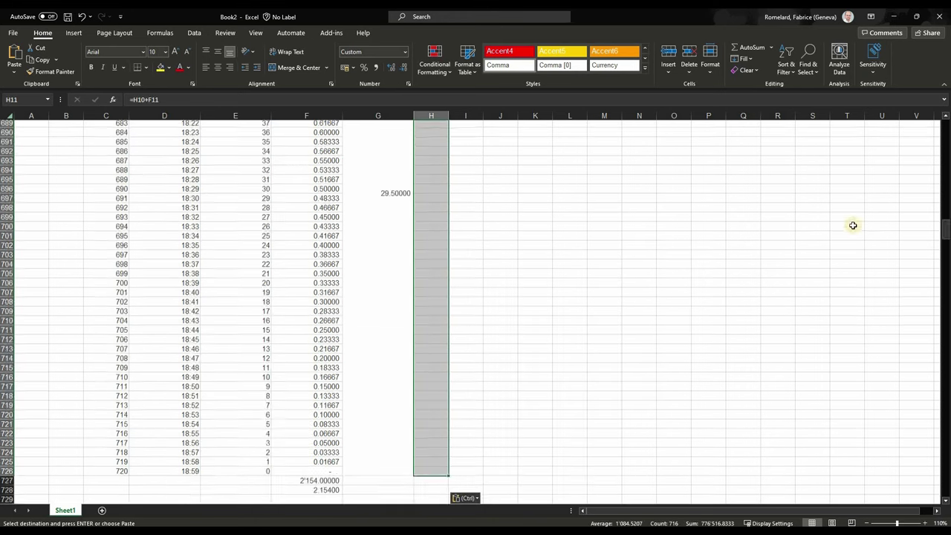
left_click_drag(944, 126, 945, 446)
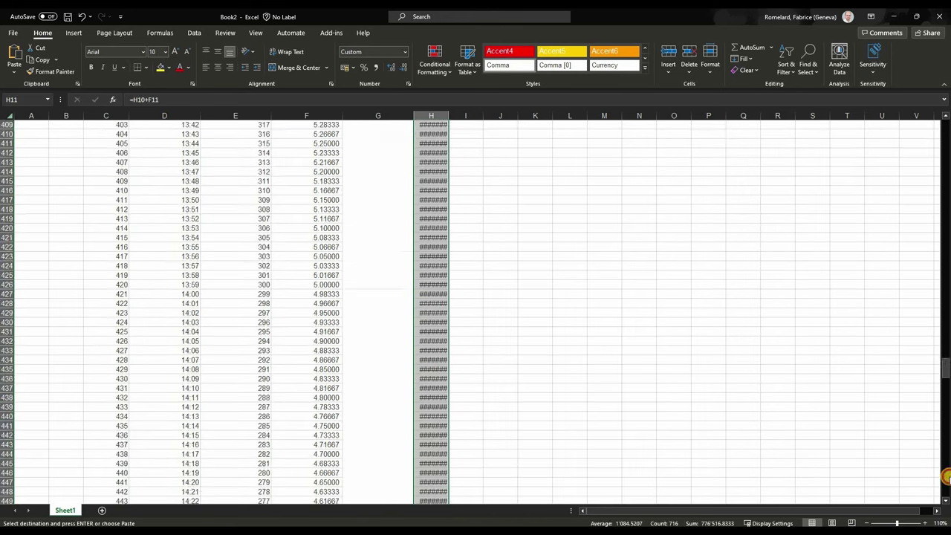
scroll(475, 122, "down", 14)
double_click(448, 115)
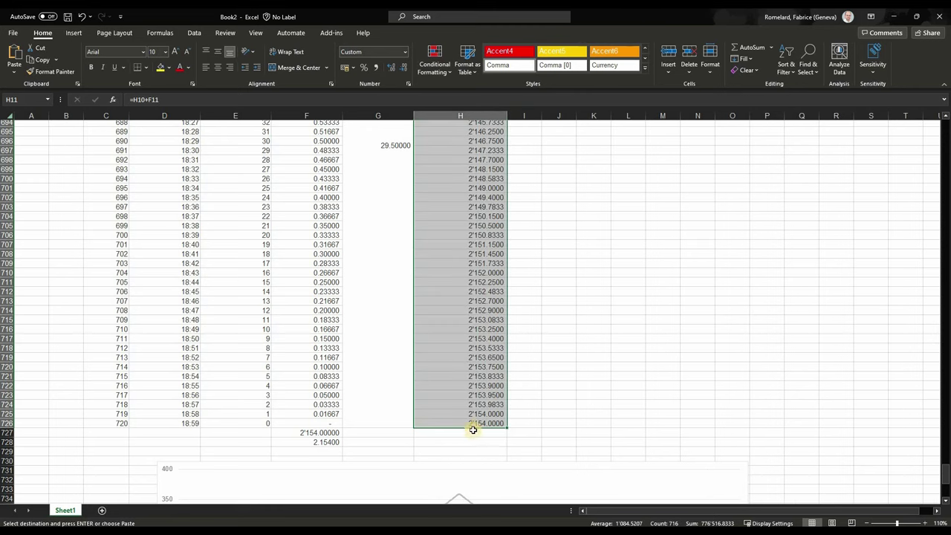
key("ctrl+Down")
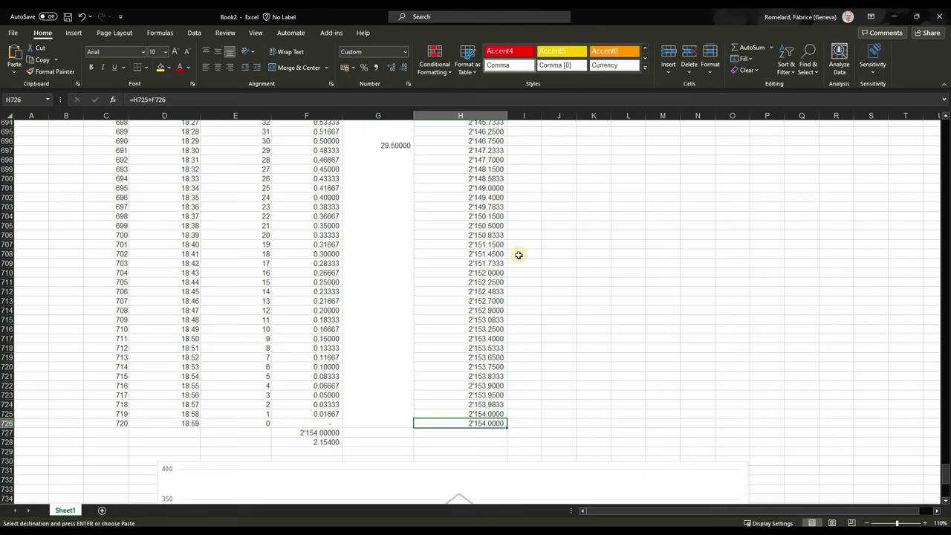
scroll(519, 255, "up", 4)
scroll(518, 255, "up", 8)
scroll(518, 255, "up", 10)
scroll(518, 255, "up", 12)
scroll(413, 127, "up", 12)
scroll(382, 112, "up", 6)
scroll(379, 115, "up", 6)
left_click(379, 115)
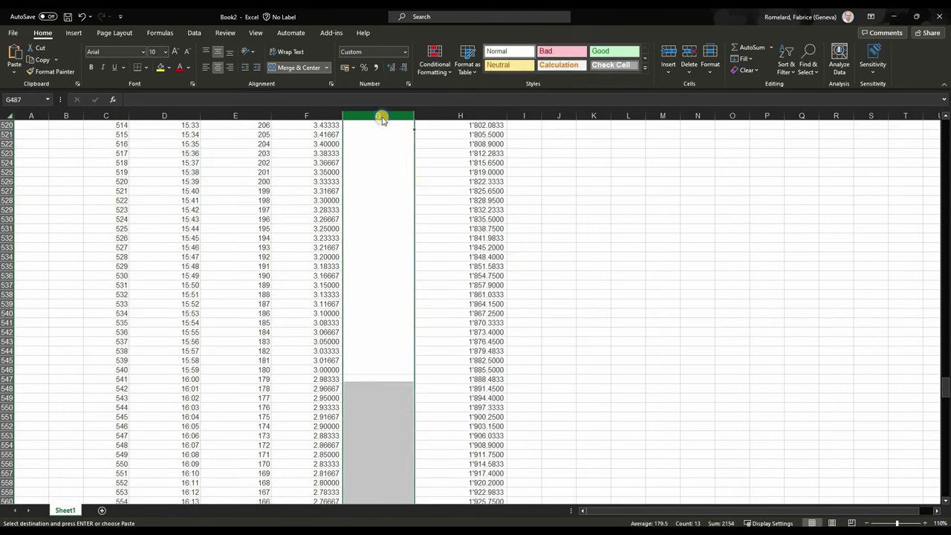
Insert a blank column G and move the cumulative values from column I into it.
right_click(381, 117)
left_click(471, 216)
scroll(548, 111, "up", 18)
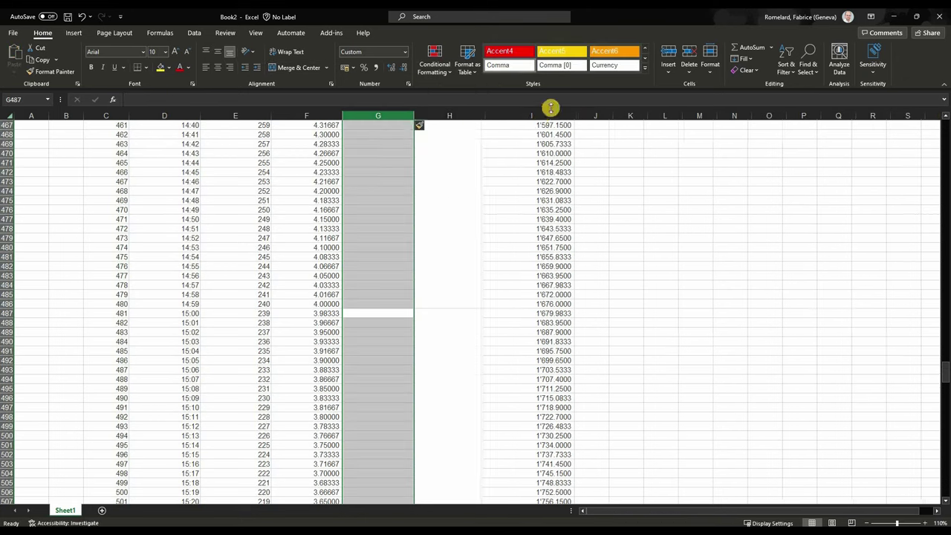
left_click(550, 117)
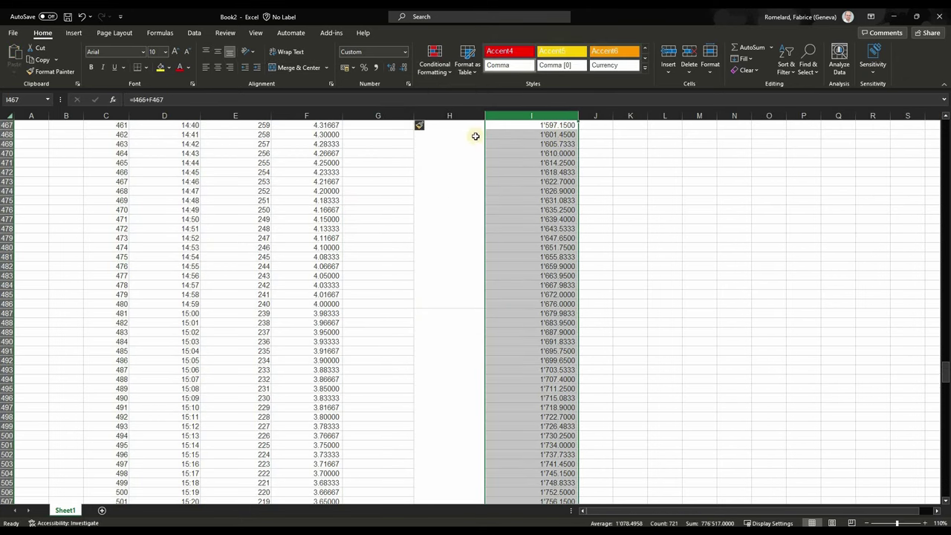
key("ctrl+c")
left_click(384, 116)
key("Return")
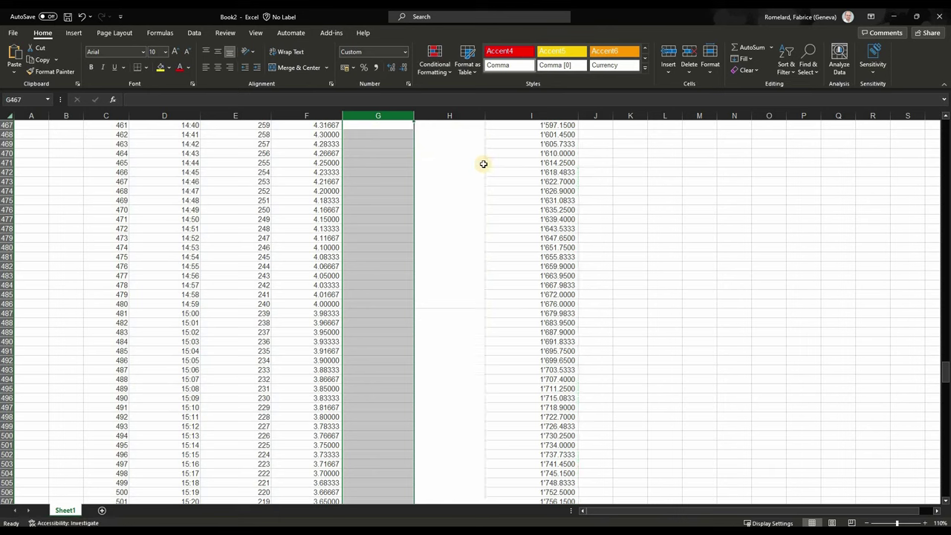
scroll(576, 182, "up", 10)
scroll(576, 182, "up", 12)
scroll(576, 182, "up", 12)
scroll(576, 182, "up", 13)
scroll(576, 182, "up", 11)
scroll(577, 182, "up", 10)
scroll(577, 182, "up", 10)
scroll(852, 257, "up", 10)
scroll(852, 257, "up", 11)
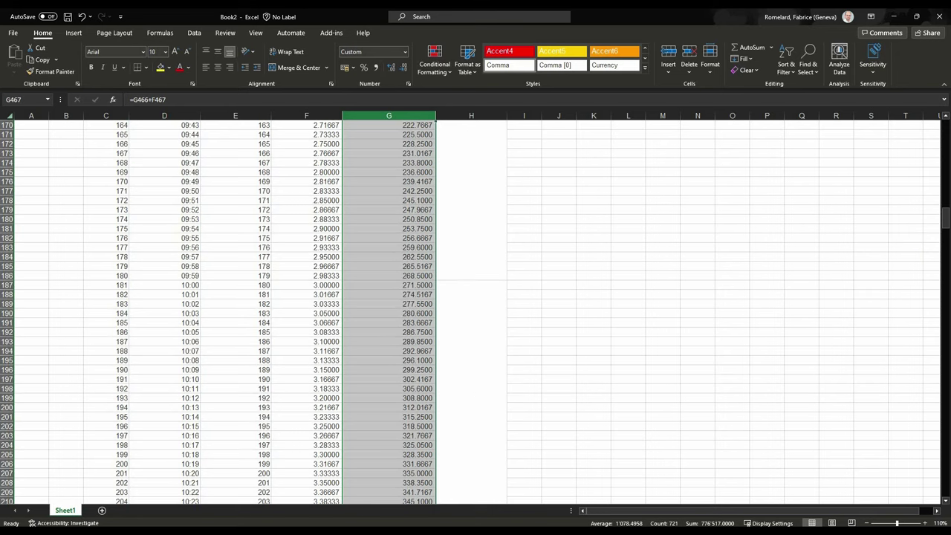
scroll(840, 127, "up", 20)
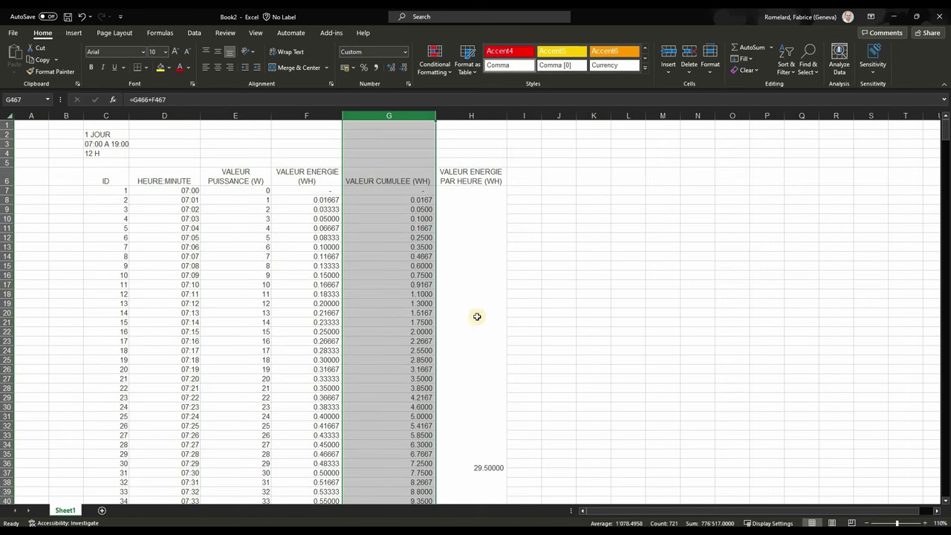
scroll(439, 308, "down", 2)
scroll(441, 307, "down", 1)
scroll(940, 229, "down", 5)
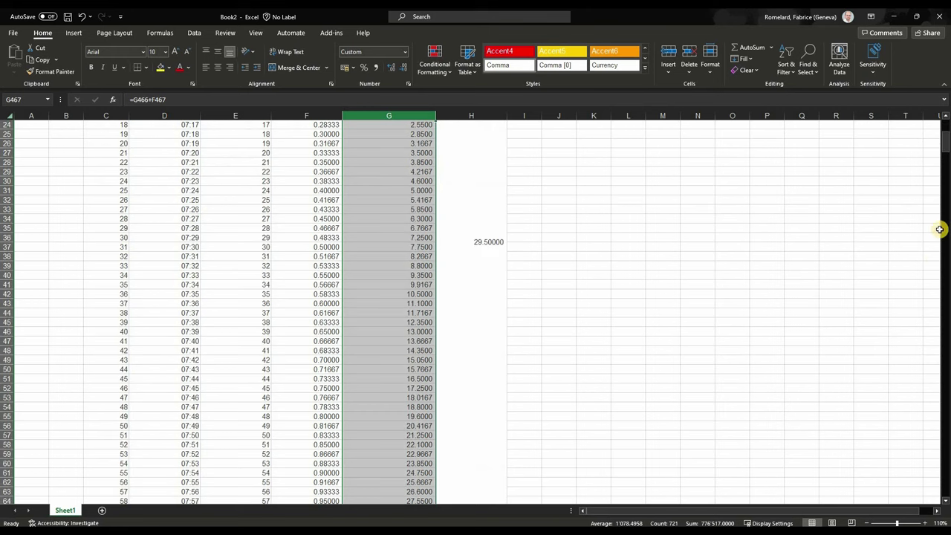
left_click_drag(944, 145, 944, 420)
scroll(524, 422, "down", 20)
scroll(512, 409, "down", 5)
scroll(446, 364, "down", 5)
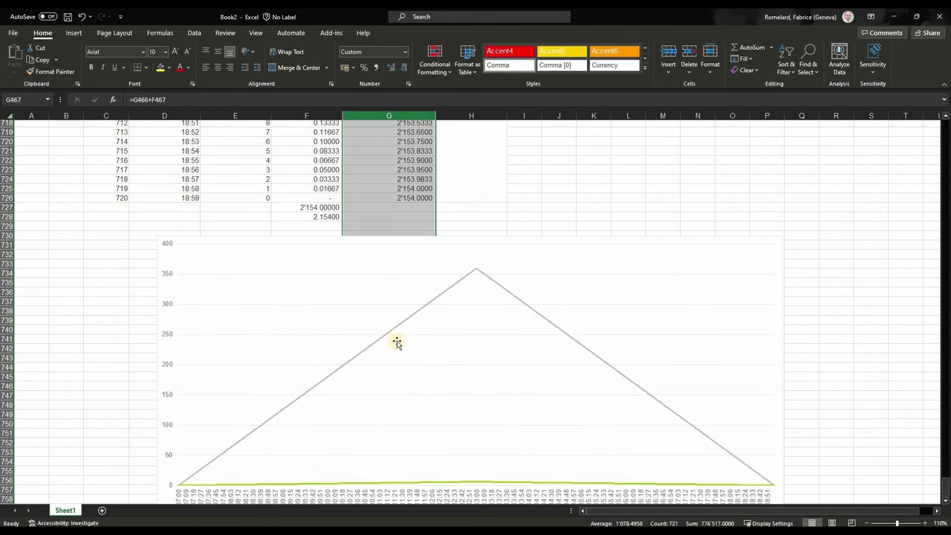
Extend the line chart's range to column G, adding the cumulative curve toward about 2150 Wh.
left_click(397, 342)
left_click_drag(340, 202, 433, 206)
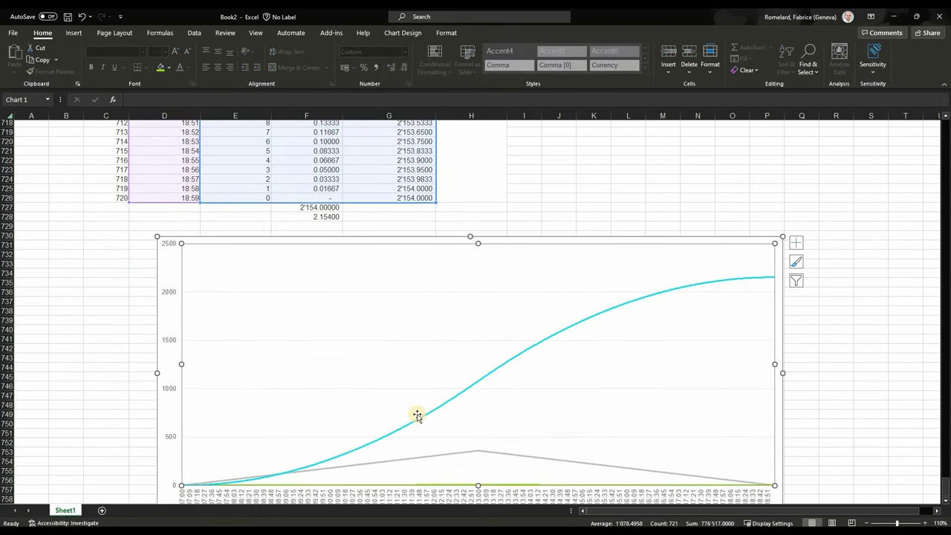
scroll(745, 362, "down", 1)
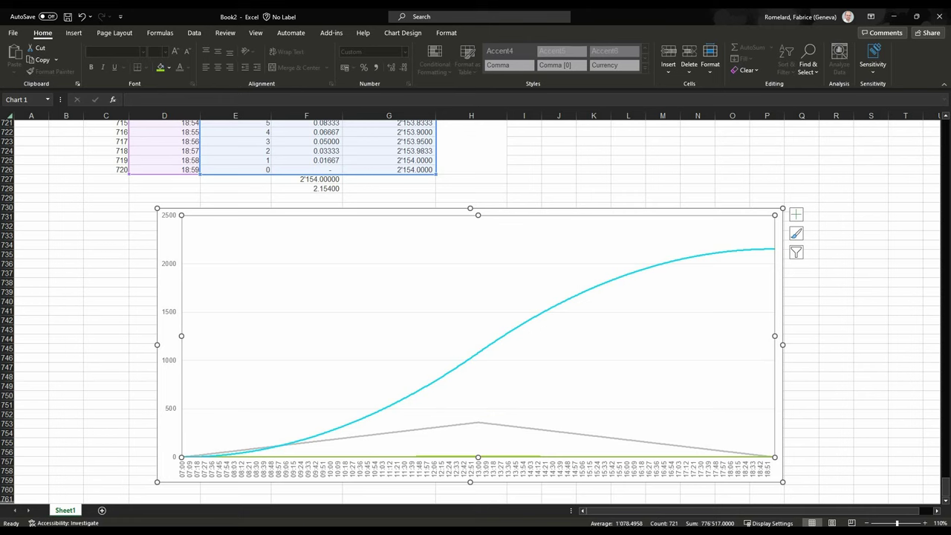
mouse_move(456, 528)
left_click(695, 496)
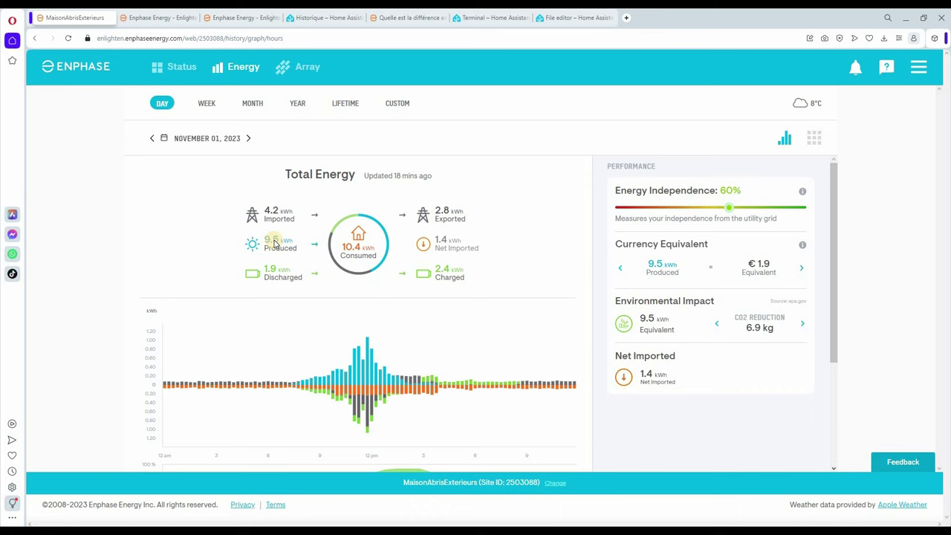
Bring up the 'Quelle est la différence' article on watts versus watt-hours.
left_click(381, 18)
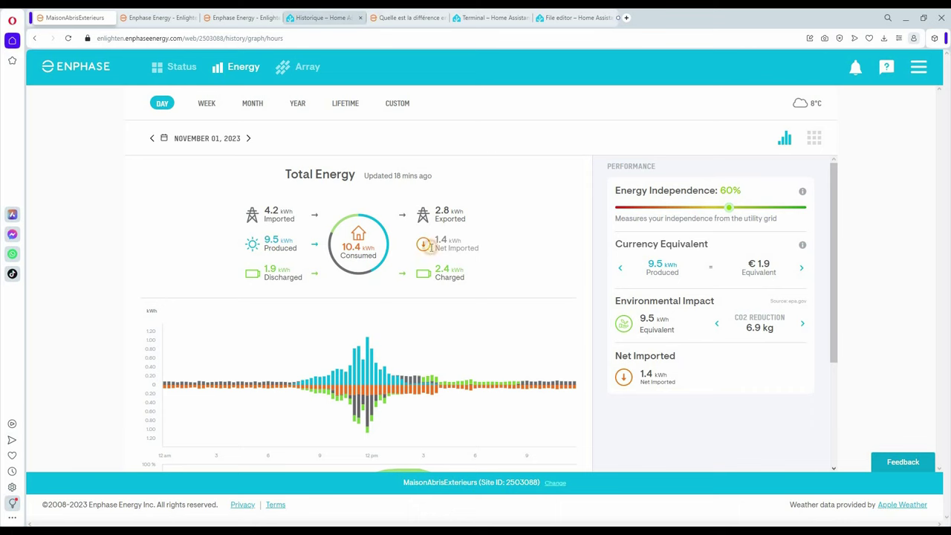
scroll(401, 285, "up", 3)
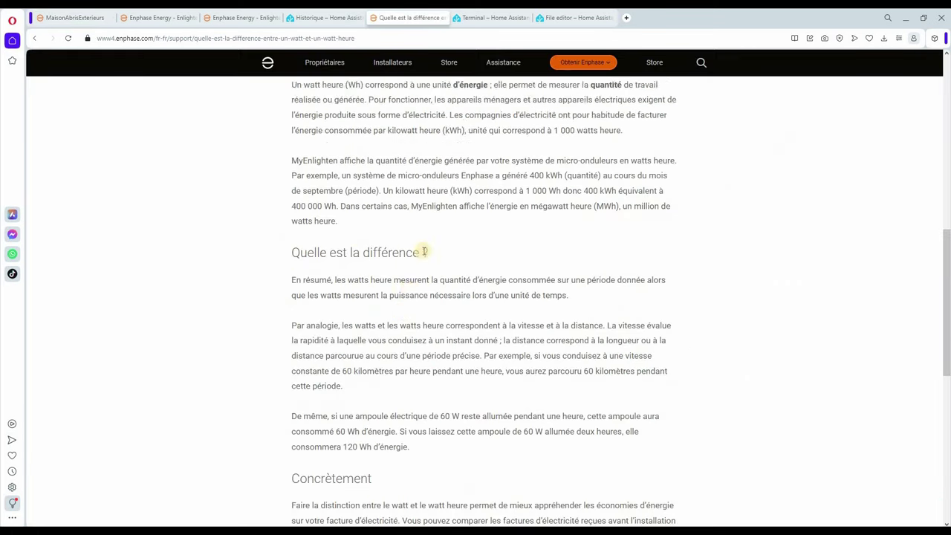
Highlight 'une unité de puissance' for watt and 'une unité d'énergie' for watt-hour in the article.
left_click_drag(404, 251, 487, 251)
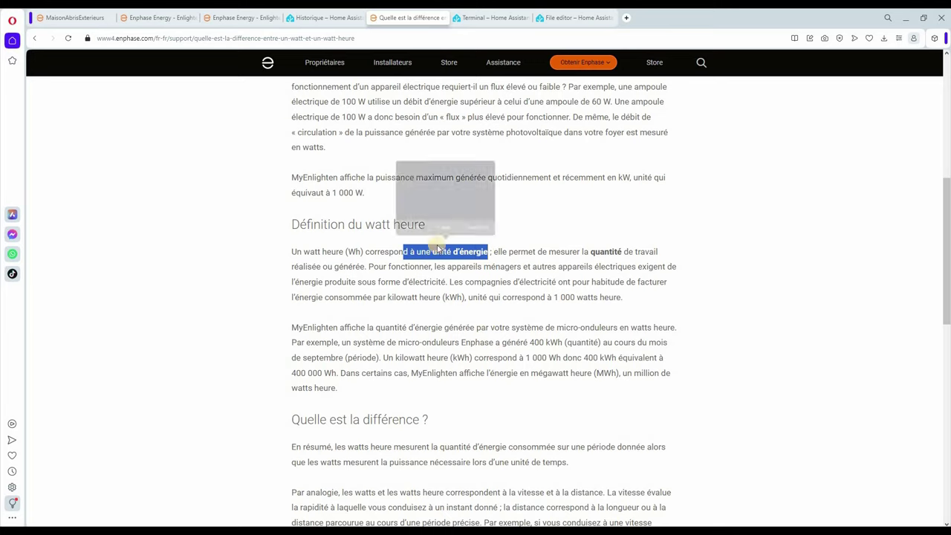
scroll(435, 245, "up", 3)
left_click_drag(440, 254, 347, 254)
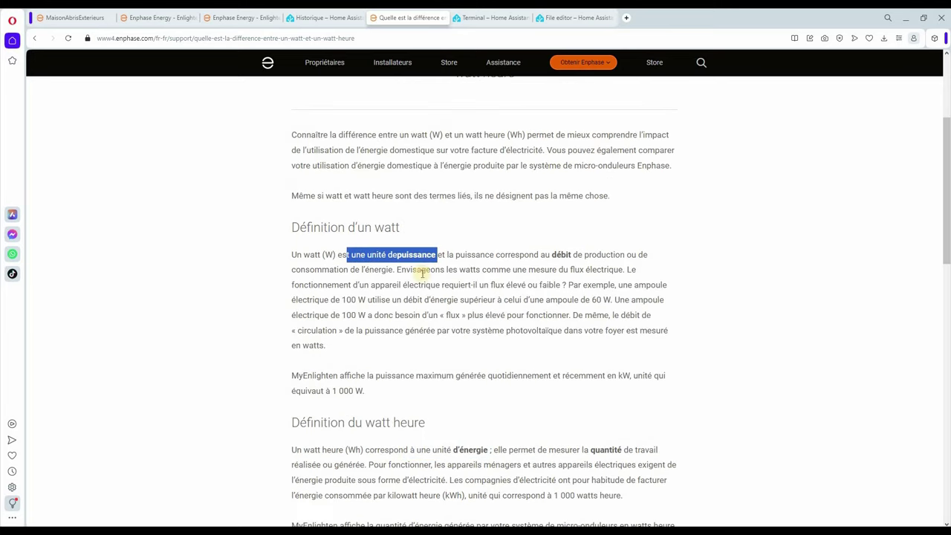
scroll(439, 398, "down", 1)
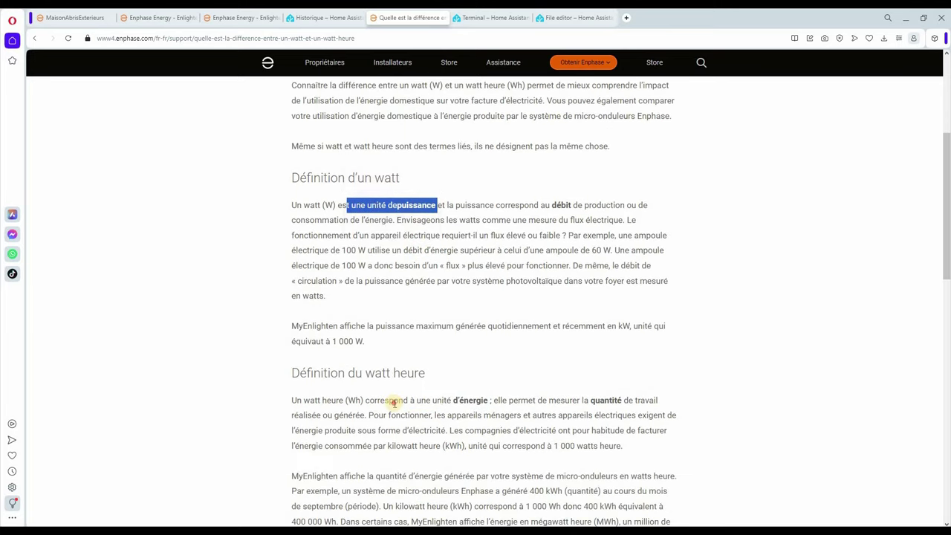
left_click_drag(393, 401, 488, 401)
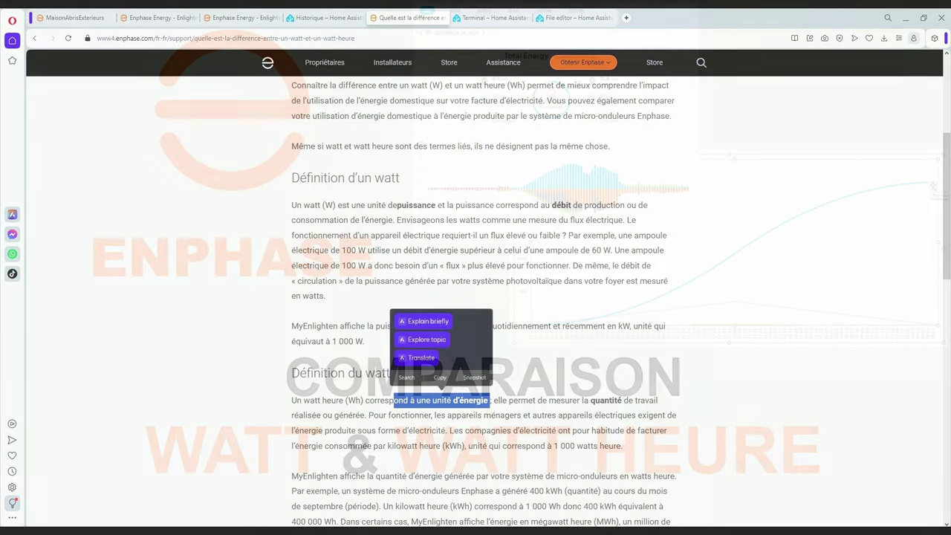